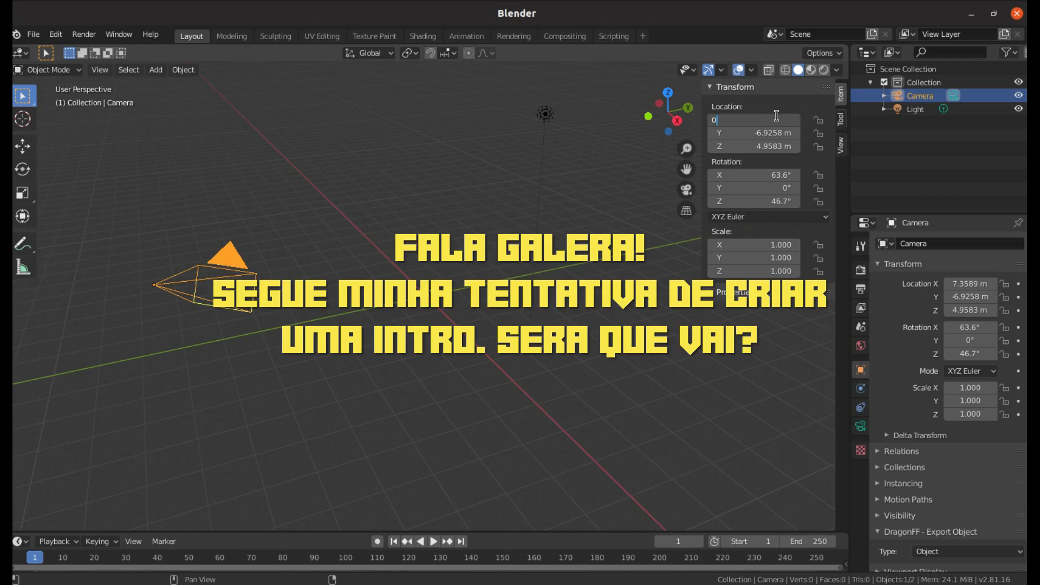
Step: Set the camera's Y and Z location to 0 m to center it on the world origin
{"action": "left_click", "coordinate": [760, 135]}
{"action": "type", "text": "0"}
{"action": "key", "text": "Return"}
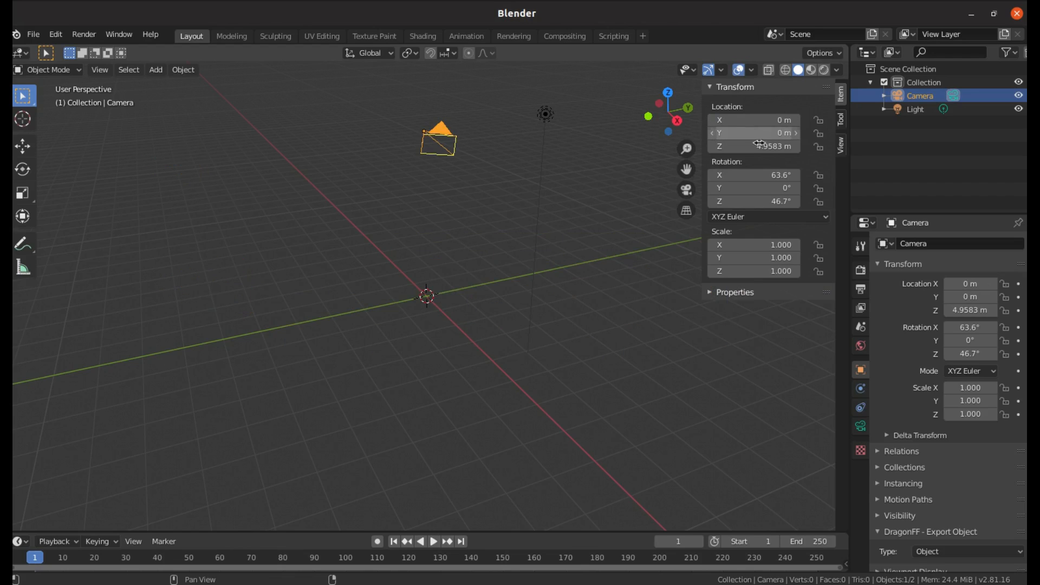
{"action": "left_click", "coordinate": [761, 147]}
{"action": "type", "text": "0"}
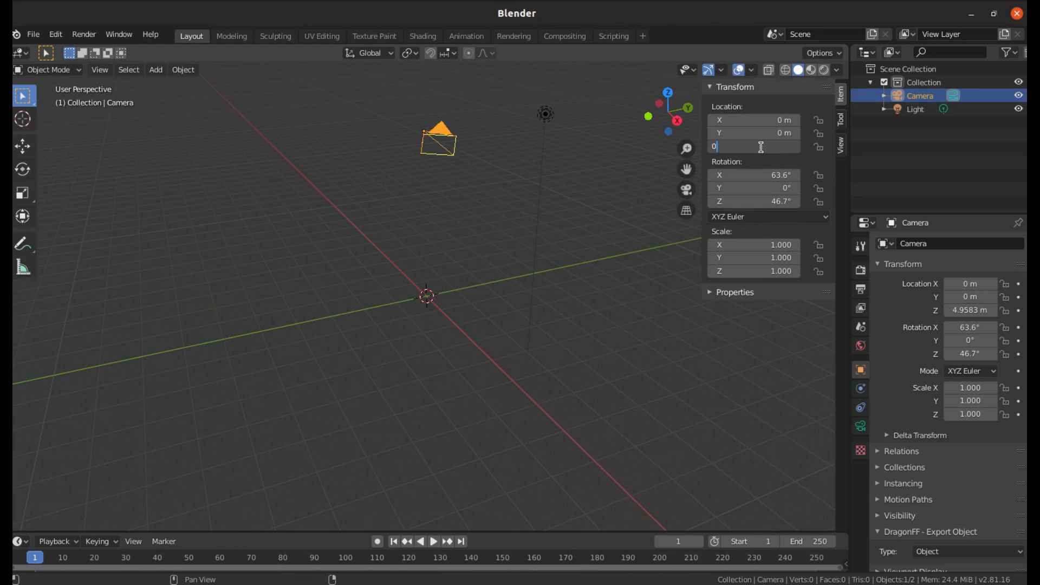
{"action": "key", "text": "Return"}
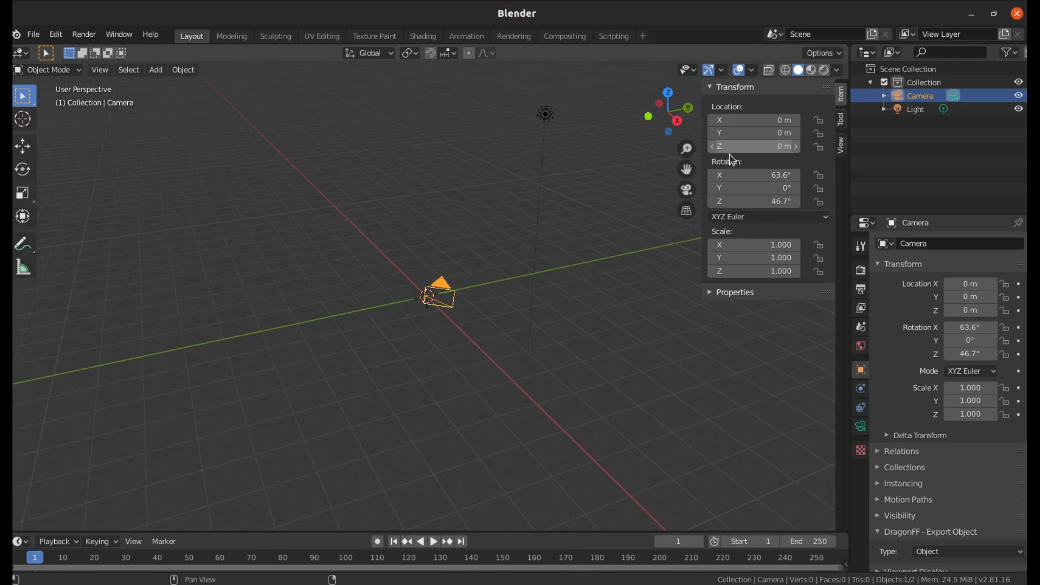
Step: Set the camera's rotation to 90° on X and 0° on Z
{"action": "left_click", "coordinate": [761, 175]}
{"action": "type", "text": "0"}
{"action": "key", "text": "Return"}
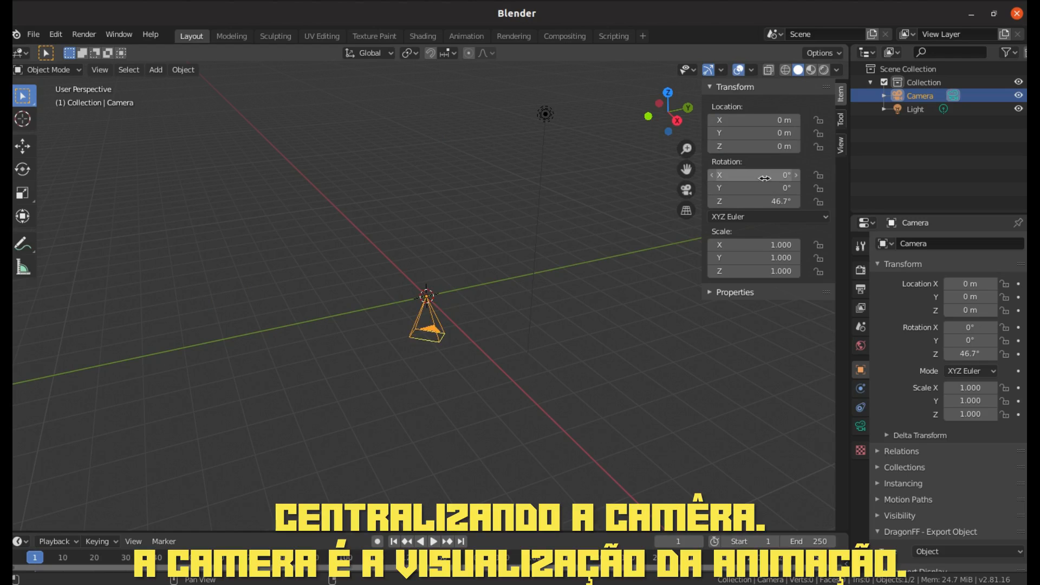
{"action": "left_click", "coordinate": [764, 201]}
{"action": "type", "text": "0"}
{"action": "key", "text": "Return"}
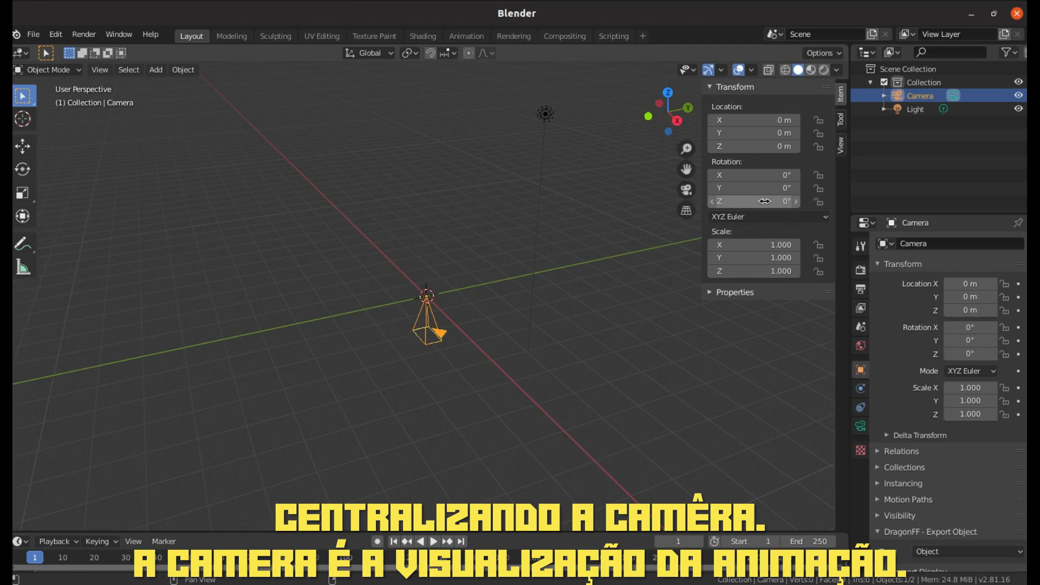
{"action": "left_click", "coordinate": [774, 175]}
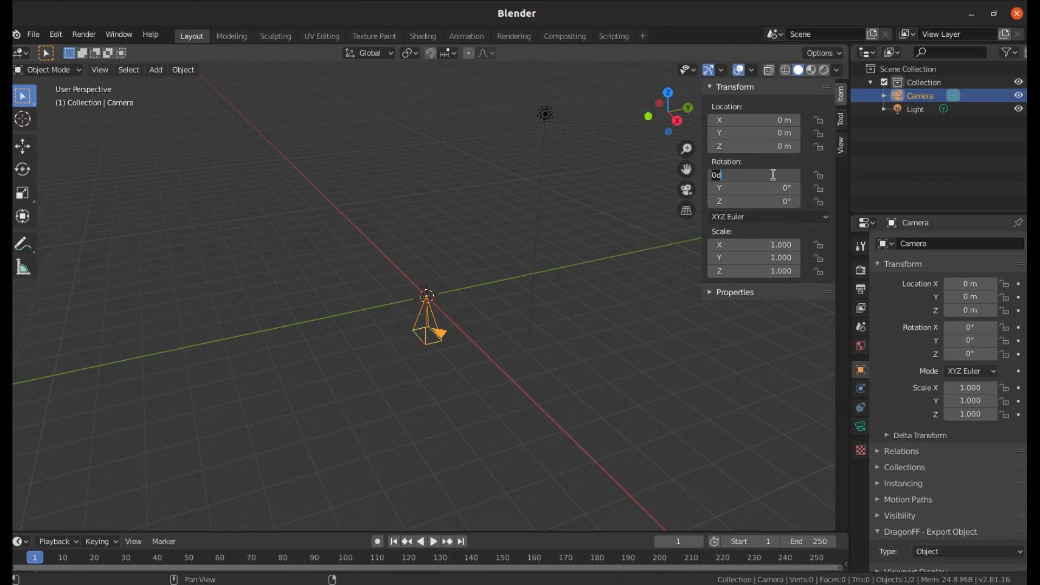
{"action": "type", "text": "90"}
{"action": "key", "text": "Return"}
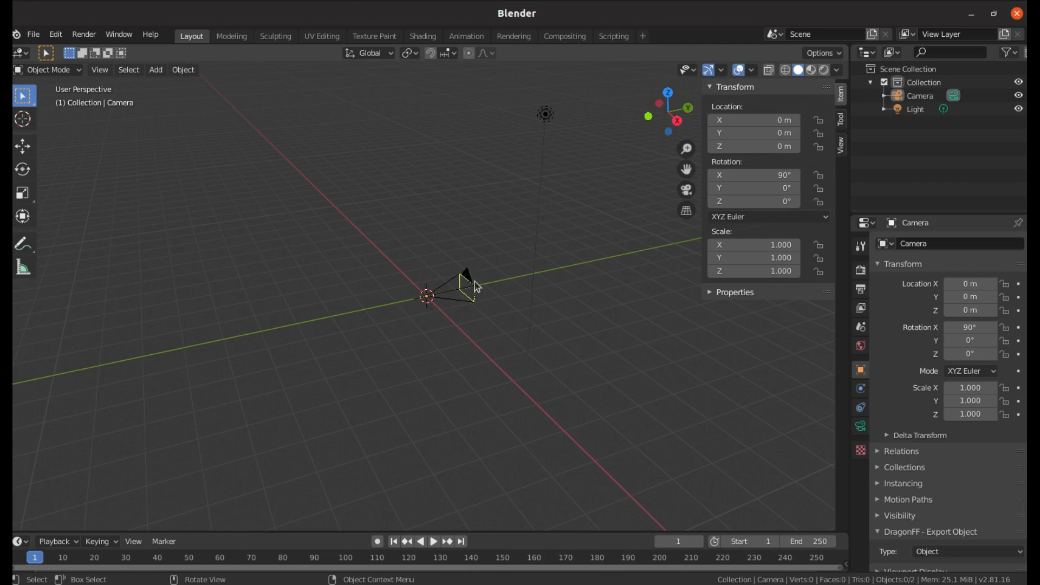
Step: Add a circle empty at the world origin and set its X rotation to 90°
{"action": "left_click", "coordinate": [156, 70]}
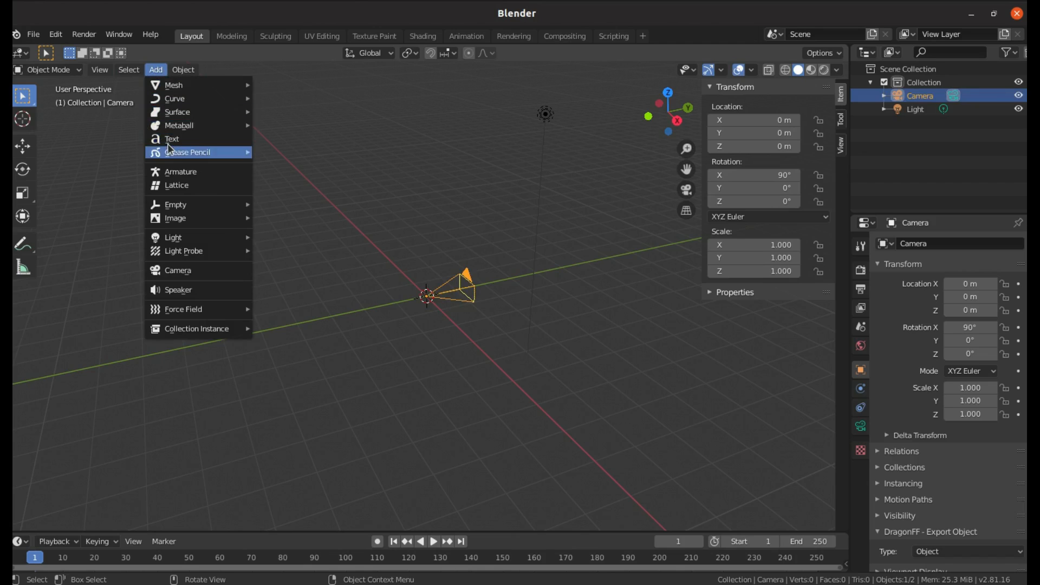
{"action": "mouse_move", "coordinate": [175, 205]}
{"action": "left_click", "coordinate": [280, 249]}
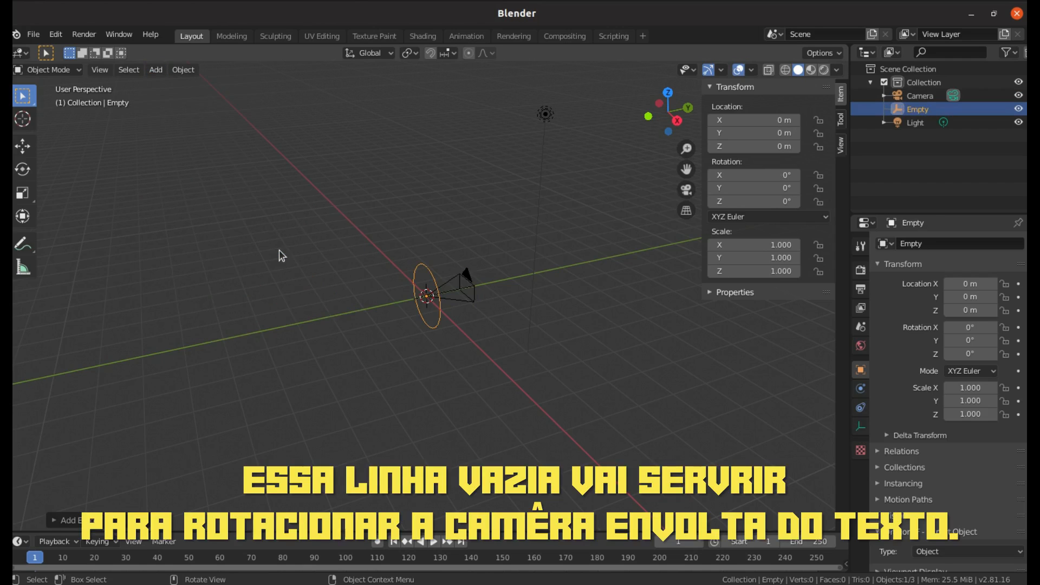
{"action": "left_click", "coordinate": [773, 175]}
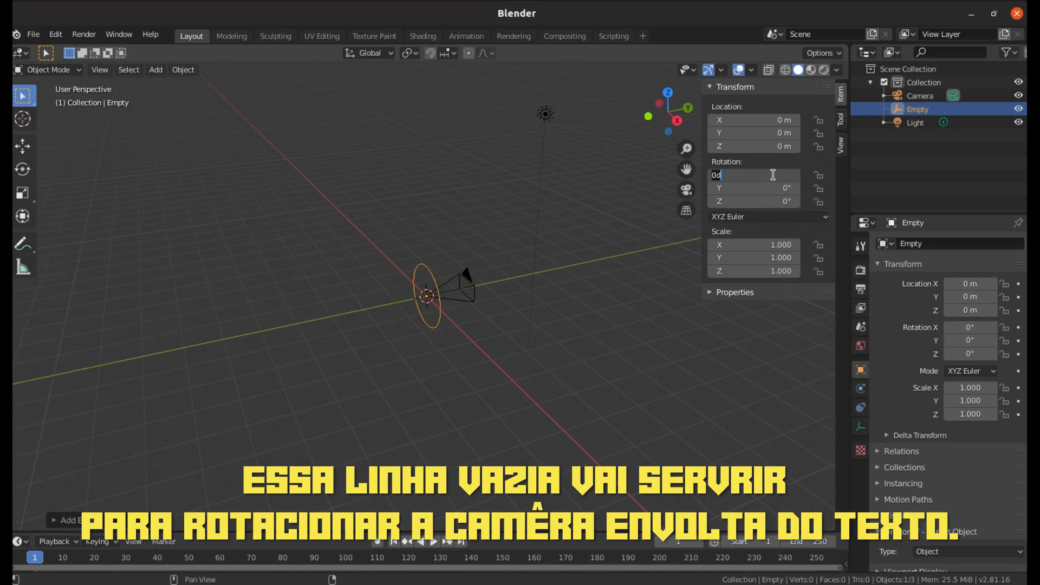
{"action": "key", "text": "Return"}
{"action": "scroll", "coordinate": [447, 287], "scroll_direction": "up", "scroll_amount": 6}
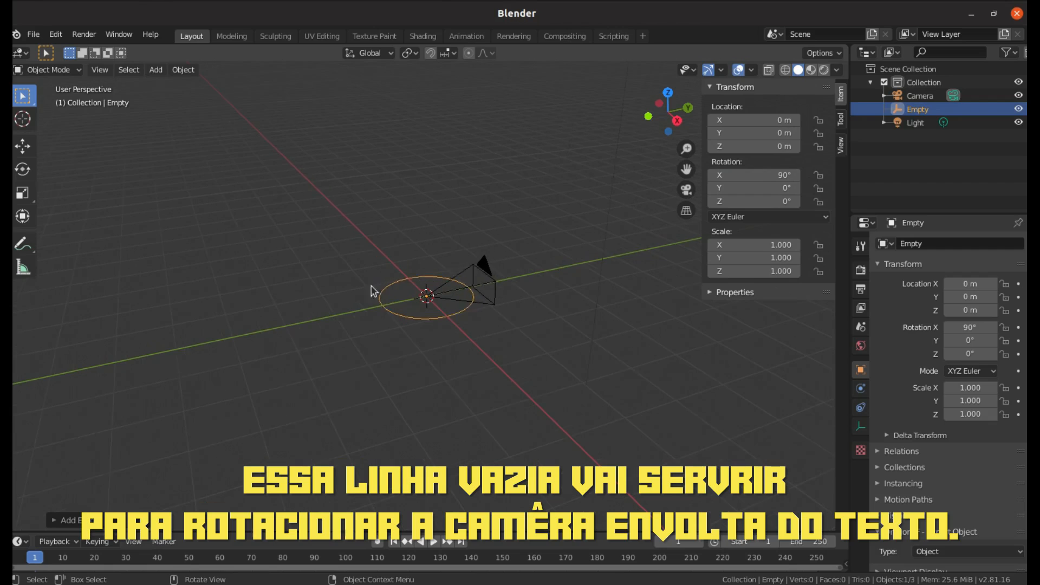
Step: Scale the circle empty up uniformly to about 2.11
{"action": "left_click", "coordinate": [22, 169]}
{"action": "left_click", "coordinate": [22, 193]}
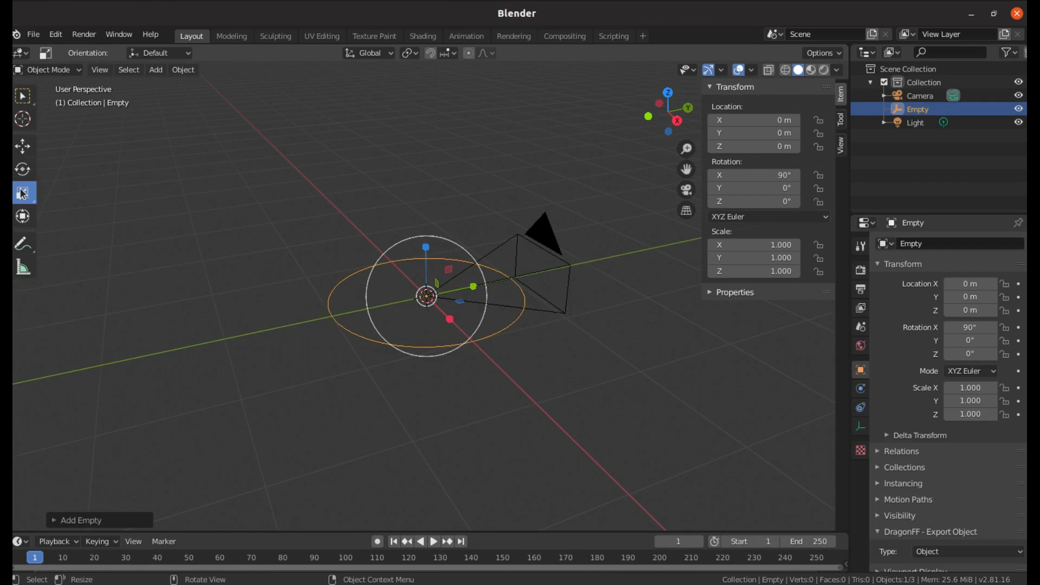
{"action": "left_click_drag", "start_coordinate": [474, 335], "coordinate": [531, 359]}
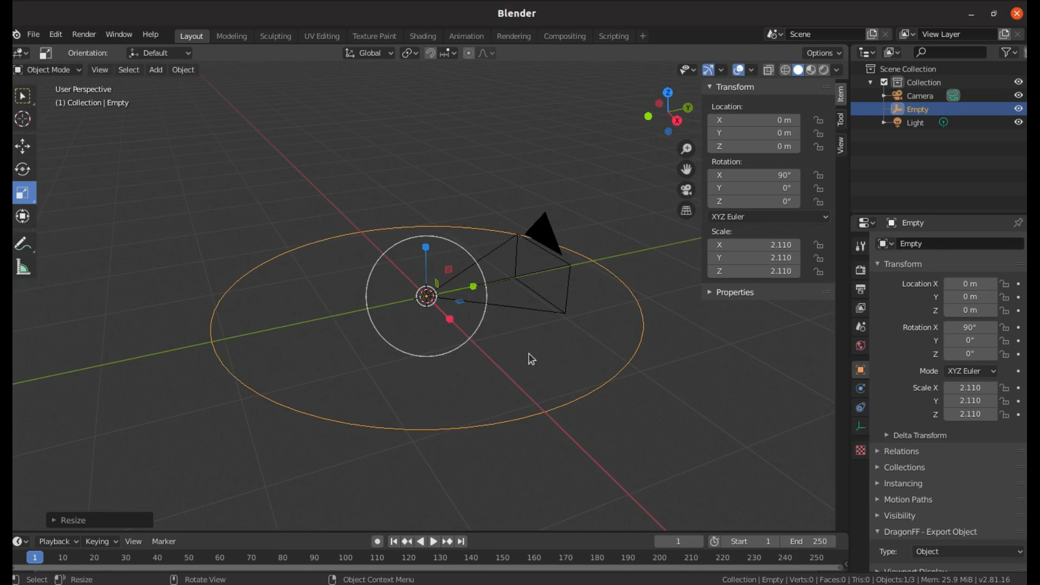
Step: Move the camera along the Y axis to about -2.12 m, onto the edge of the circle empty
{"action": "left_click", "coordinate": [532, 312]}
{"action": "left_click", "coordinate": [22, 146]}
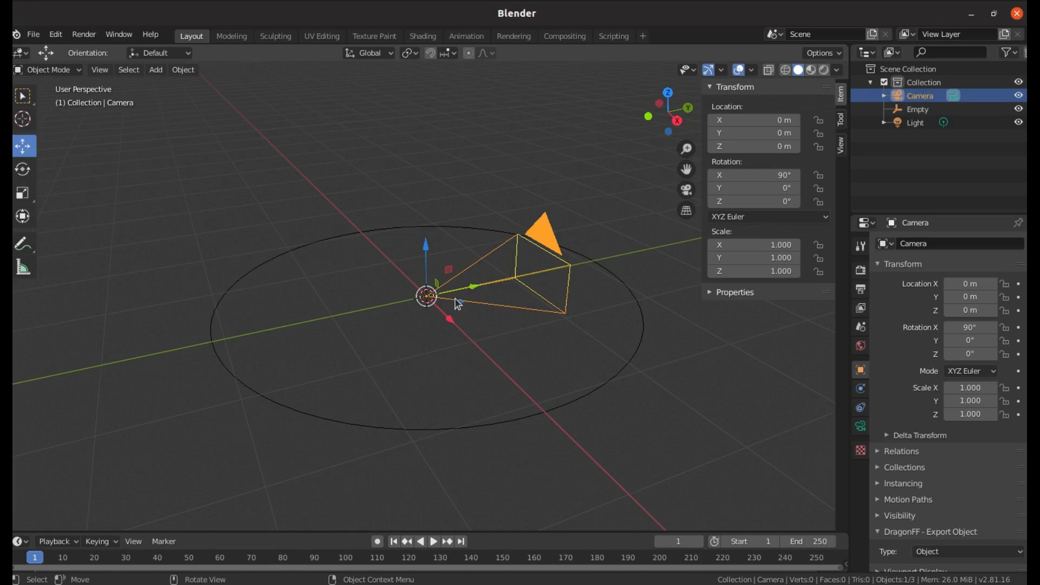
{"action": "left_click_drag", "start_coordinate": [470, 294], "coordinate": [251, 321]}
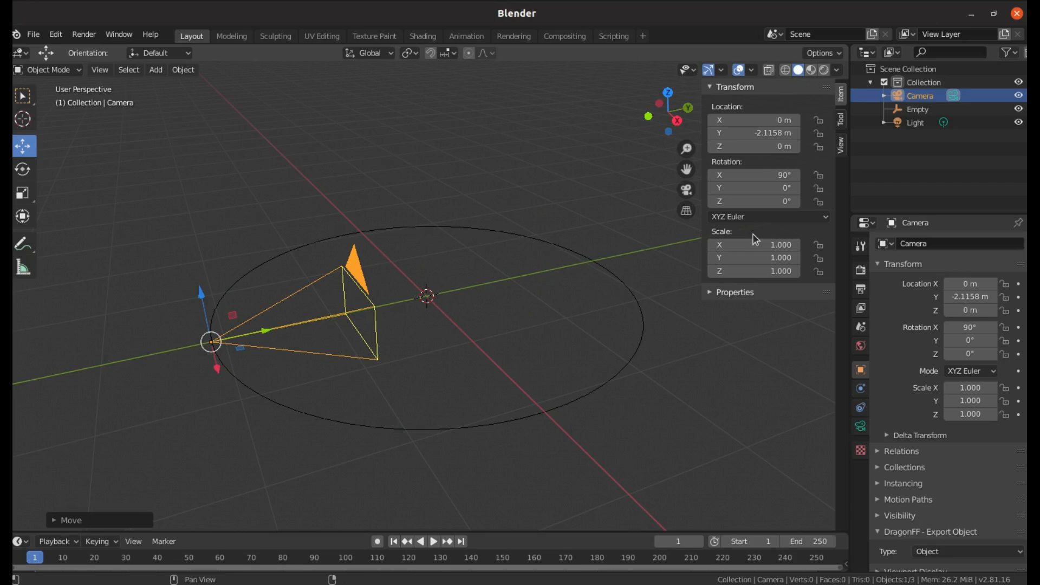
Step: Add a text object at the world origin and set its X rotation to 90°
{"action": "left_click", "coordinate": [155, 70]}
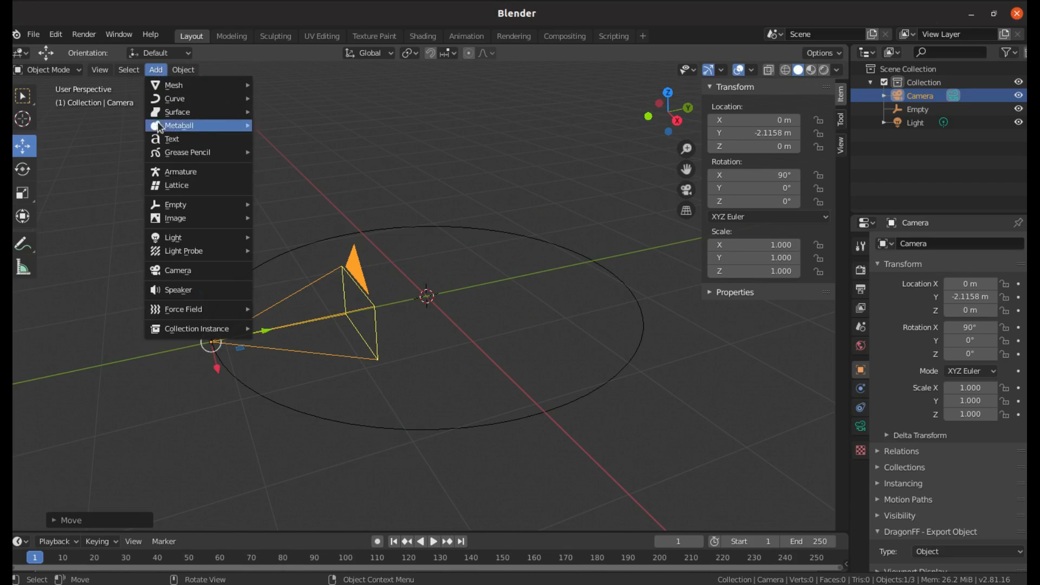
{"action": "left_click", "coordinate": [188, 141]}
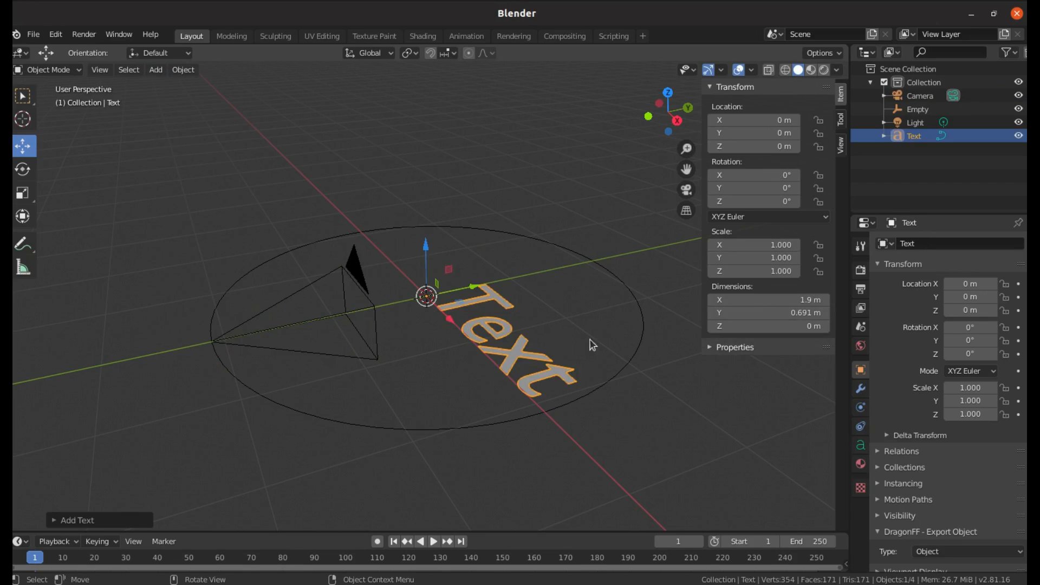
{"action": "left_click", "coordinate": [786, 175]}
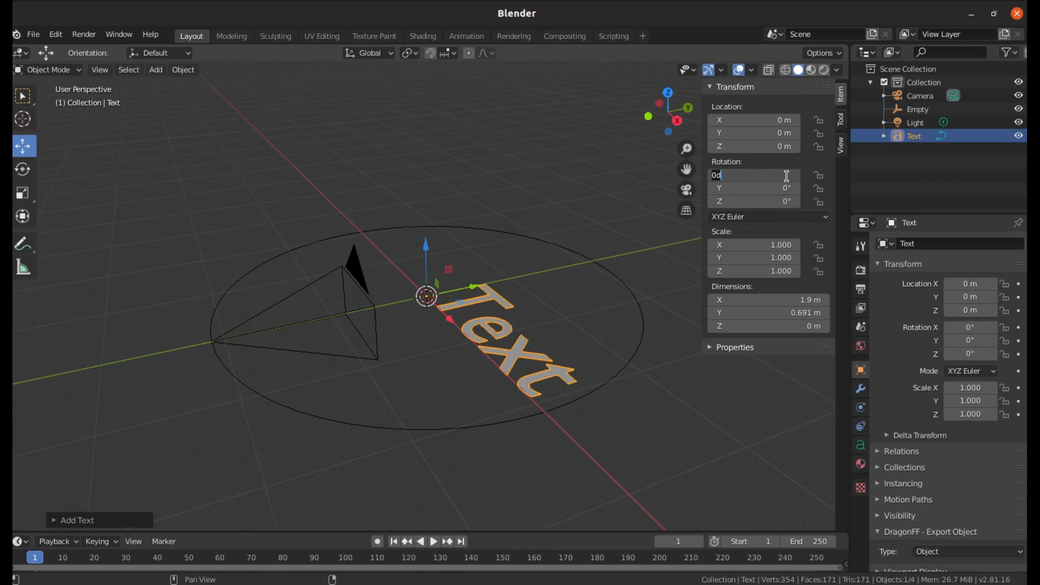
{"action": "key", "text": "Return"}
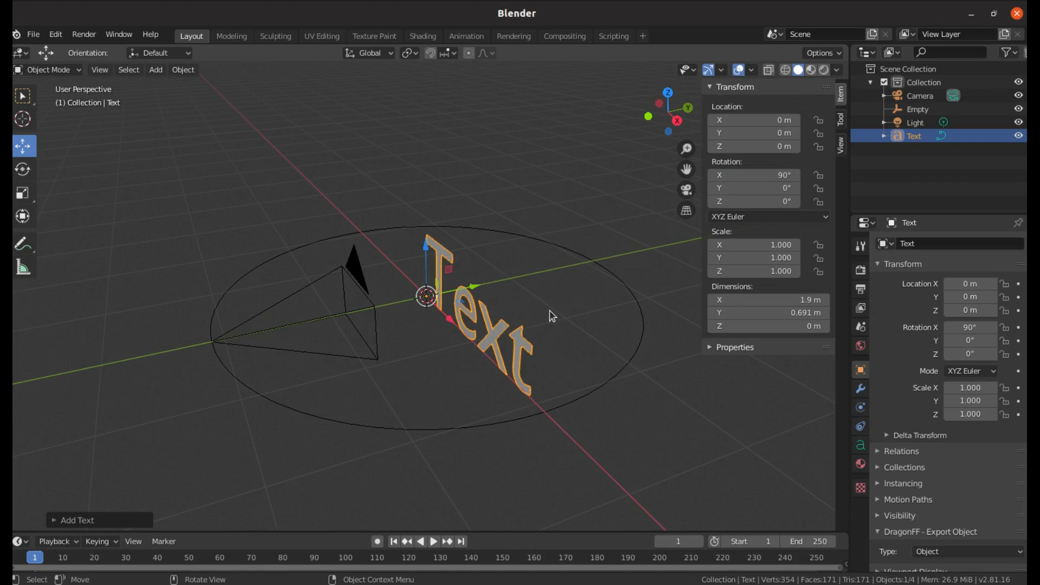
Step: Look through the camera and set the text's horizontal alignment to Center
{"action": "key", "text": "KP_0"}
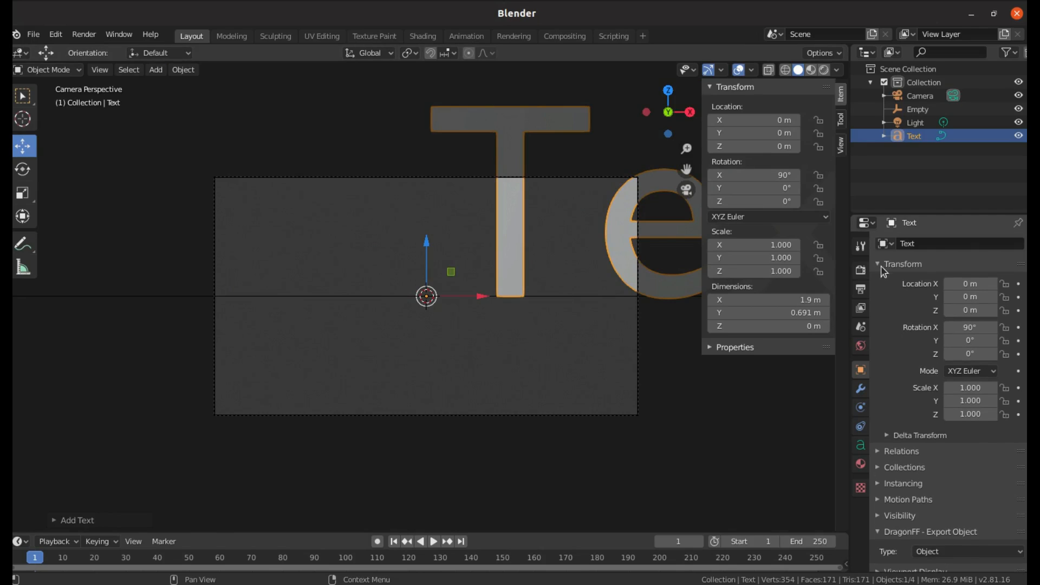
{"action": "left_click", "coordinate": [854, 443]}
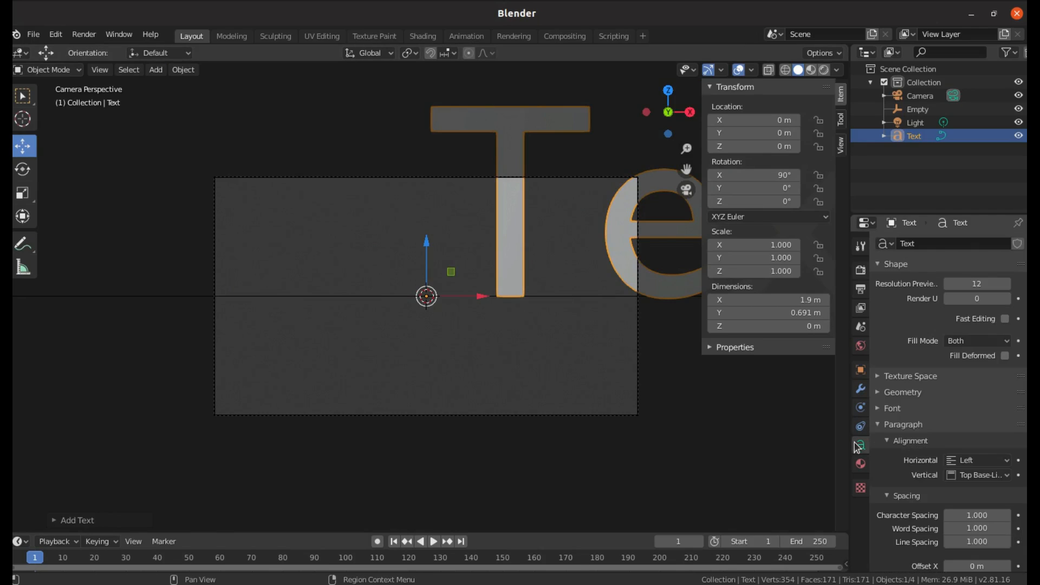
{"action": "left_click", "coordinate": [973, 461]}
{"action": "left_click", "coordinate": [948, 490]}
{"action": "left_click", "coordinate": [972, 475]}
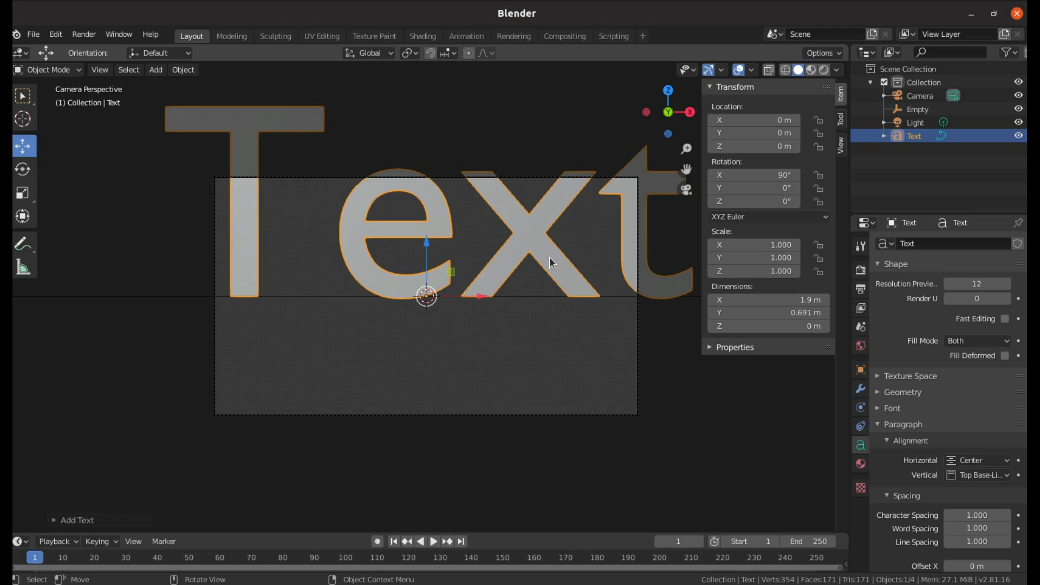
Step: Replace the text object's default content with "NAME"
{"action": "key", "text": "Tab"}
{"action": "key", "text": "BackSpace"}
{"action": "key", "text": "BackSpace"}
{"action": "key", "text": "BackSpace"}
{"action": "key", "text": "BackSpace"}
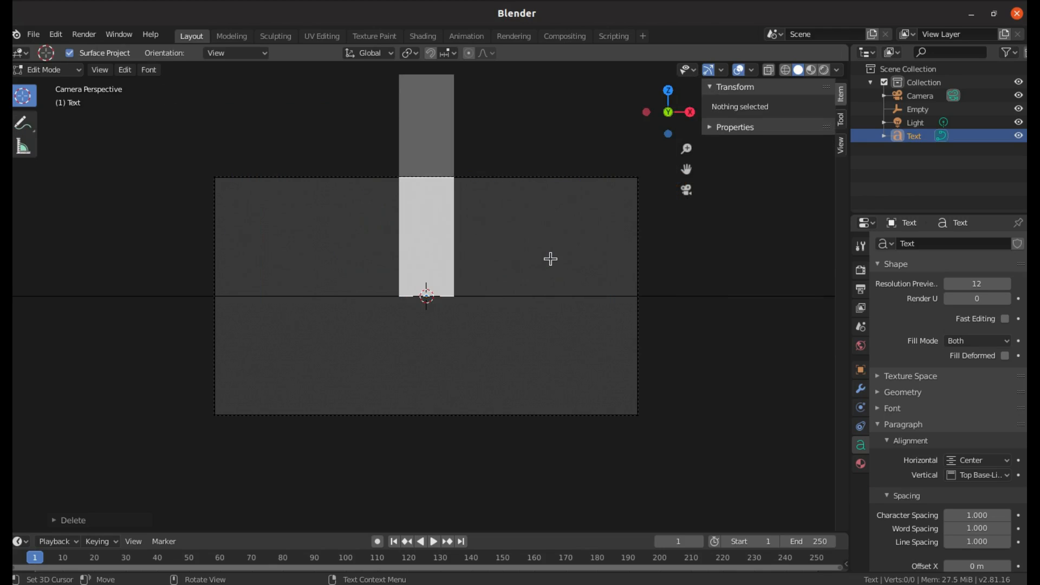
{"action": "type", "text": "NAME"}
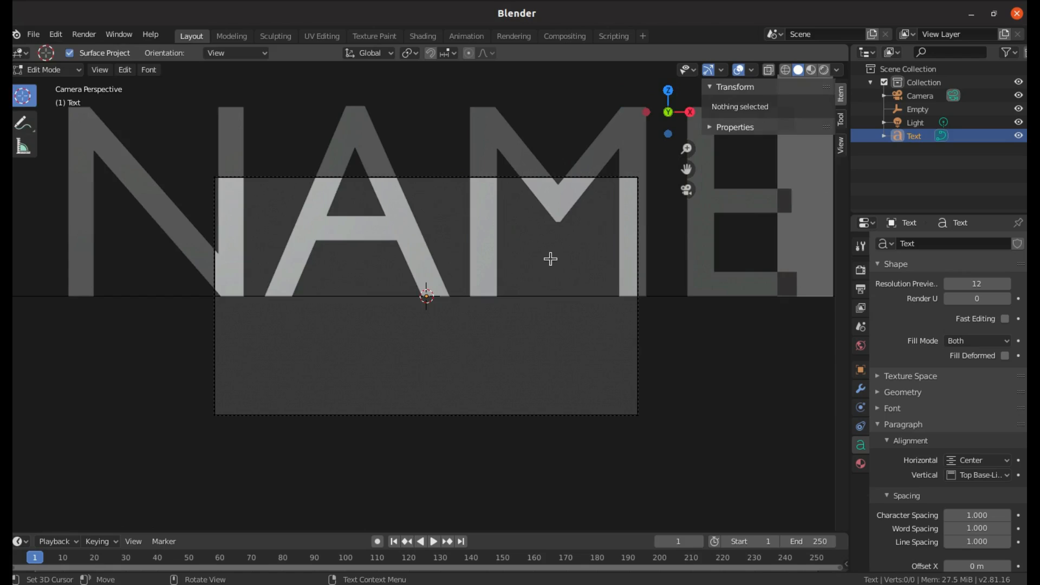
{"action": "key", "text": "Tab"}
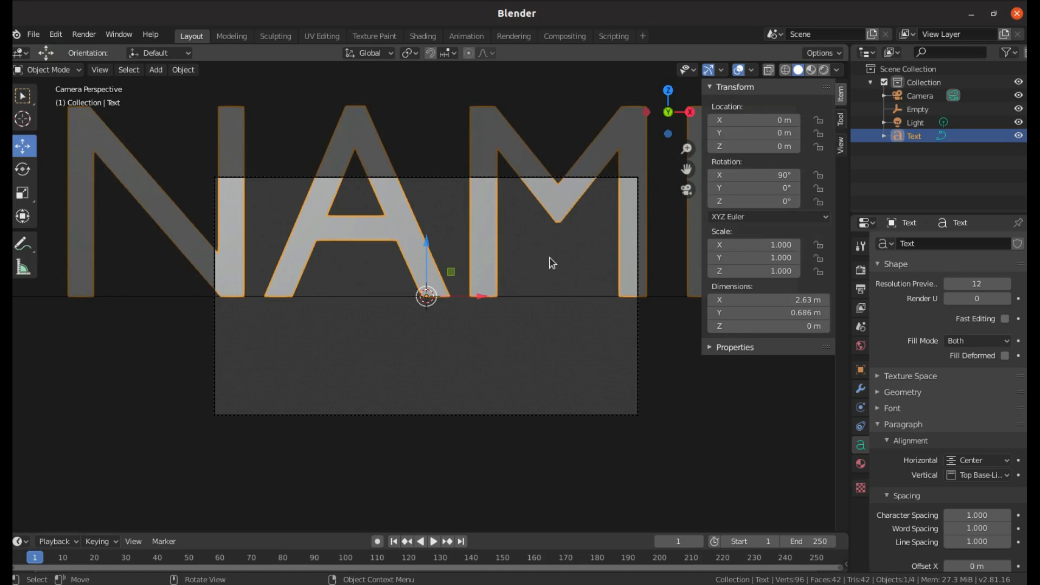
Step: Scale the text down uniformly to about 0.372 so it fits inside the camera frame
{"action": "key", "text": "s"}
{"action": "left_click", "coordinate": [661, 390]}
{"action": "left_click", "coordinate": [27, 169]}
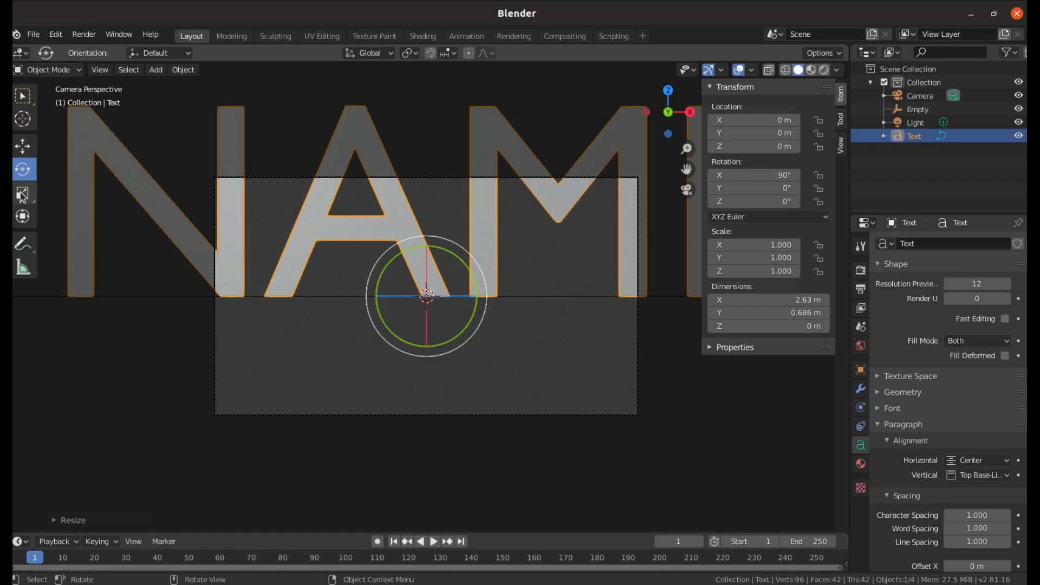
{"action": "left_click", "coordinate": [23, 193]}
{"action": "key", "text": "s"}
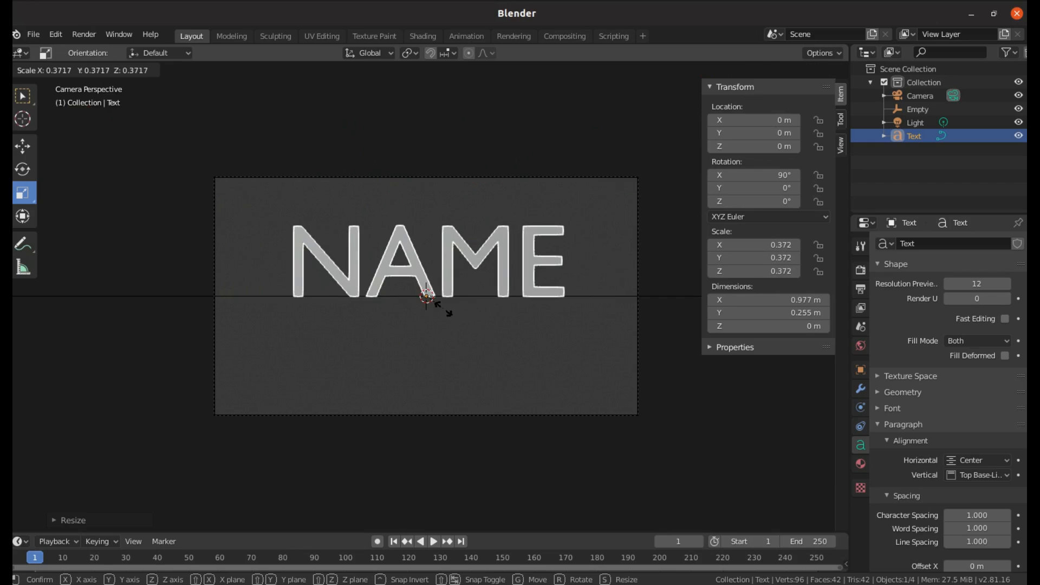
{"action": "left_click", "coordinate": [443, 308]}
{"action": "left_click", "coordinate": [540, 366]}
{"action": "left_click", "coordinate": [531, 258]}
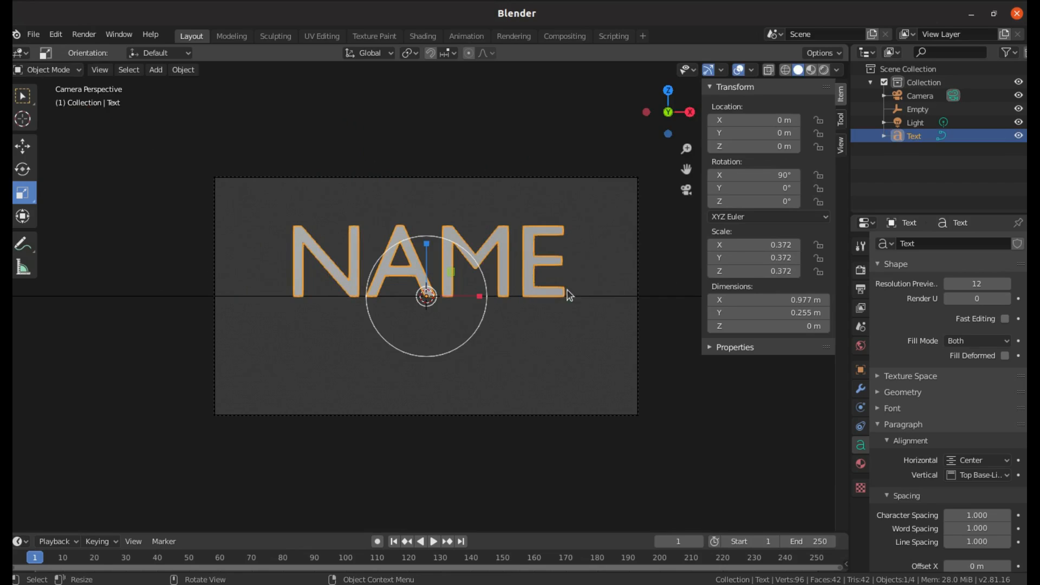
Step: Set the text's vertical alignment to Center
{"action": "left_click", "coordinate": [968, 474]}
{"action": "left_click", "coordinate": [970, 520]}
{"action": "left_click", "coordinate": [737, 436]}
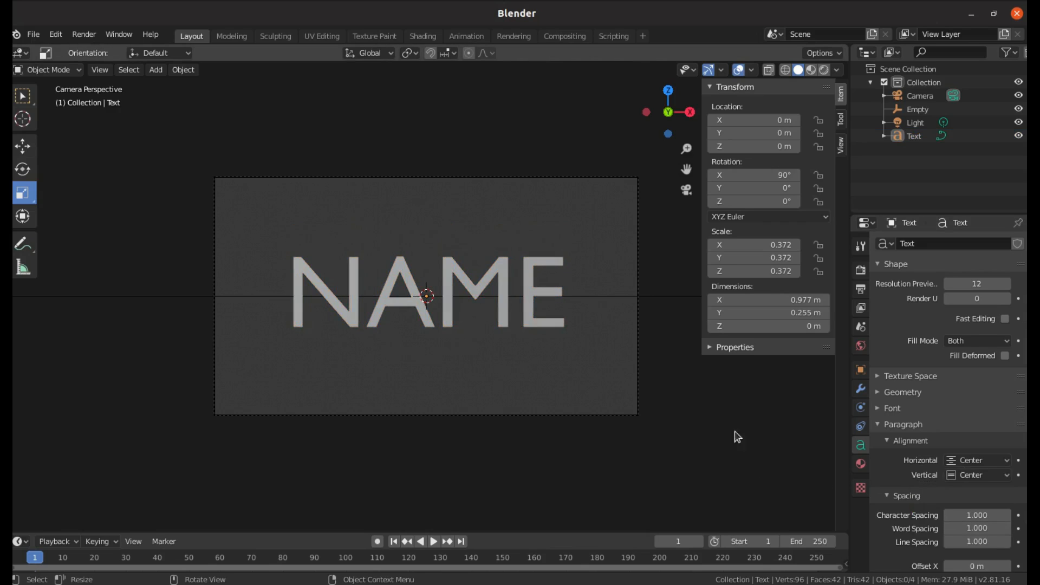
Step: Load the Inlanders font from the Fontes folder as the text's Regular font and keep the text selected
{"action": "left_click", "coordinate": [542, 328]}
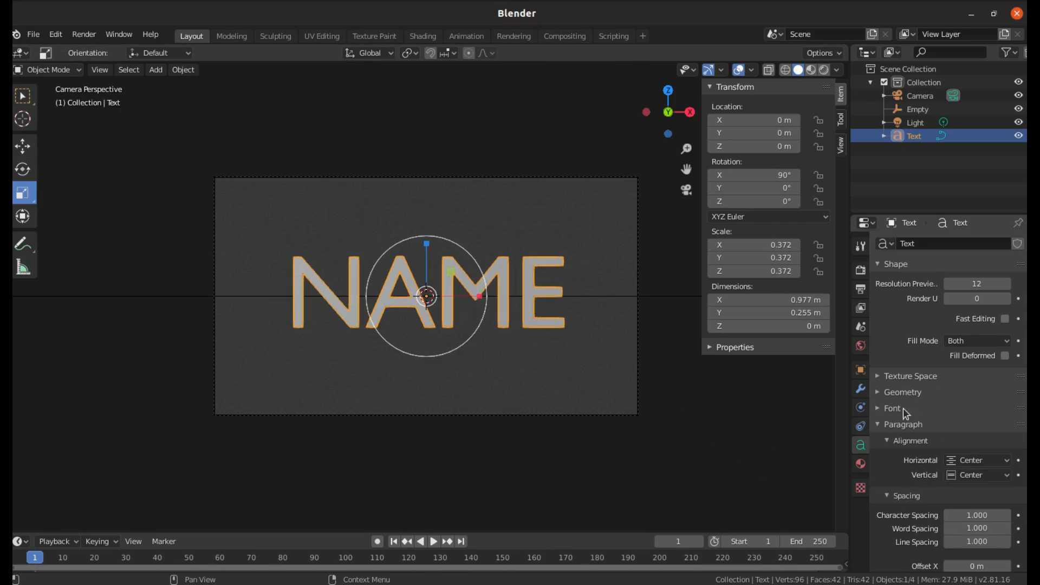
{"action": "left_click", "coordinate": [883, 426]}
{"action": "left_click", "coordinate": [879, 410]}
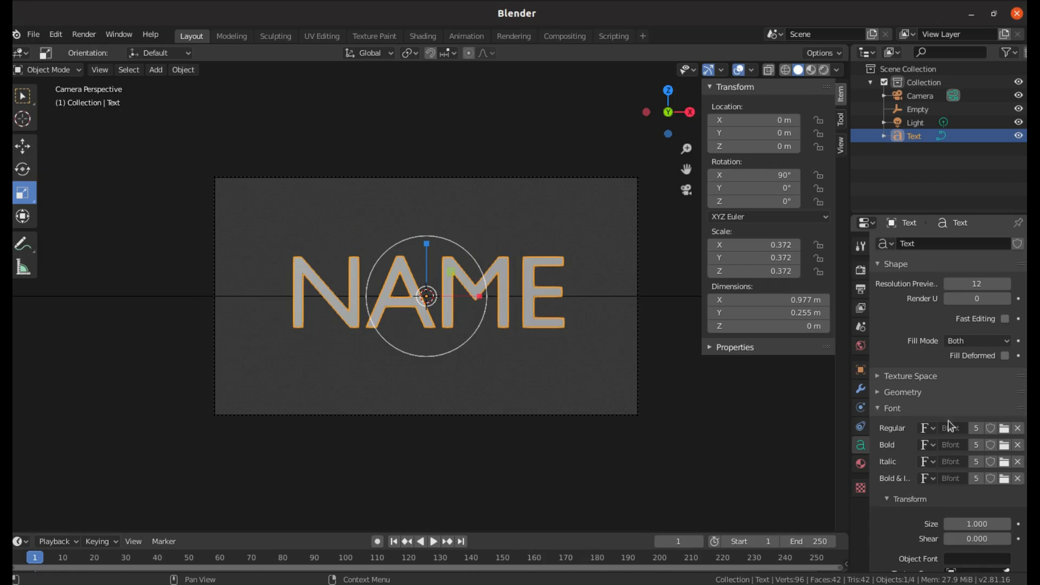
{"action": "left_click", "coordinate": [1004, 428]}
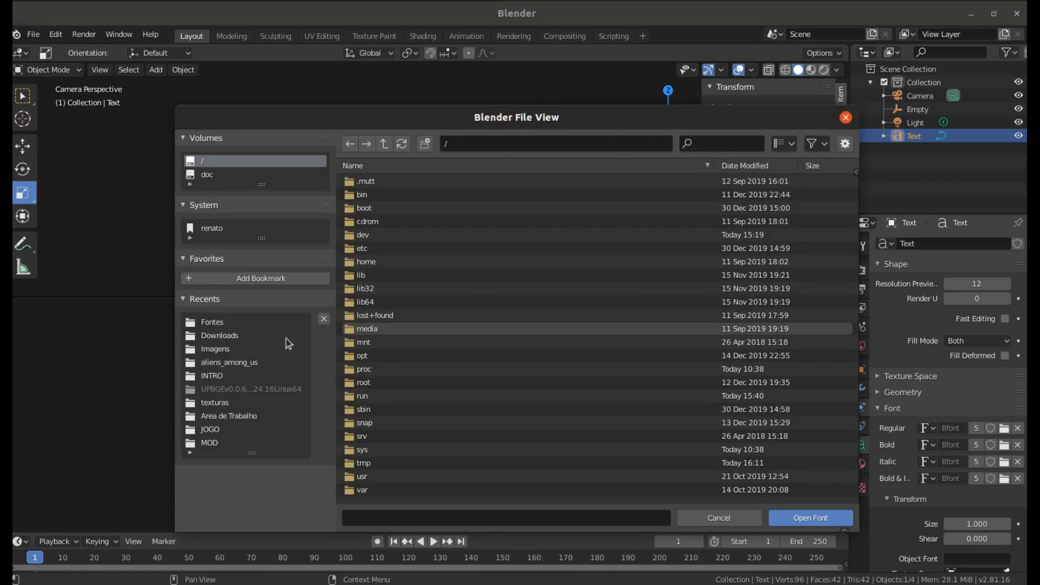
{"action": "left_click", "coordinate": [218, 334]}
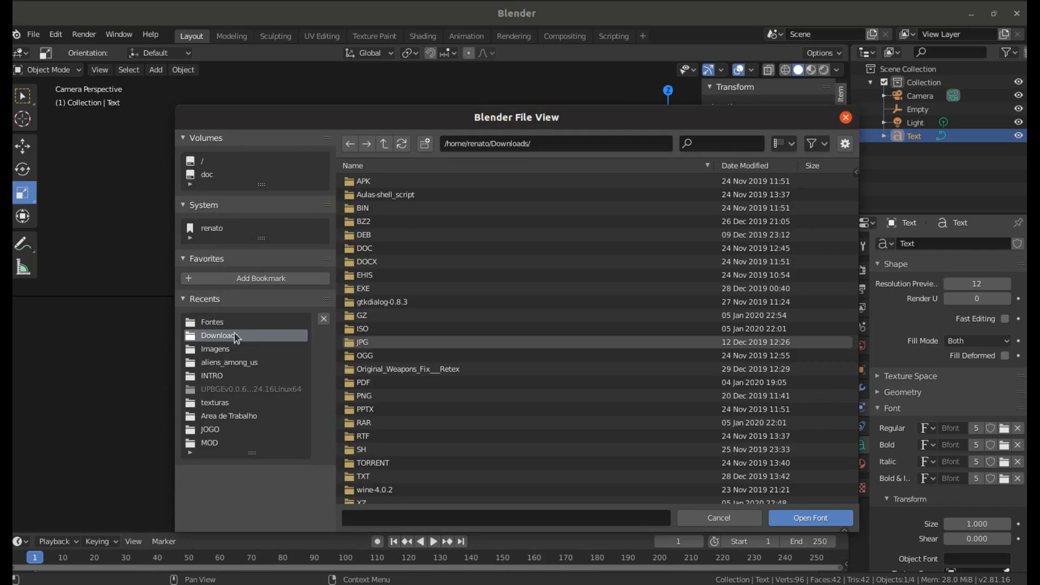
{"action": "left_click", "coordinate": [219, 323]}
{"action": "left_click", "coordinate": [397, 223]}
{"action": "left_click", "coordinate": [398, 222]}
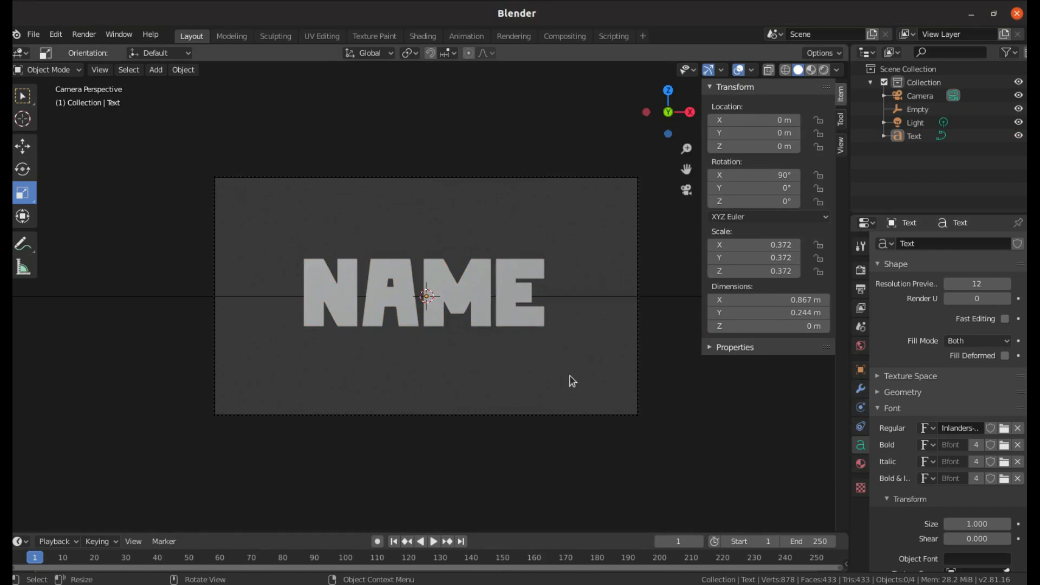
{"action": "left_click", "coordinate": [534, 324]}
{"action": "scroll", "coordinate": [616, 342], "scroll_direction": "up", "scroll_amount": 1}
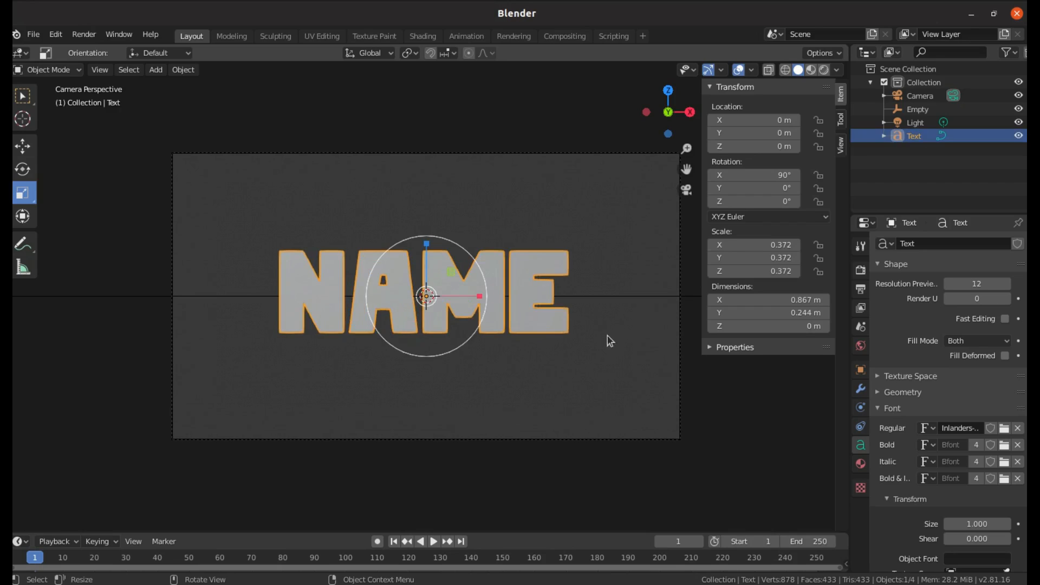
Step: Activate the Select Box tool, collapse the text's Font settings and expand its Geometry settings
{"action": "left_click", "coordinate": [29, 99]}
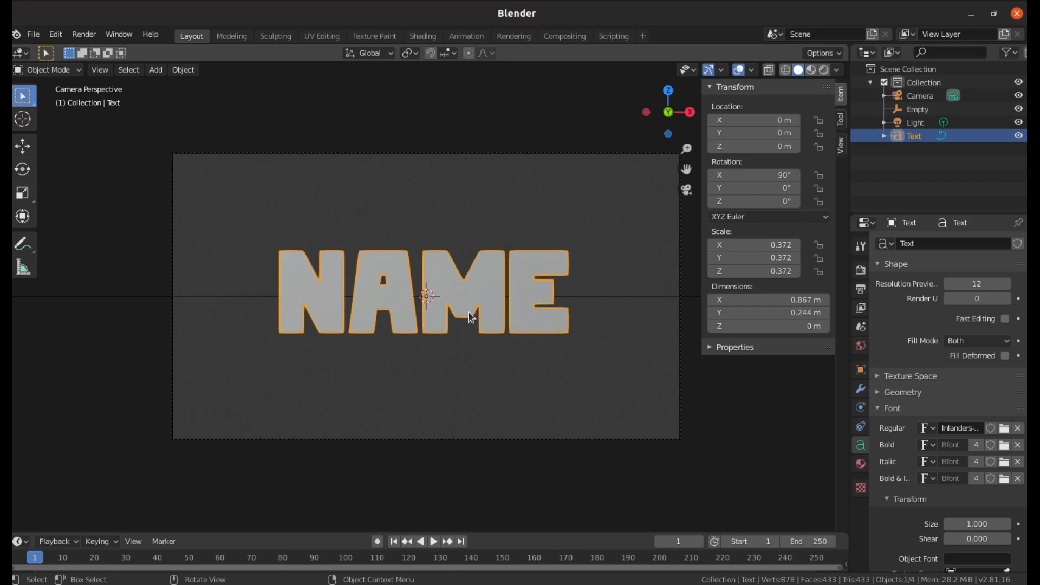
{"action": "scroll", "coordinate": [471, 319], "scroll_direction": "down", "scroll_amount": 2}
{"action": "scroll", "coordinate": [529, 315], "scroll_direction": "up", "scroll_amount": 1}
{"action": "left_click_drag", "start_coordinate": [666, 109], "coordinate": [638, 139]}
{"action": "scroll", "coordinate": [445, 262], "scroll_direction": "down", "scroll_amount": 5}
{"action": "scroll", "coordinate": [437, 271], "scroll_direction": "up", "scroll_amount": 1}
{"action": "left_click_drag", "start_coordinate": [668, 111], "coordinate": [633, 117]}
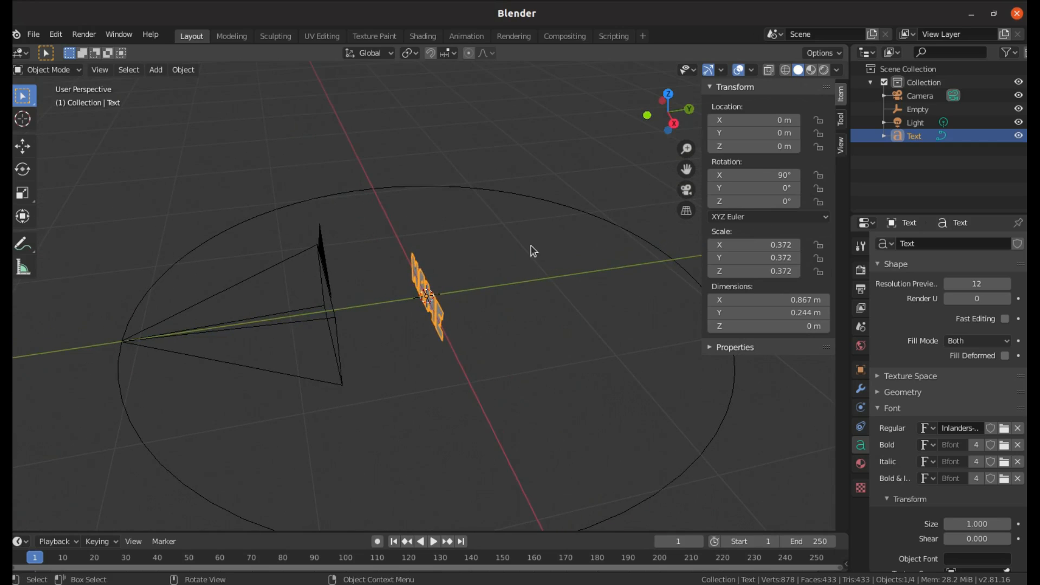
{"action": "left_click", "coordinate": [895, 410]}
{"action": "left_click", "coordinate": [902, 392]}
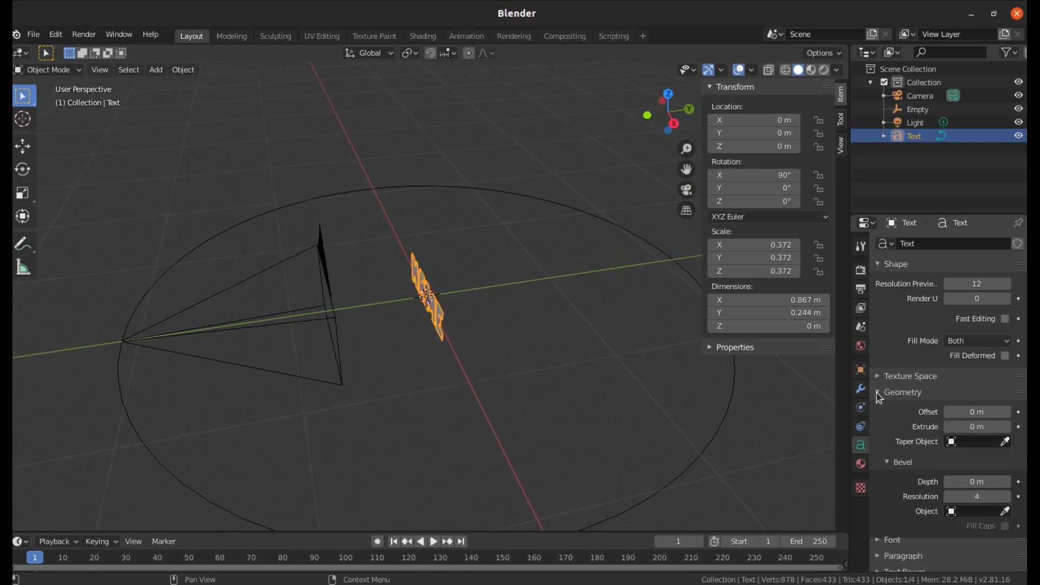
Step: Give the NAME text 3D depth by setting its extrusion to 0.13 m
{"action": "left_click", "coordinate": [1009, 427]}
{"action": "left_click", "coordinate": [1009, 427]}
{"action": "left_click", "coordinate": [1009, 427]}
{"action": "left_click", "coordinate": [1009, 427]}
{"action": "left_click", "coordinate": [1009, 427]}
{"action": "left_click", "coordinate": [1009, 427]}
{"action": "left_click", "coordinate": [1009, 427]}
{"action": "left_click", "coordinate": [1009, 427]}
{"action": "left_click", "coordinate": [1009, 427]}
{"action": "left_click", "coordinate": [1009, 427]}
{"action": "left_click", "coordinate": [1009, 427]}
{"action": "left_click", "coordinate": [1009, 427]}
{"action": "left_click", "coordinate": [1009, 427]}
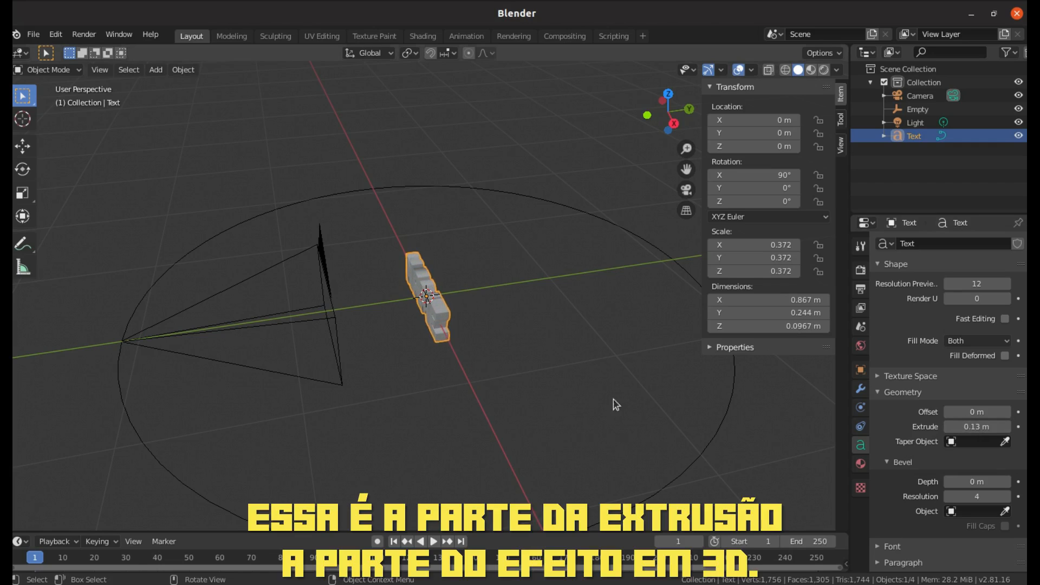
{"action": "scroll", "coordinate": [508, 346], "scroll_direction": "up", "scroll_amount": 6}
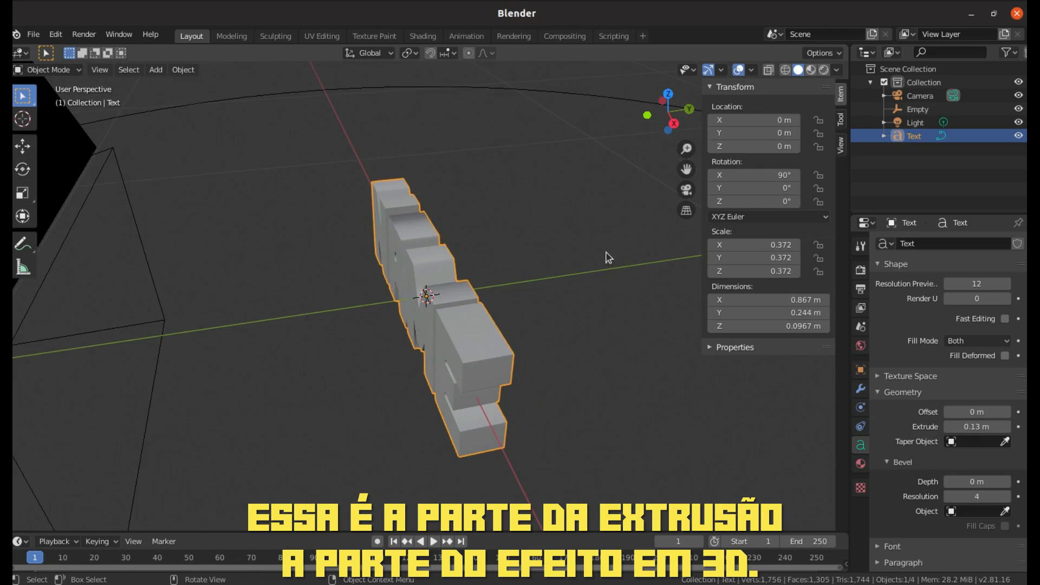
{"action": "mouse_move", "coordinate": [668, 113]}
{"action": "left_mouse_down"}
{"action": "mouse_move", "coordinate": [547, 112]}
{"action": "mouse_move", "coordinate": [625, 131]}
{"action": "mouse_move", "coordinate": [711, 128]}
{"action": "mouse_move", "coordinate": [759, 108]}
{"action": "mouse_move", "coordinate": [666, 97]}
{"action": "mouse_move", "coordinate": [668, 126]}
{"action": "left_mouse_up"}
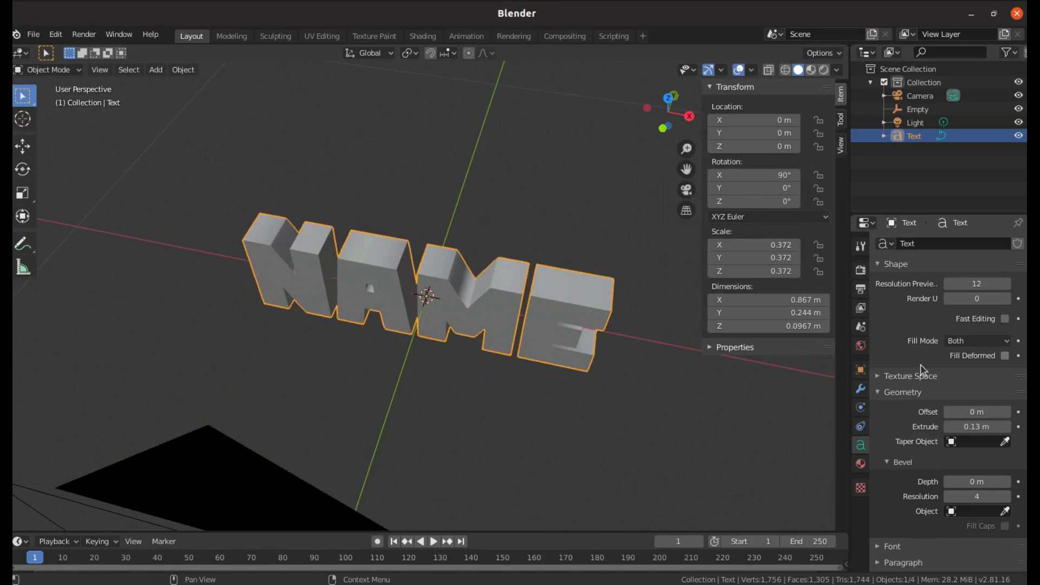
{"action": "left_click", "coordinate": [880, 393]}
{"action": "left_click", "coordinate": [880, 393]}
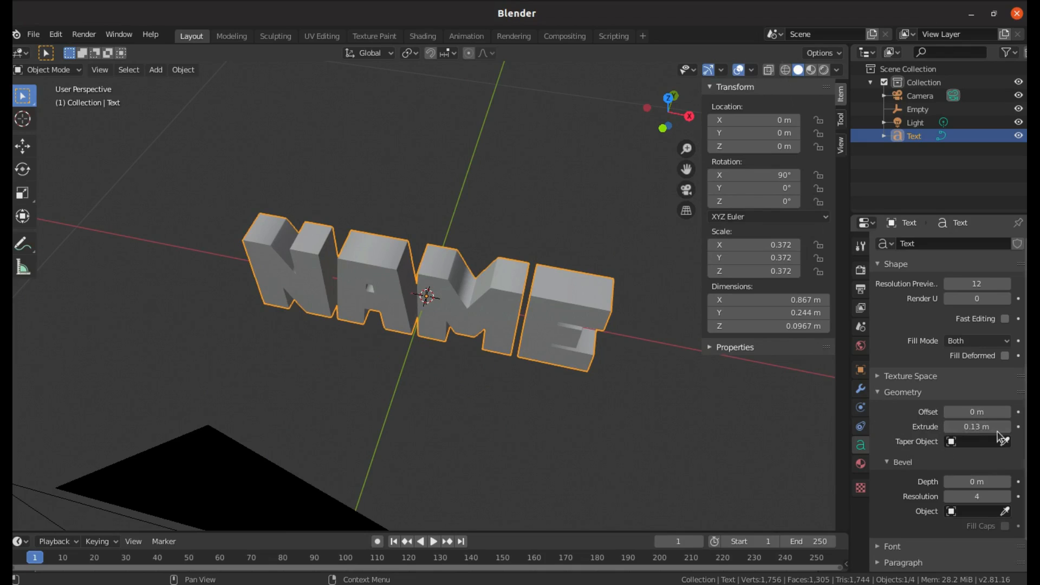
Step: Bevel the text's edges with a depth of 0.01 m and a resolution of 8
{"action": "left_click", "coordinate": [1007, 482]}
{"action": "left_click", "coordinate": [1008, 482]}
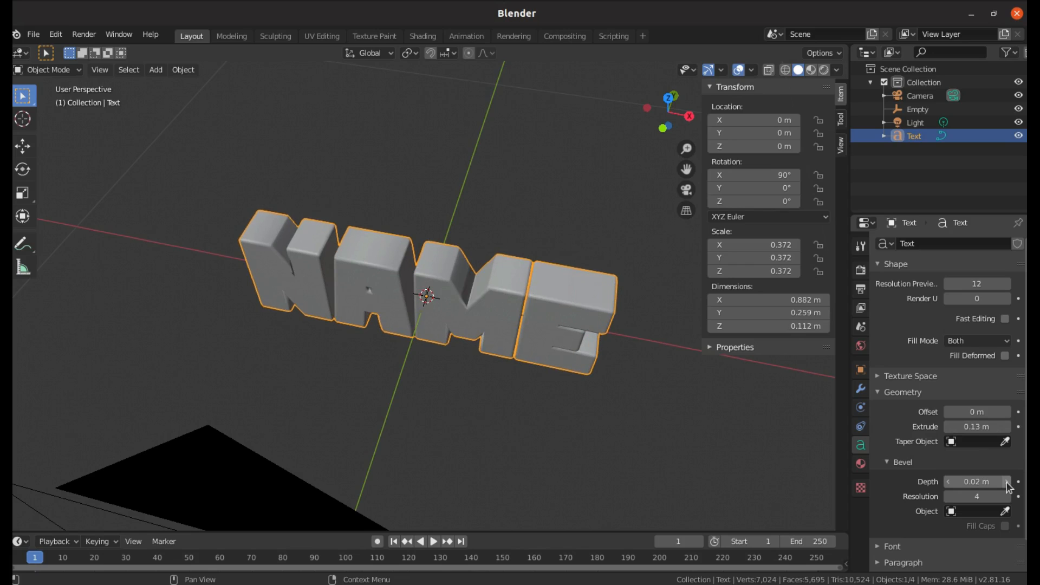
{"action": "left_click", "coordinate": [947, 481]}
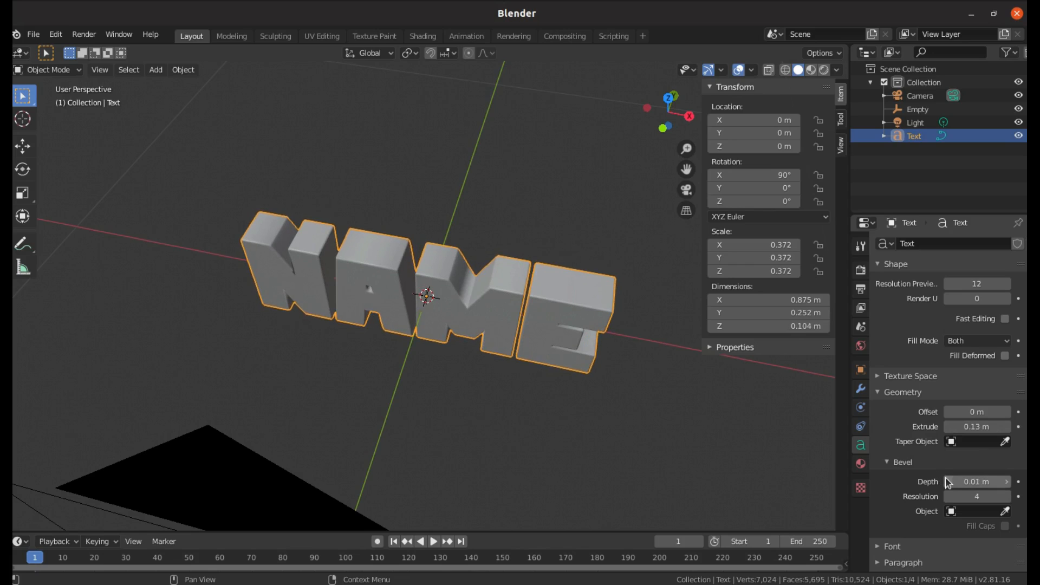
{"action": "scroll", "coordinate": [622, 200], "scroll_direction": "up", "scroll_amount": 2}
{"action": "left_click_drag", "start_coordinate": [664, 128], "coordinate": [630, 141]}
{"action": "left_click", "coordinate": [1006, 497]}
{"action": "left_click", "coordinate": [1006, 497]}
{"action": "left_click", "coordinate": [1006, 497]}
{"action": "left_click", "coordinate": [1006, 497]}
{"action": "left_click", "coordinate": [1006, 497]}
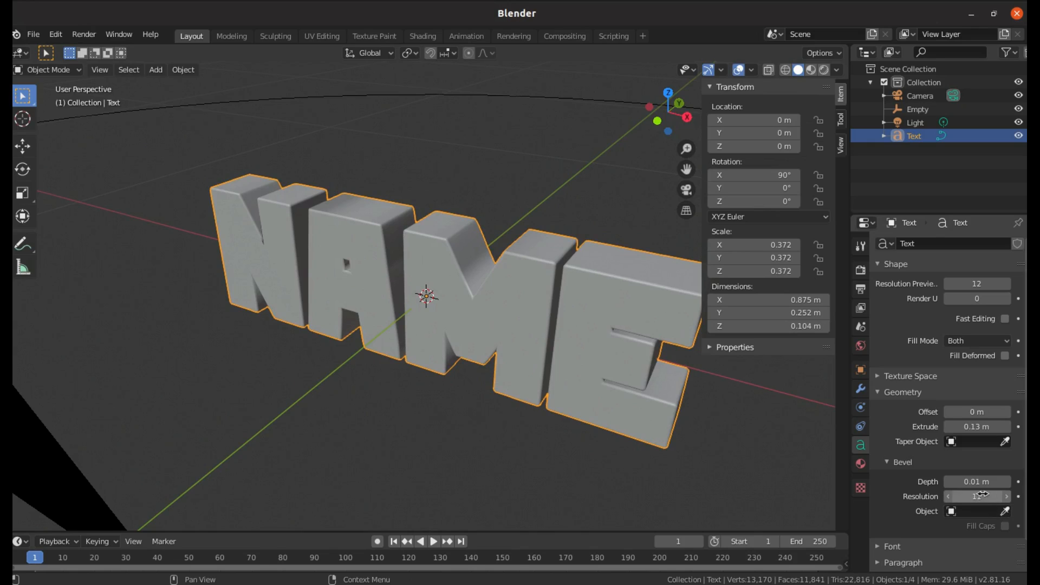
{"action": "left_click", "coordinate": [947, 496]}
{"action": "left_click", "coordinate": [947, 495]}
{"action": "left_click", "coordinate": [948, 496]}
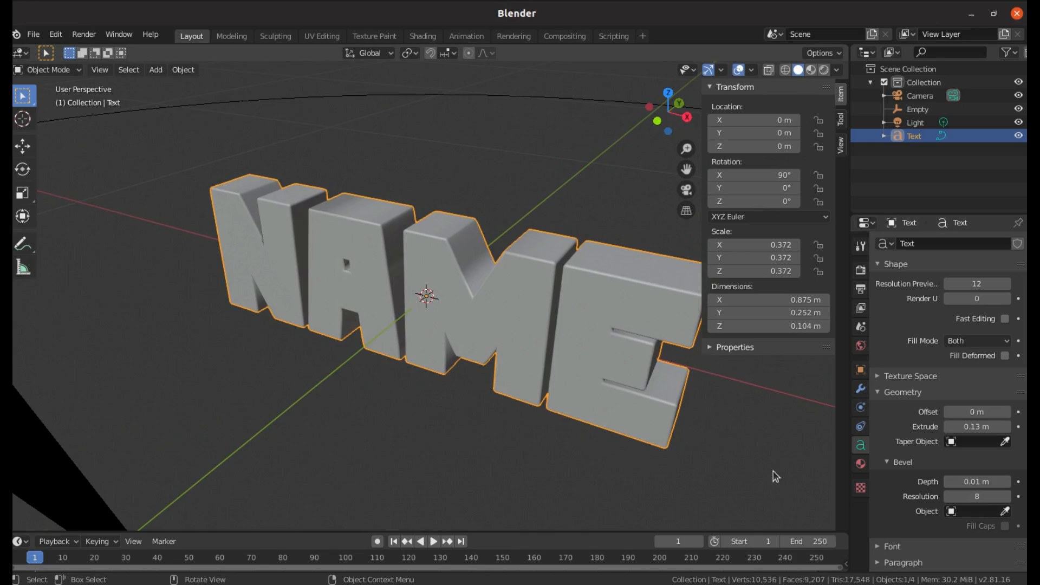
Step: Deselect the text and set its bevel depth to 0.02 m, judging the result through the camera
{"action": "left_click", "coordinate": [706, 426]}
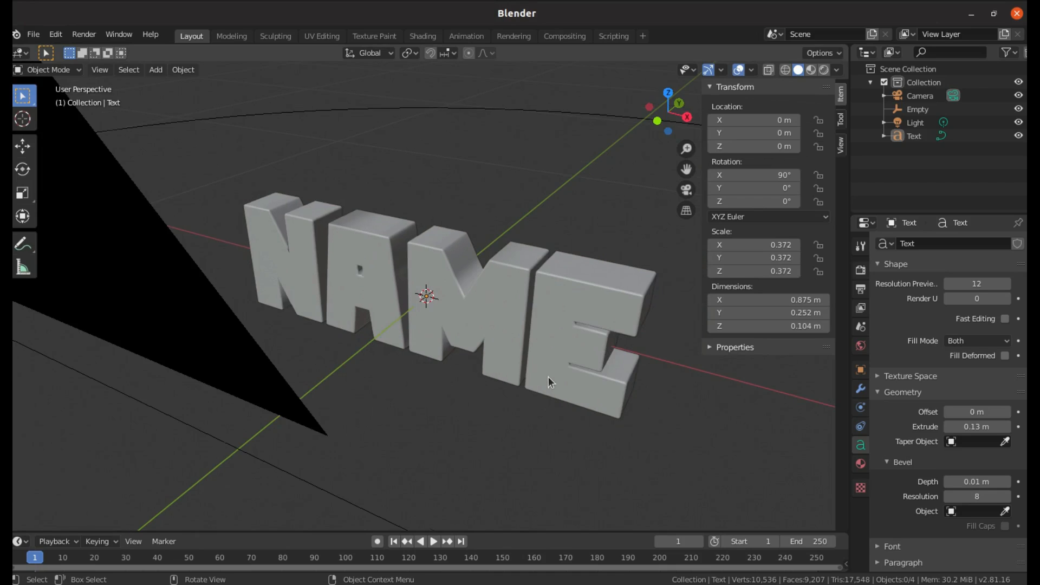
{"action": "key", "text": "KP_0"}
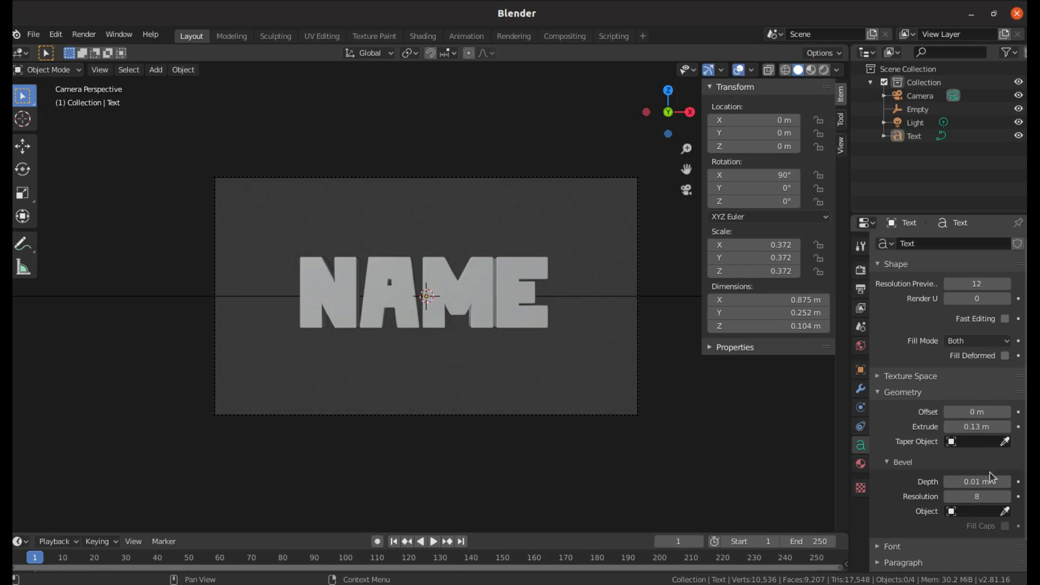
{"action": "left_click", "coordinate": [1007, 482]}
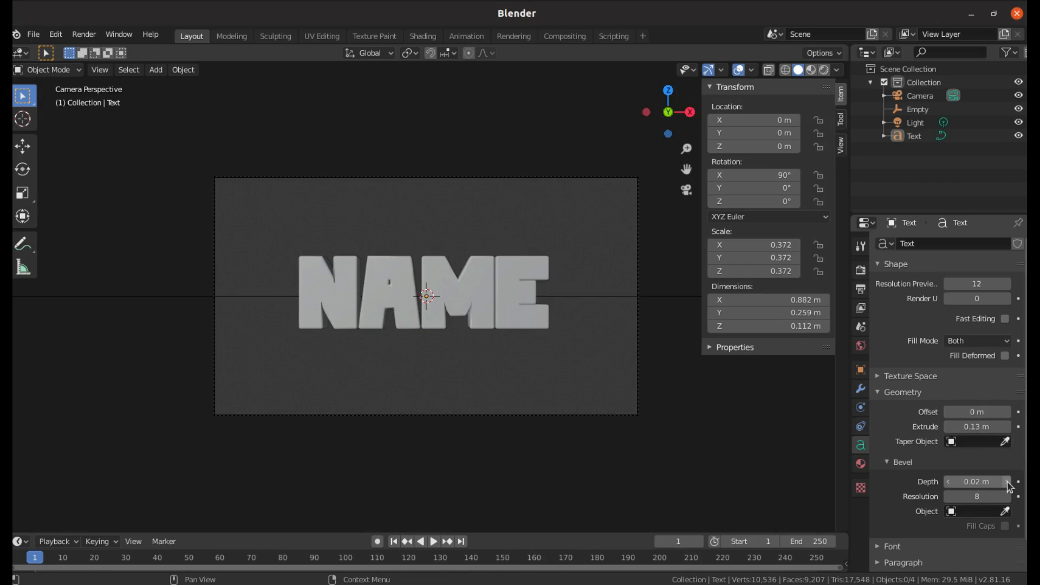
{"action": "left_click", "coordinate": [947, 482]}
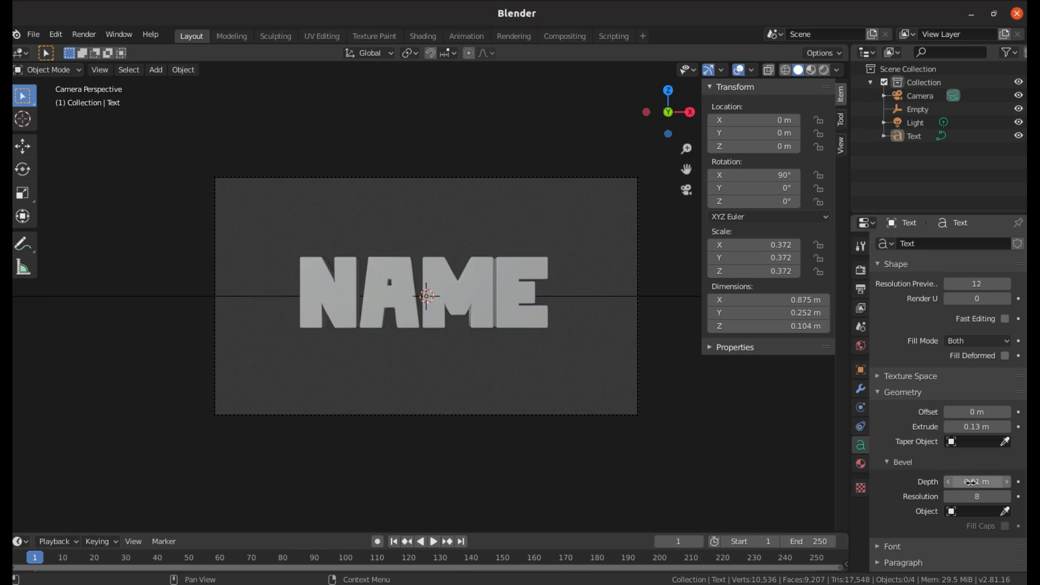
{"action": "left_click", "coordinate": [1008, 482]}
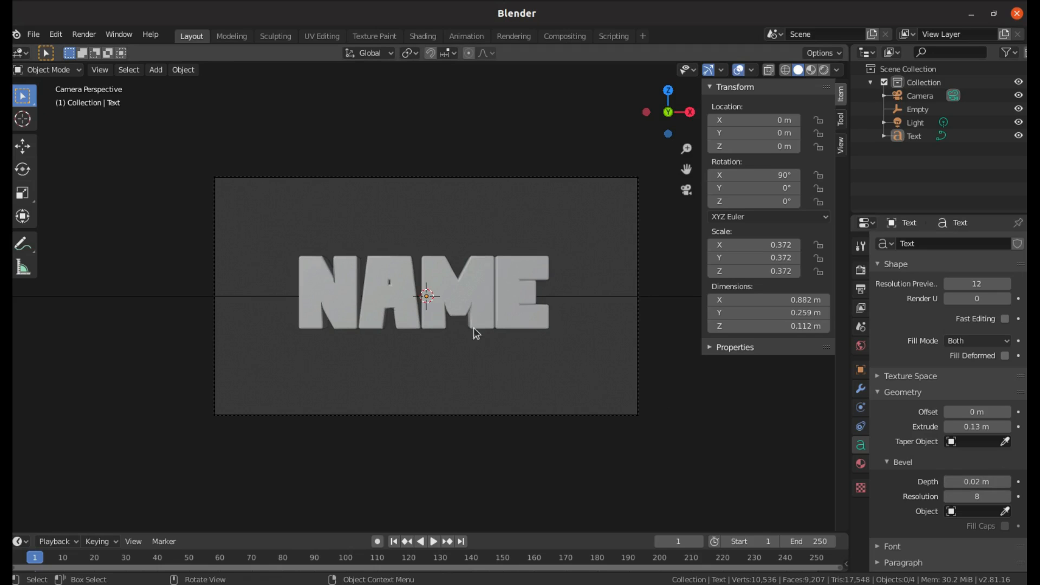
{"action": "scroll", "coordinate": [475, 335], "scroll_direction": "up", "scroll_amount": 2}
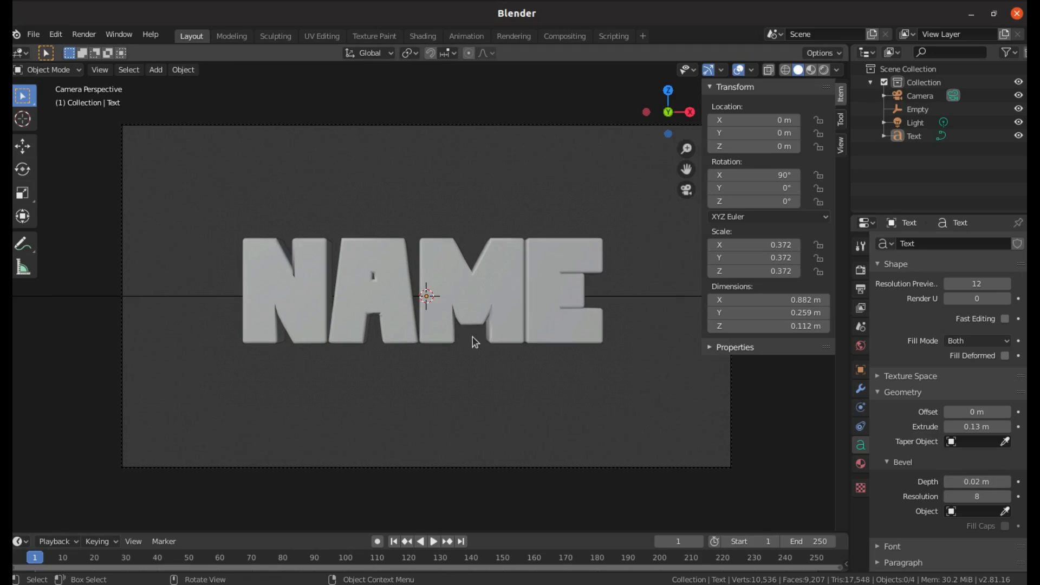
{"action": "scroll", "coordinate": [476, 342], "scroll_direction": "down", "scroll_amount": 2}
{"action": "scroll", "coordinate": [475, 342], "scroll_direction": "up", "scroll_amount": 1}
{"action": "scroll", "coordinate": [472, 341], "scroll_direction": "down", "scroll_amount": 1}
Step: Select the NAME text and create a linked duplicate of it in the same position
{"action": "left_click", "coordinate": [512, 297]}
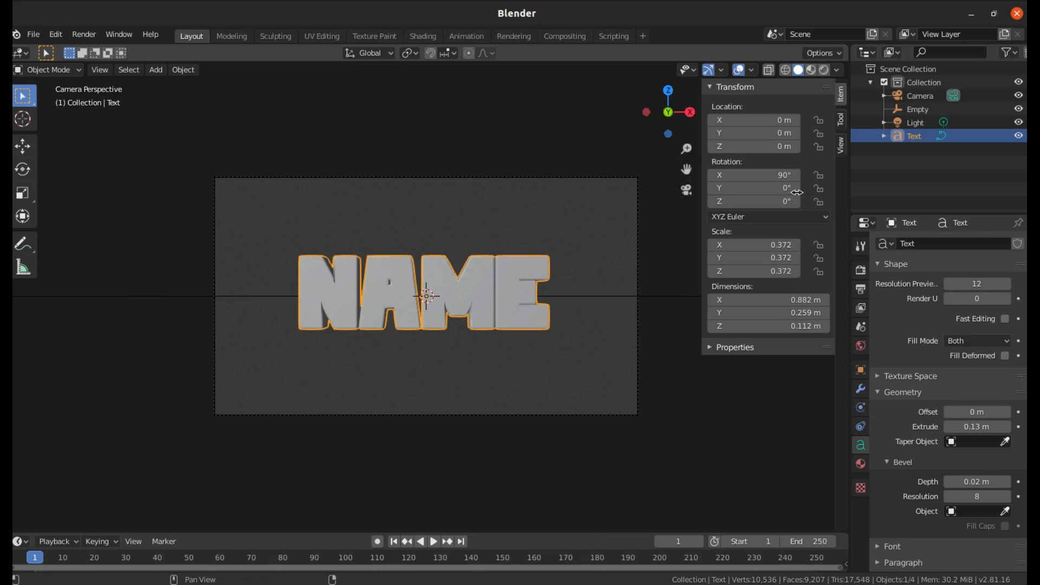
{"action": "scroll", "coordinate": [522, 344], "scroll_direction": "down", "scroll_amount": 1}
{"action": "scroll", "coordinate": [523, 344], "scroll_direction": "up", "scroll_amount": 1}
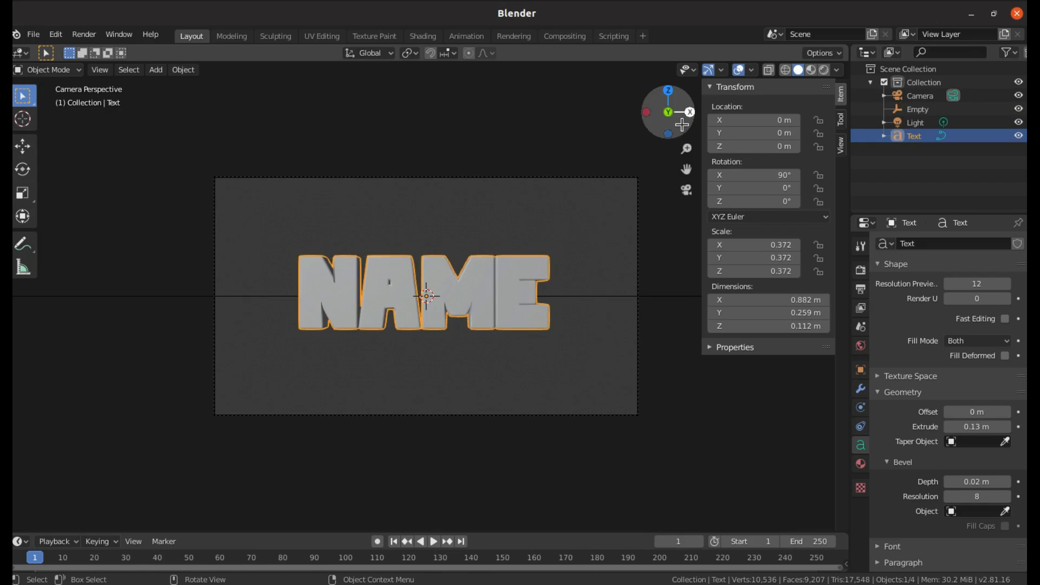
{"action": "left_click_drag", "start_coordinate": [682, 125], "coordinate": [618, 151]}
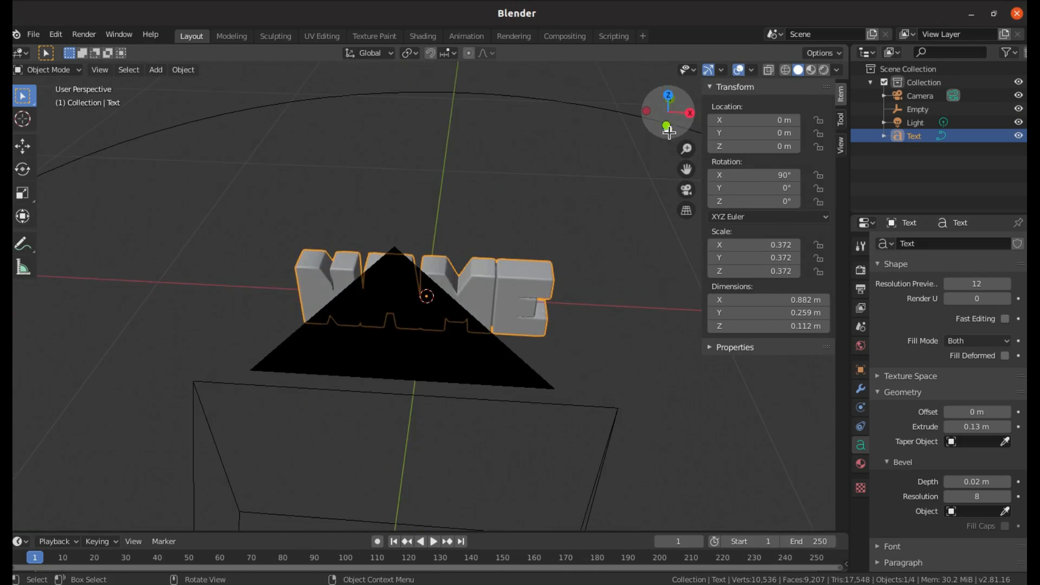
{"action": "key", "text": "shift+d"}
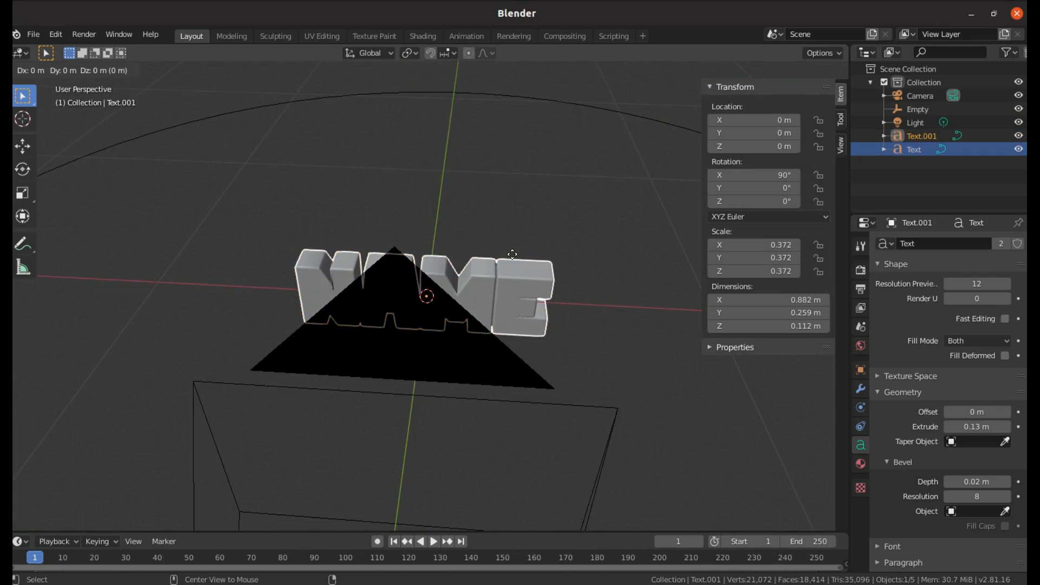
{"action": "right_click", "coordinate": [512, 254]}
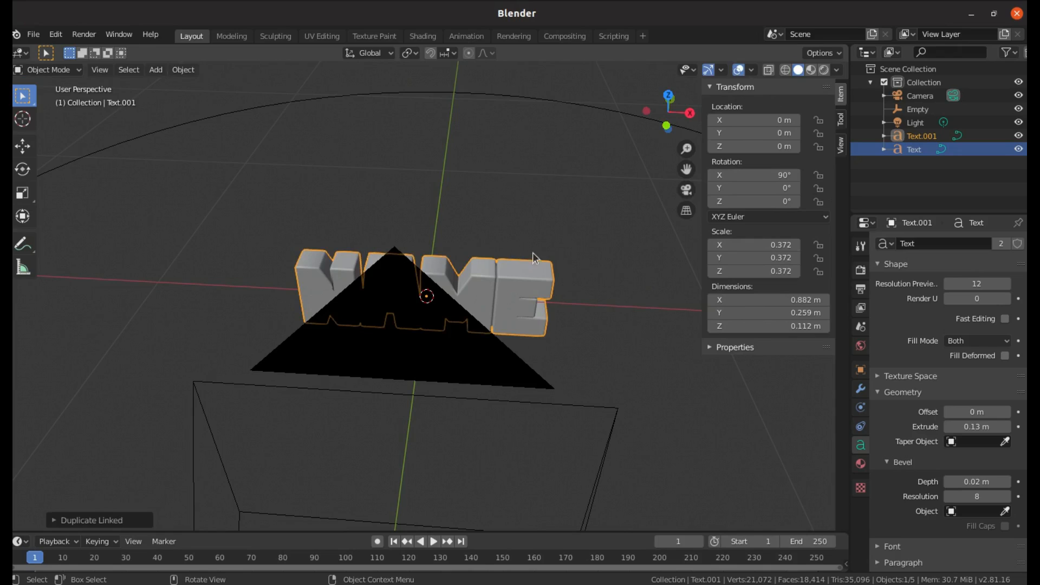
Step: Rename the original text object as FRONT in the scene collection
{"action": "left_click", "coordinate": [915, 123]}
{"action": "left_click", "coordinate": [921, 136]}
{"action": "left_click", "coordinate": [916, 149]}
{"action": "double_click", "coordinate": [920, 148]}
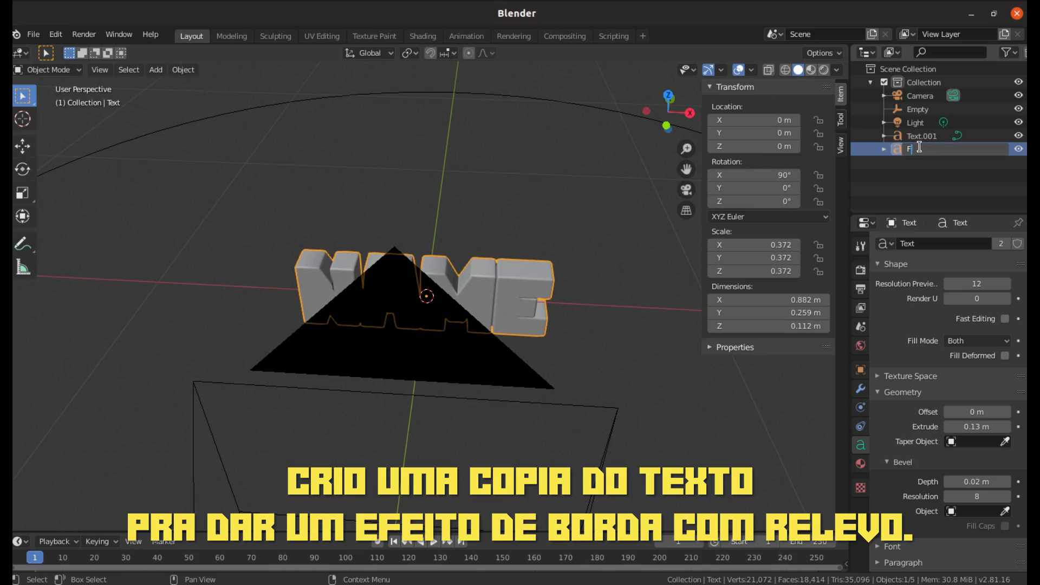
{"action": "type", "text": "FRONT"}
{"action": "key", "text": "Return"}
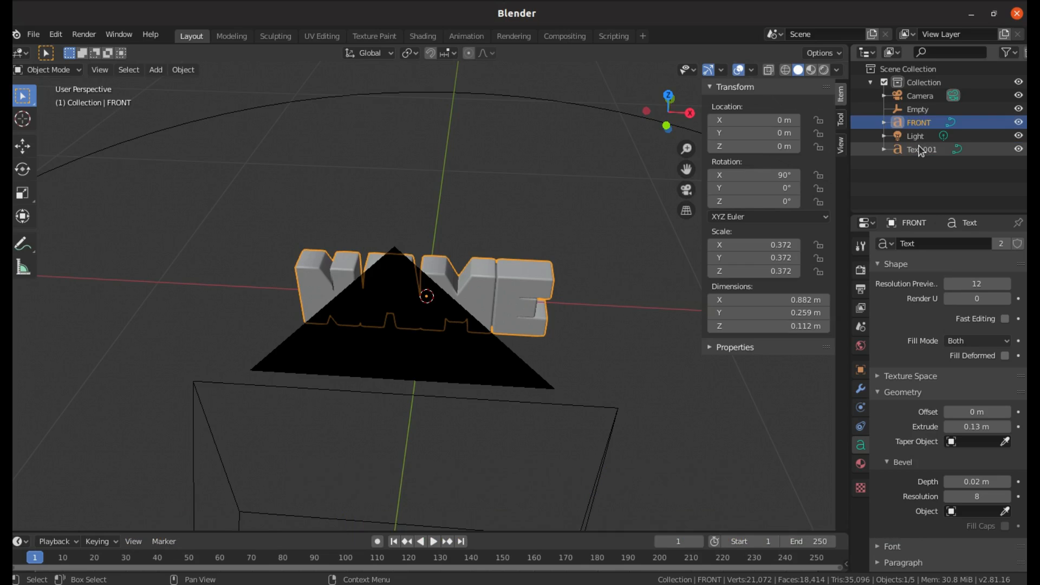
Step: Rename the duplicated text object as BACK in the scene collection
{"action": "double_click", "coordinate": [920, 150]}
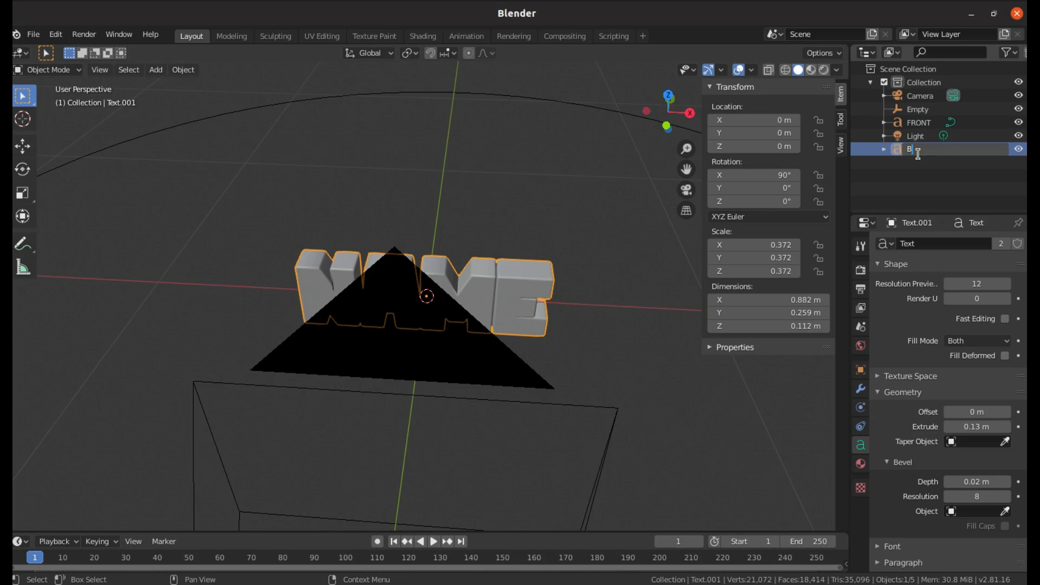
{"action": "type", "text": "B"}
{"action": "key", "text": "Return"}
{"action": "key", "text": "ctrl+z"}
{"action": "double_click", "coordinate": [923, 150]}
{"action": "type", "text": "BACK"}
{"action": "key", "text": "Return"}
{"action": "left_click", "coordinate": [923, 150]}
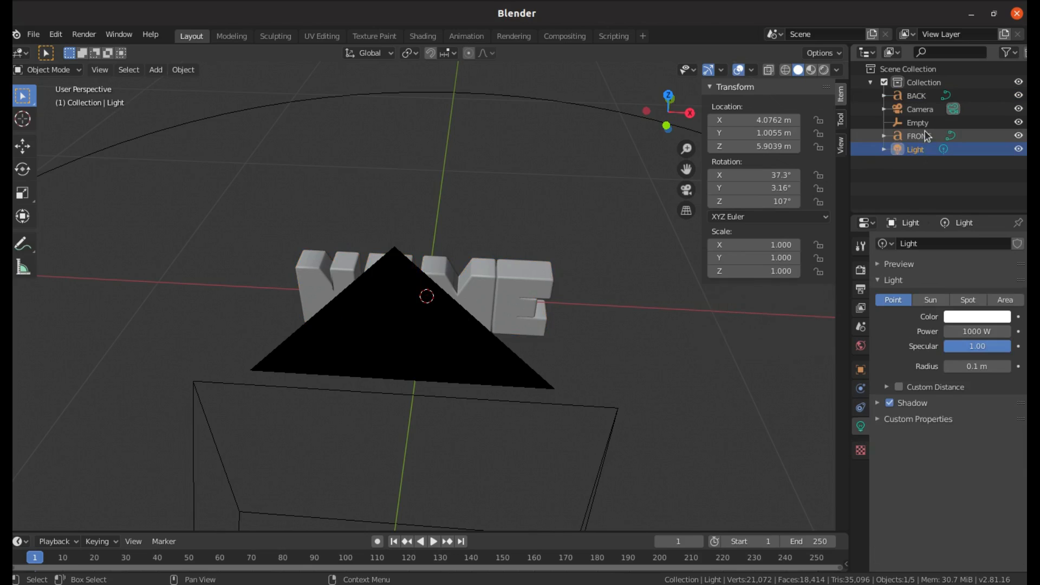
Step: Try shrinking the BACK text's outline with a negative geometry offset, and undo the offset changes
{"action": "left_click", "coordinate": [919, 136]}
{"action": "left_click", "coordinate": [921, 95]}
{"action": "scroll", "coordinate": [902, 382], "scroll_direction": "down", "scroll_amount": 1}
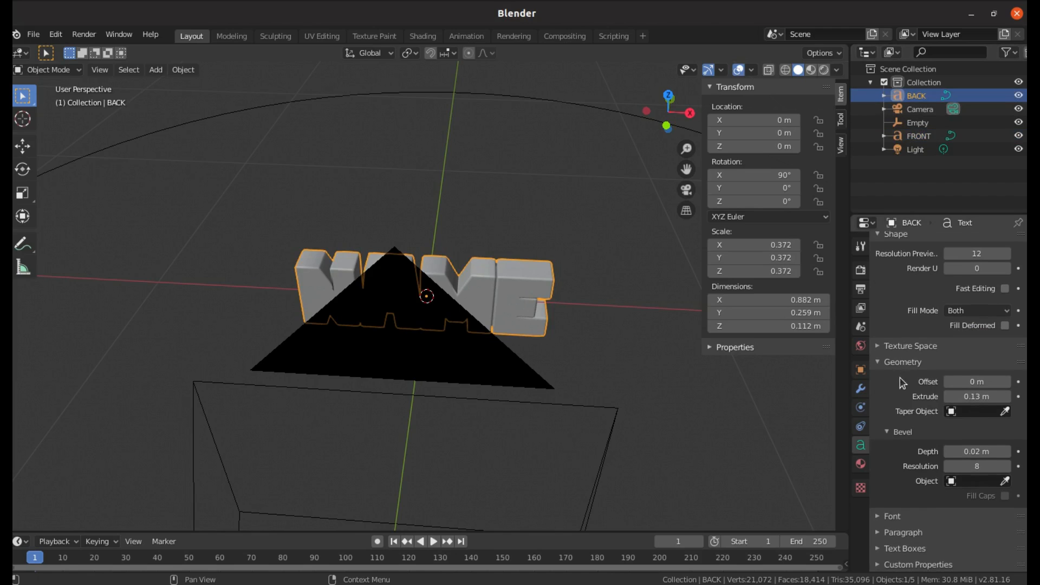
{"action": "left_click", "coordinate": [948, 382]}
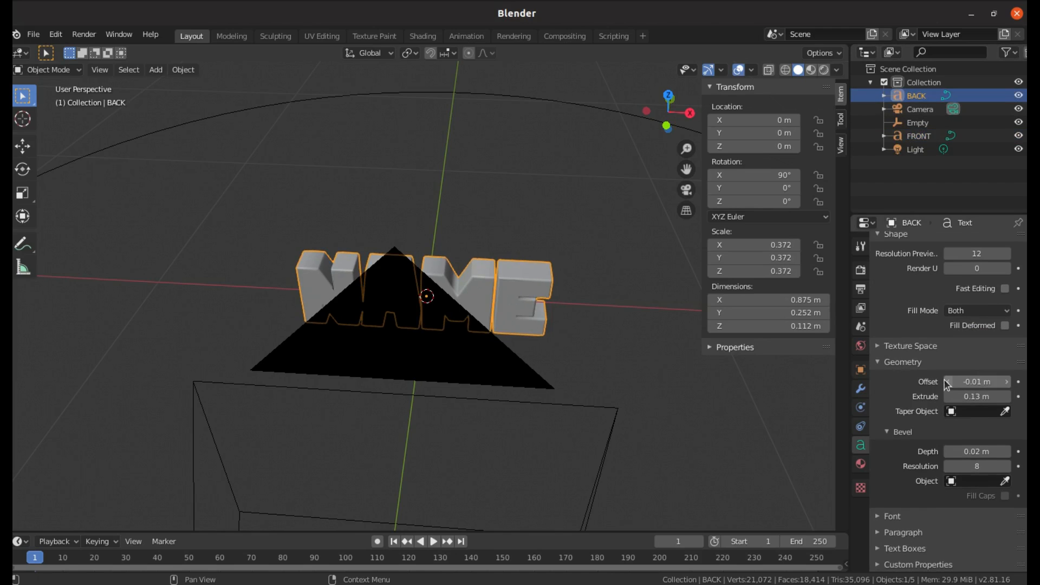
{"action": "left_click", "coordinate": [948, 382]}
{"action": "left_click", "coordinate": [948, 382]}
{"action": "left_click", "coordinate": [947, 382]}
{"action": "left_click", "coordinate": [948, 382]}
{"action": "left_click", "coordinate": [947, 382]}
{"action": "key", "text": "ctrl+z"}
{"action": "key", "text": "ctrl+z"}
{"action": "key", "text": "ctrl+z"}
{"action": "key", "text": "ctrl+z"}
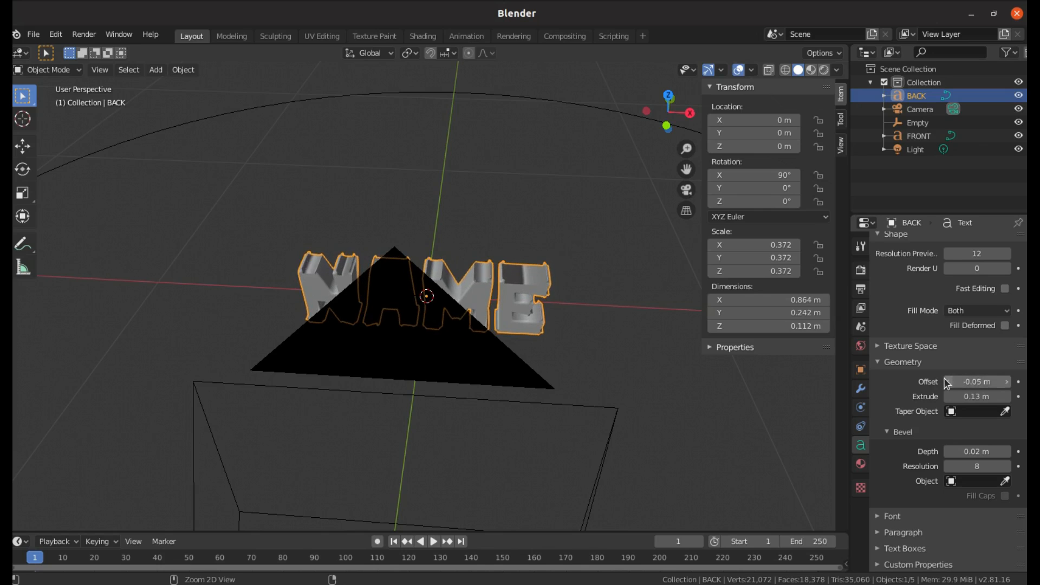
{"action": "key", "text": "ctrl+z"}
{"action": "key", "text": "ctrl+z"}
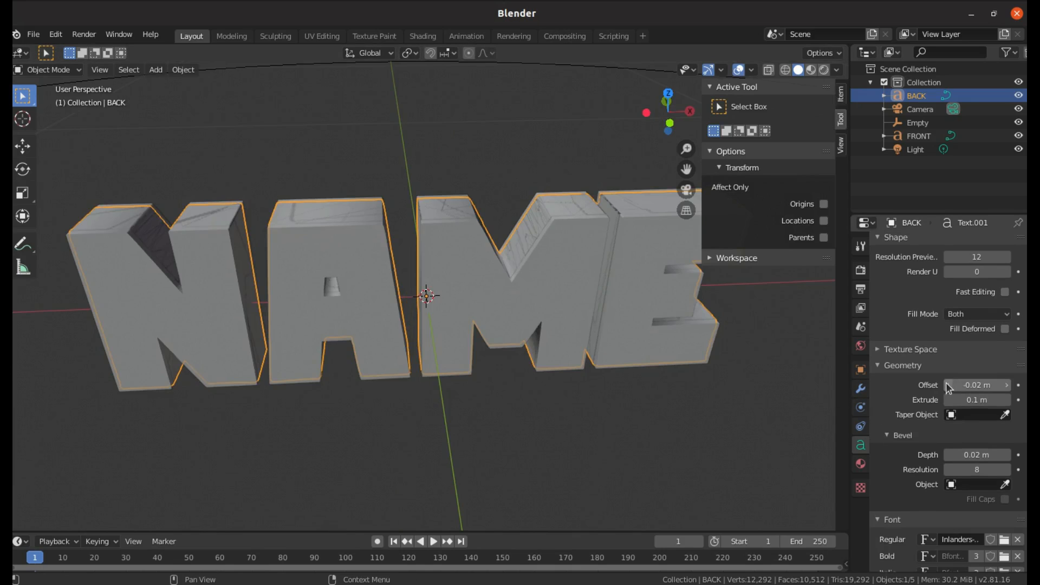
Step: Return the BACK text's offset to -0.01 m, set its extrusion to 0.09 m and clear the selection
{"action": "key", "text": "ctrl+z"}
{"action": "left_click", "coordinate": [947, 400]}
{"action": "left_click", "coordinate": [700, 351]}
{"action": "left_click", "coordinate": [749, 406]}
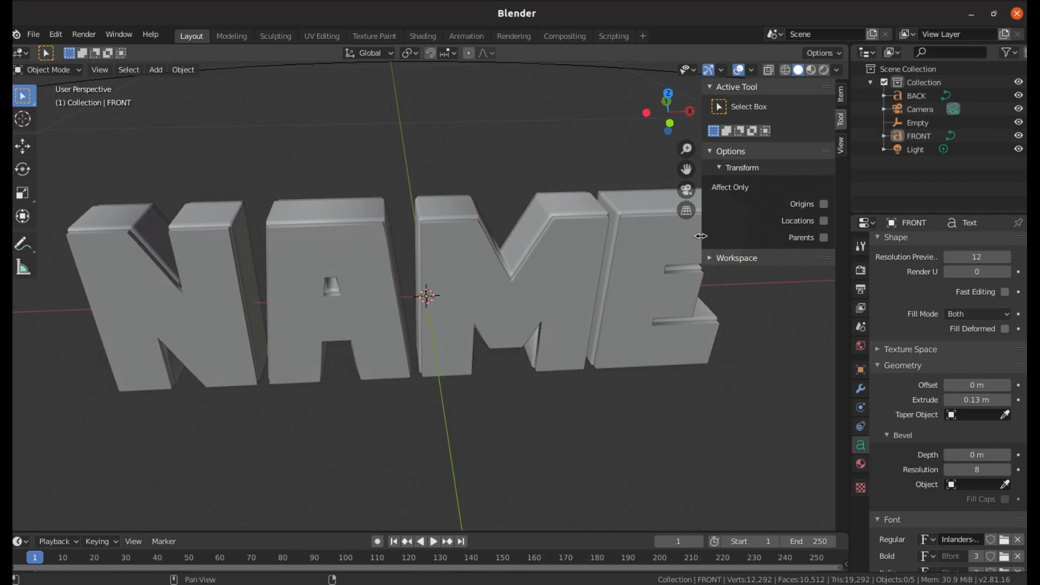
Step: Set the FRONT text's bevel depth to 0.01 m and deselect it
{"action": "left_click_drag", "start_coordinate": [668, 114], "coordinate": [701, 113]}
{"action": "left_click", "coordinate": [916, 136]}
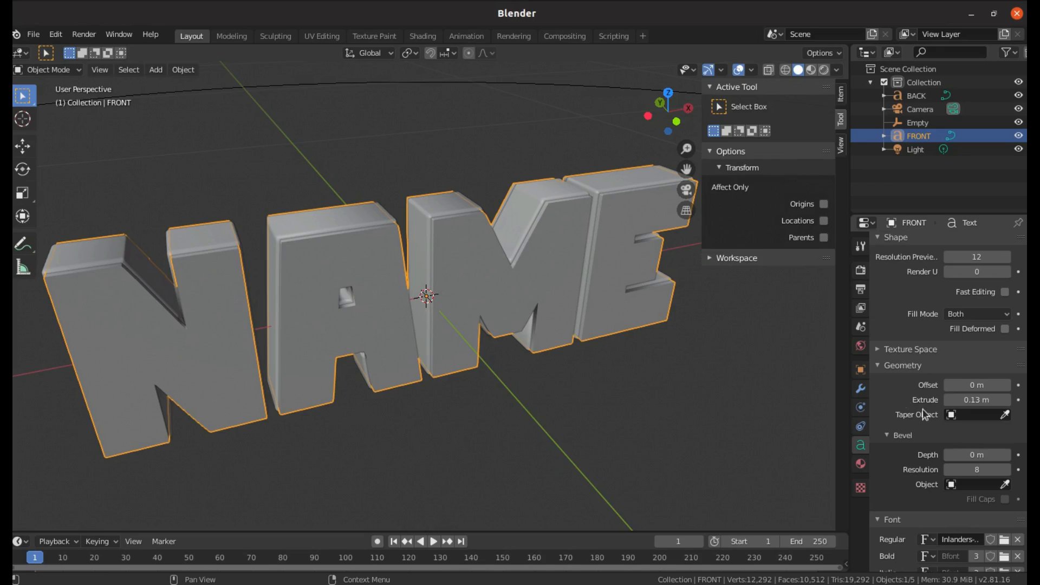
{"action": "left_click", "coordinate": [1006, 455]}
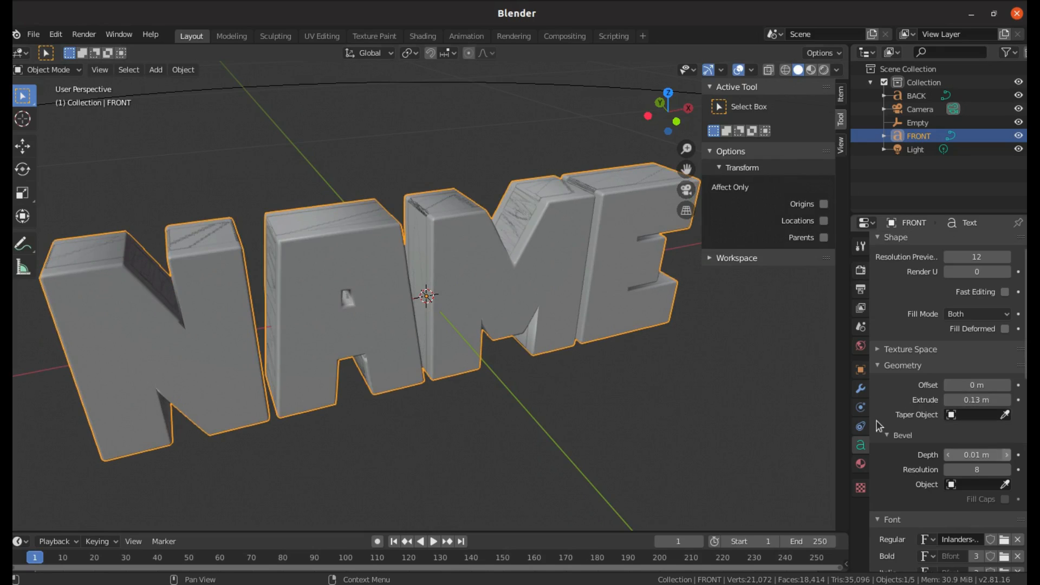
{"action": "left_click_drag", "start_coordinate": [667, 112], "coordinate": [530, 118]}
{"action": "left_click", "coordinate": [615, 194]}
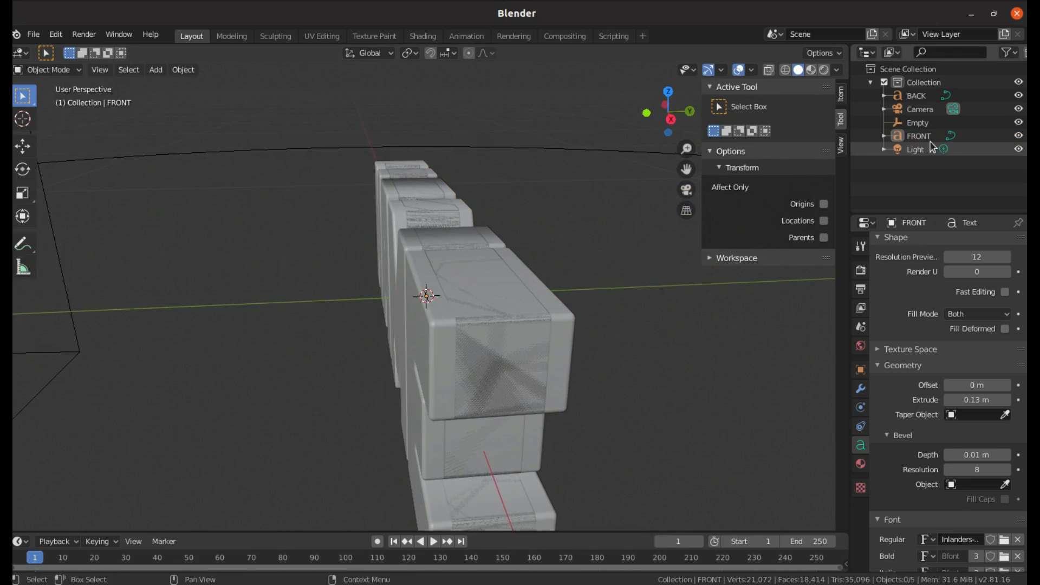
Step: Set the BACK text's extrusion to 0.08 m and clear the selection
{"action": "left_click", "coordinate": [930, 96]}
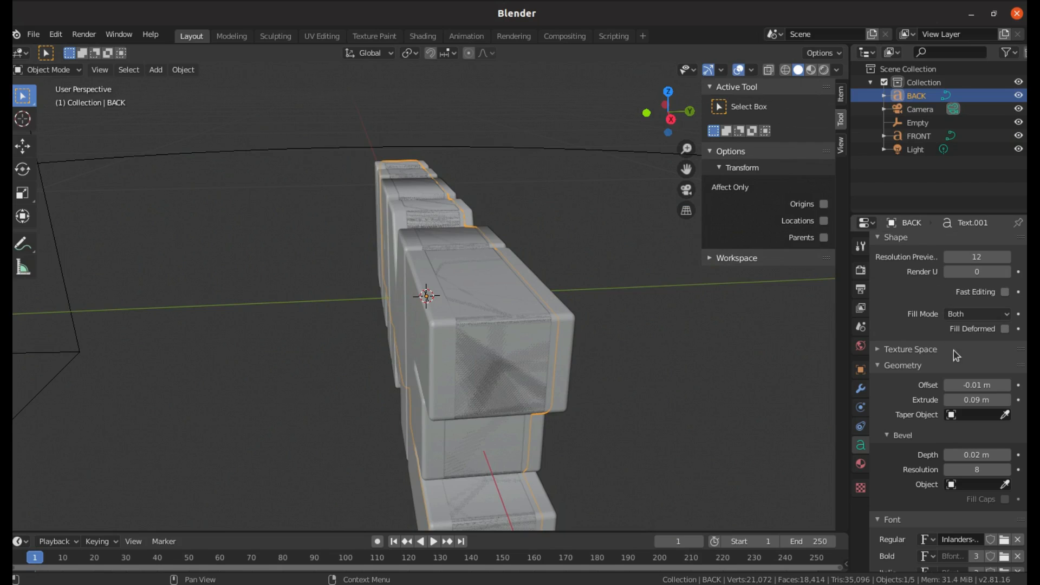
{"action": "left_click", "coordinate": [948, 399]}
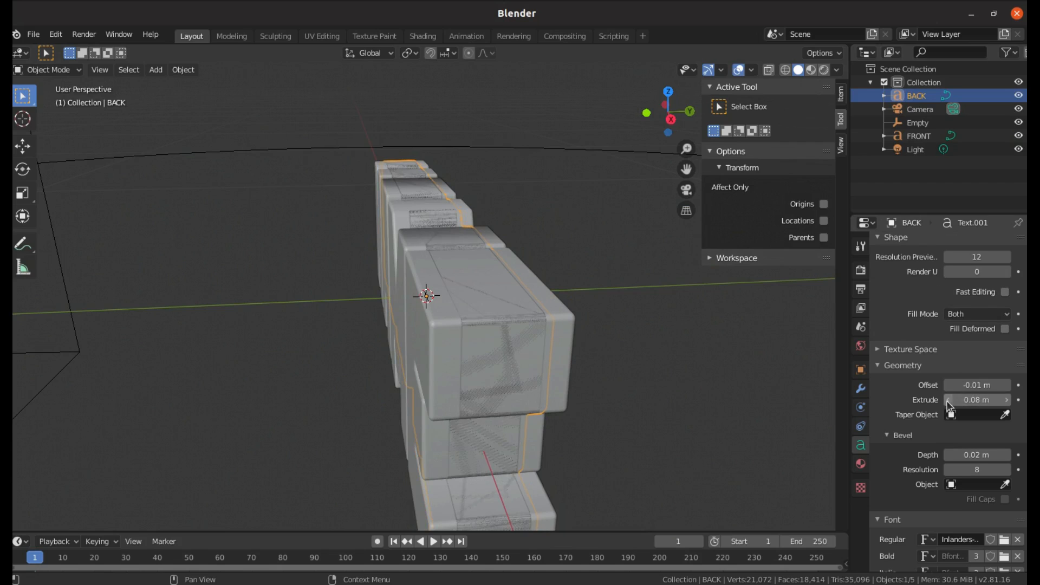
{"action": "left_click", "coordinate": [1005, 400]}
{"action": "left_click", "coordinate": [1005, 400]}
{"action": "left_click", "coordinate": [1005, 400]}
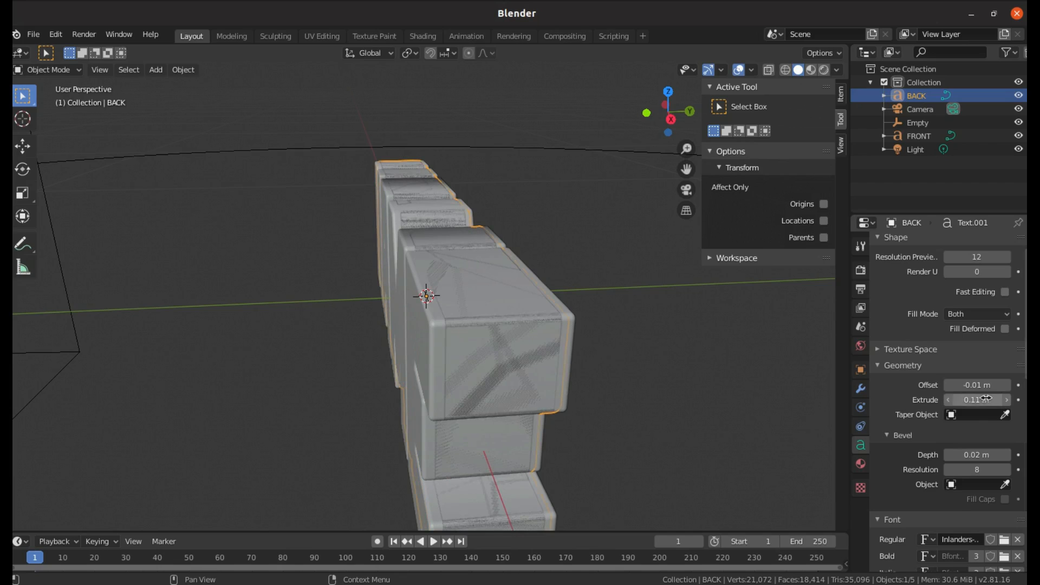
{"action": "left_click", "coordinate": [948, 400]}
{"action": "left_click", "coordinate": [948, 400]}
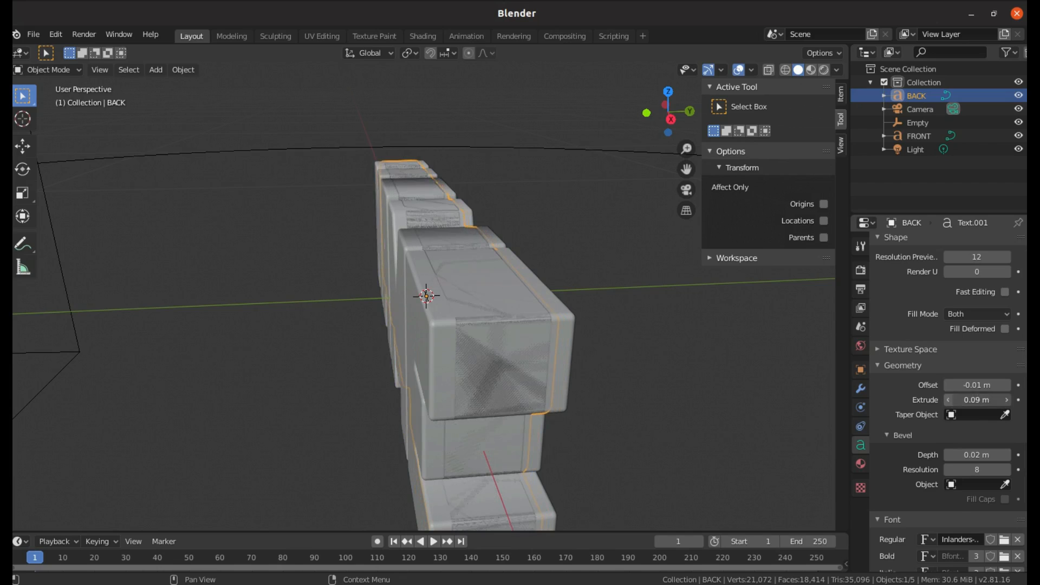
{"action": "left_click", "coordinate": [948, 400]}
{"action": "left_click", "coordinate": [727, 367]}
Step: Set the BACK text's bevel depth to 0.03 m and inspect the border from the front and from above
{"action": "left_click_drag", "start_coordinate": [669, 112], "coordinate": [806, 93]}
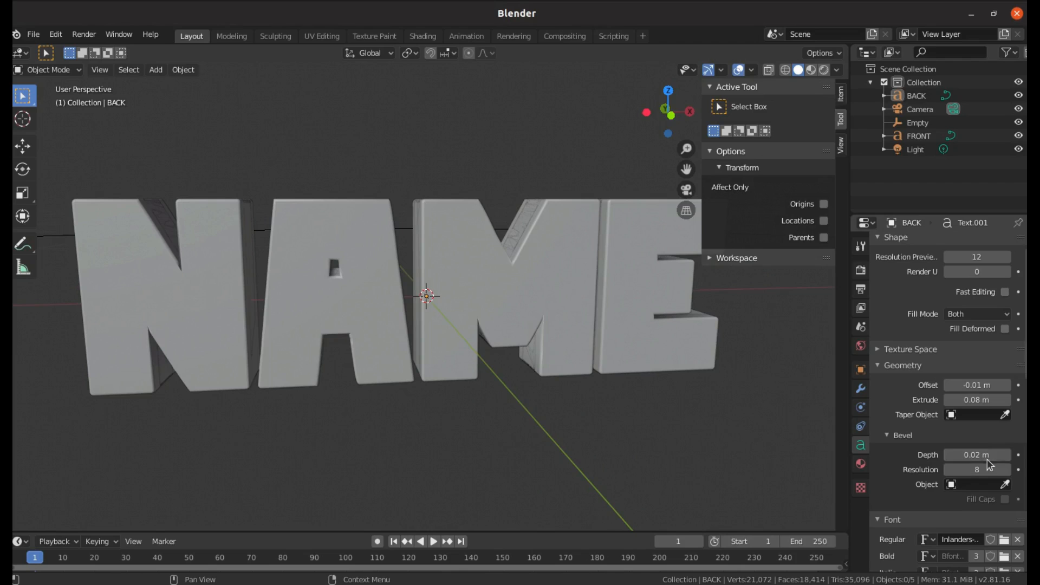
{"action": "left_click", "coordinate": [1007, 455]}
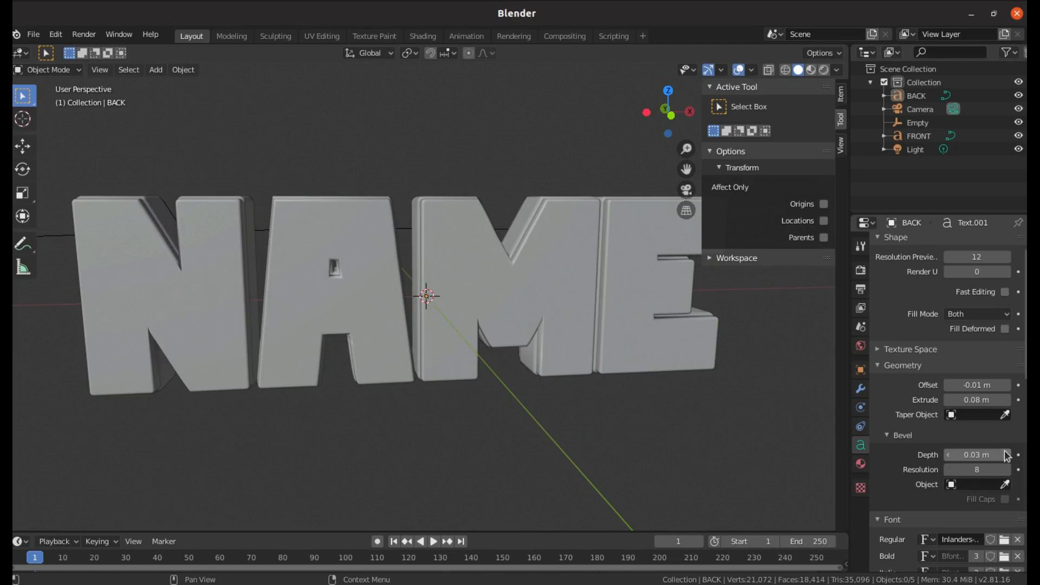
{"action": "left_click_drag", "start_coordinate": [668, 111], "coordinate": [722, 60]}
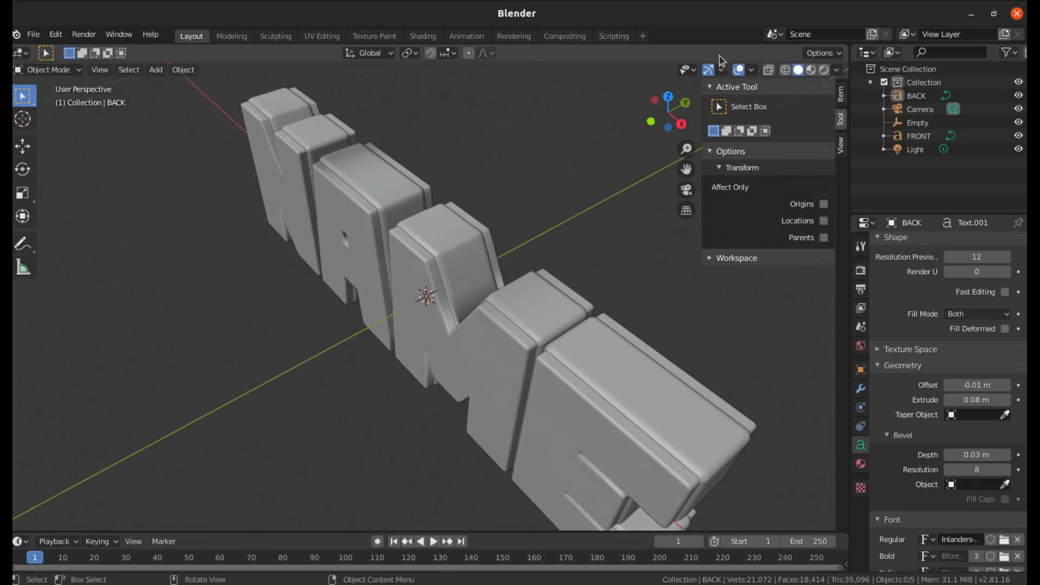
Step: Switch the viewport to rendered shading and view the text, camera and light together
{"action": "left_click", "coordinate": [824, 70]}
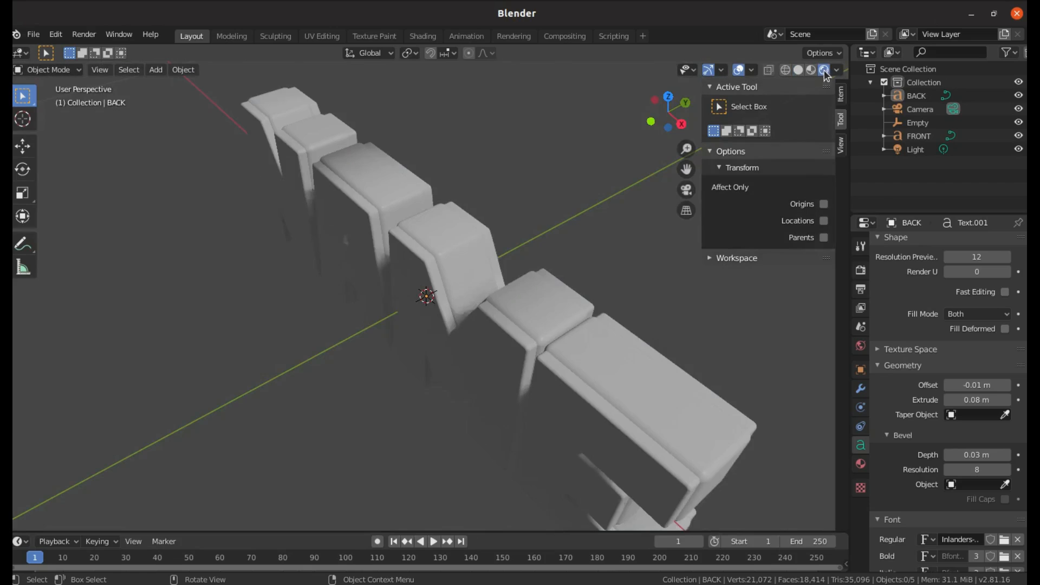
{"action": "left_click_drag", "start_coordinate": [686, 89], "coordinate": [668, 112]}
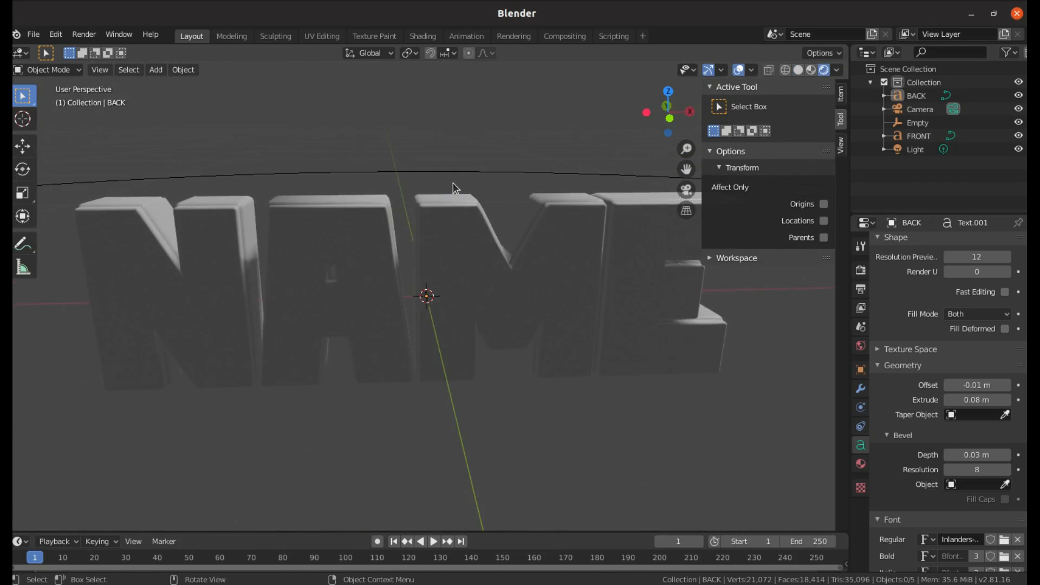
{"action": "scroll", "coordinate": [460, 206], "scroll_direction": "down", "scroll_amount": 7}
{"action": "scroll", "coordinate": [485, 199], "scroll_direction": "down", "scroll_amount": 5}
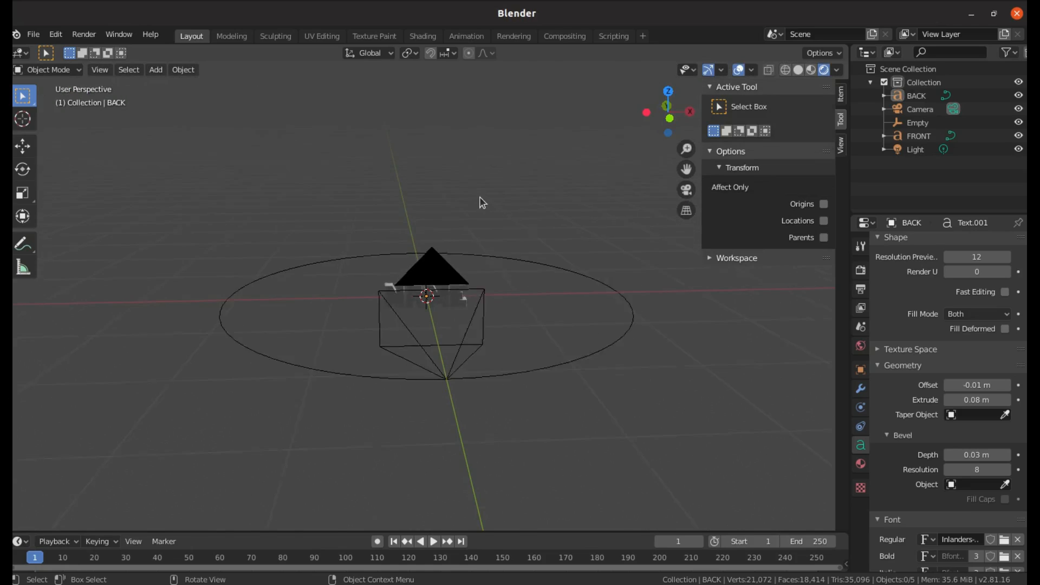
{"action": "scroll", "coordinate": [479, 194], "scroll_direction": "up", "scroll_amount": 2}
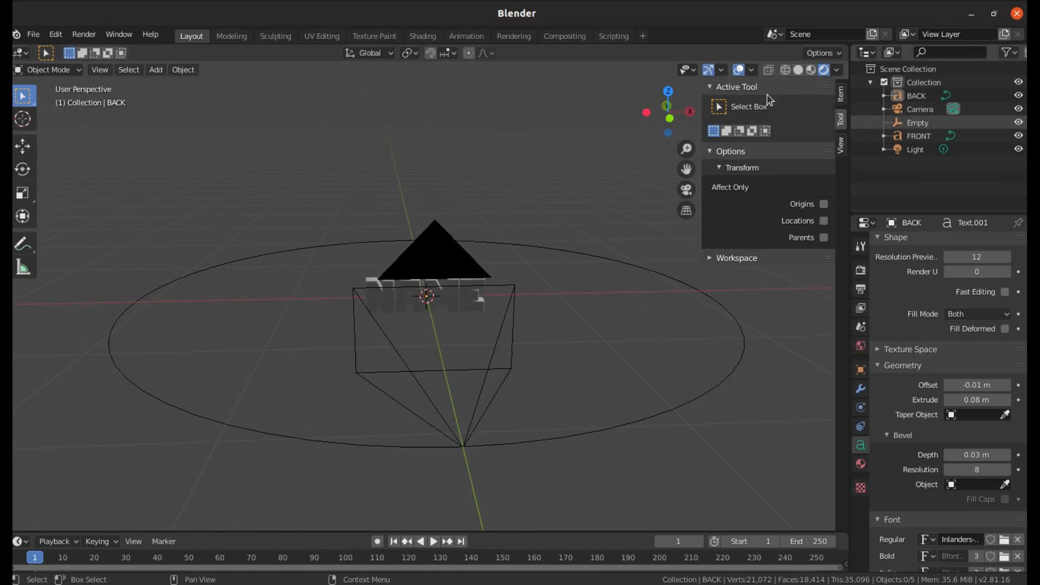
{"action": "scroll", "coordinate": [490, 202], "scroll_direction": "down", "scroll_amount": 8}
{"action": "left_click_drag", "start_coordinate": [668, 111], "coordinate": [806, 105]}
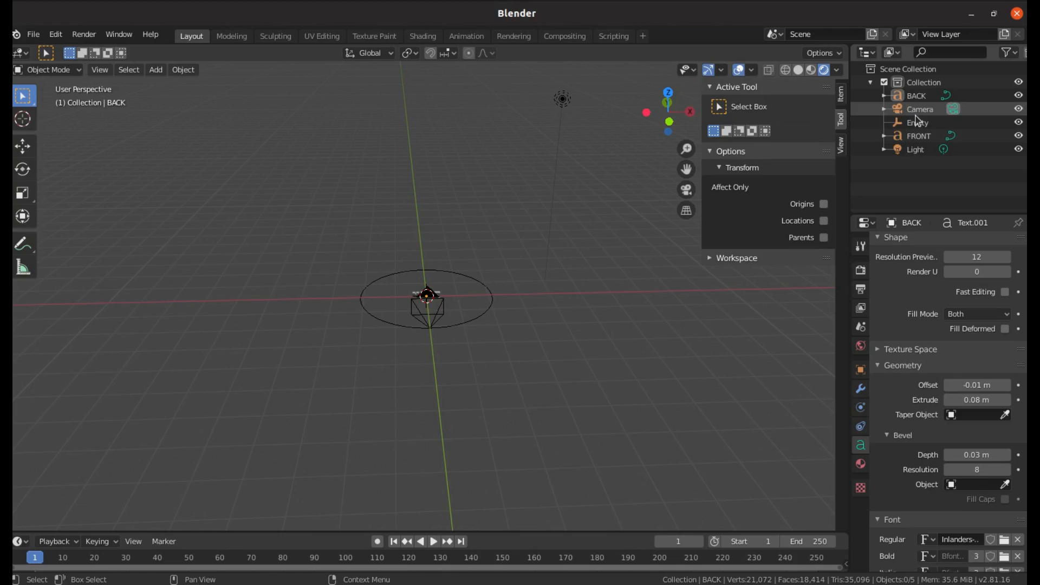
Step: Move the point light along Y to the camera's side of the text, and about 3.8 m along negative X
{"action": "left_click", "coordinate": [916, 148]}
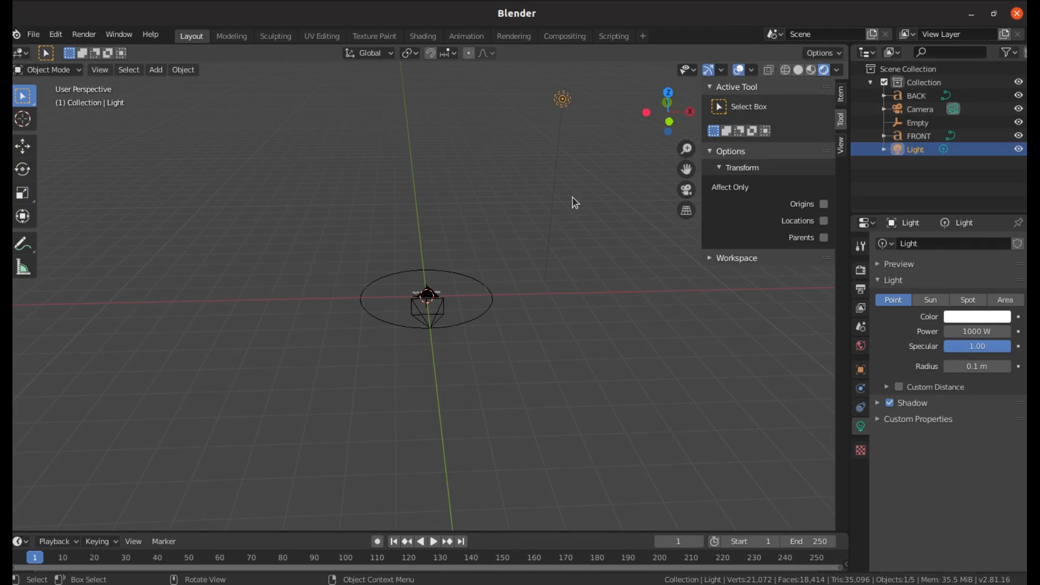
{"action": "left_click_drag", "start_coordinate": [649, 118], "coordinate": [562, 134]}
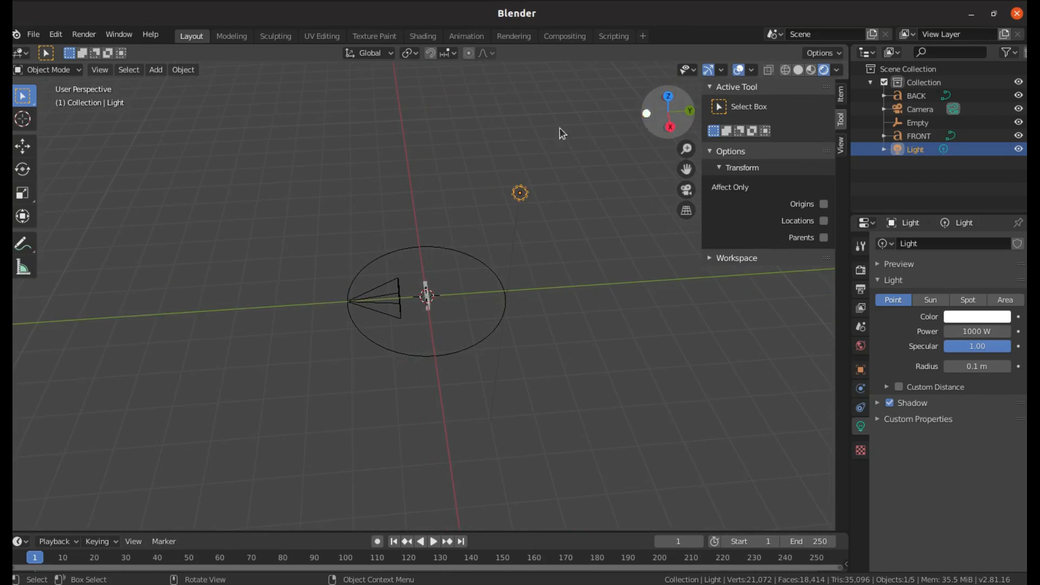
{"action": "left_click", "coordinate": [23, 146]}
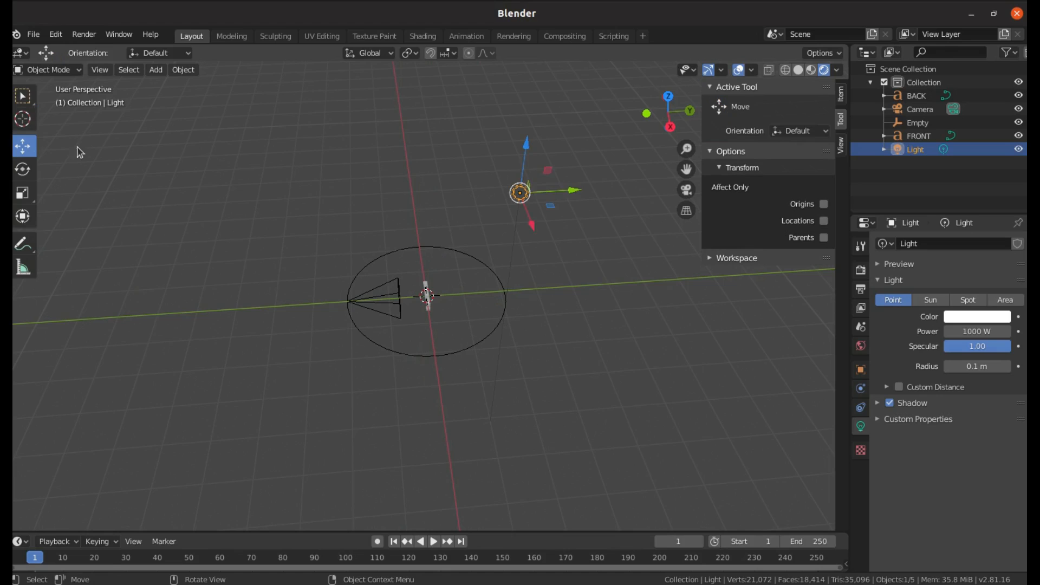
{"action": "left_click_drag", "start_coordinate": [566, 196], "coordinate": [386, 200]}
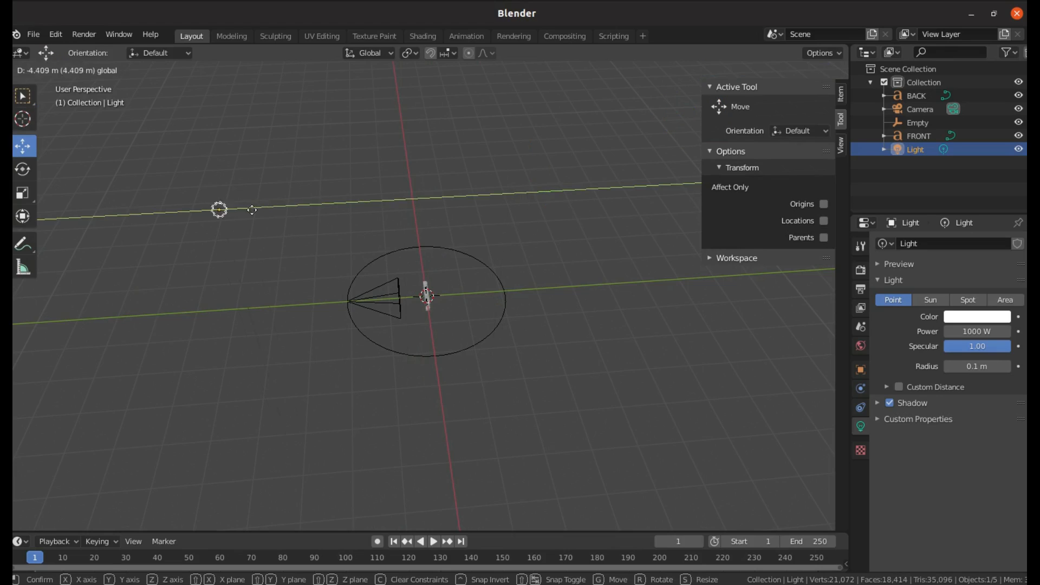
{"action": "left_click_drag", "start_coordinate": [253, 211], "coordinate": [241, 210]}
{"action": "left_click_drag", "start_coordinate": [668, 111], "coordinate": [694, 109]}
{"action": "left_click_drag", "start_coordinate": [670, 243], "coordinate": [634, 248]}
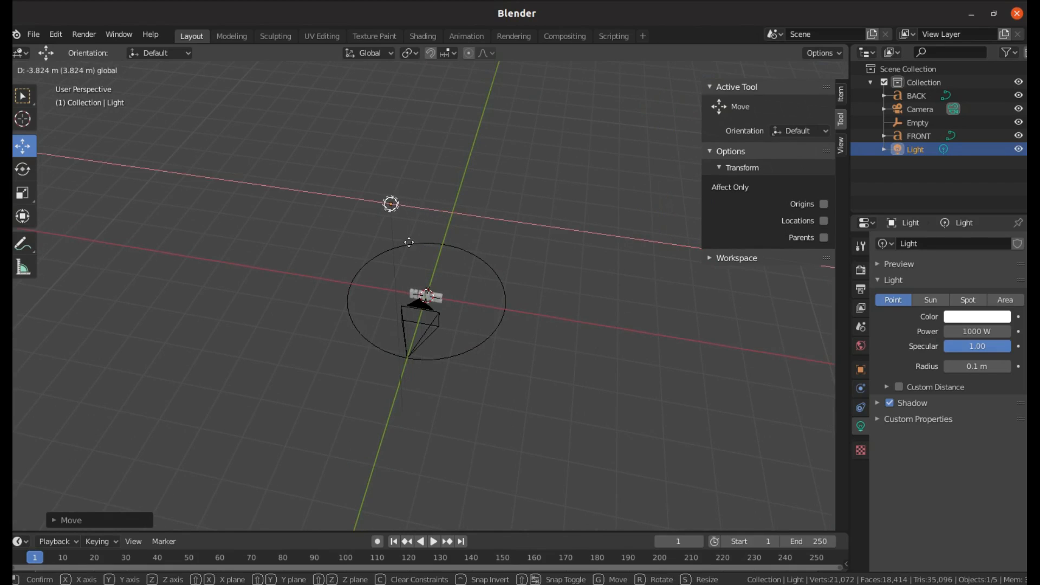
{"action": "left_click_drag", "start_coordinate": [409, 242], "coordinate": [409, 242]}
Step: Check the text's lighting through the camera and clear the selection
{"action": "left_click", "coordinate": [492, 331]}
{"action": "key", "text": "KP_0"}
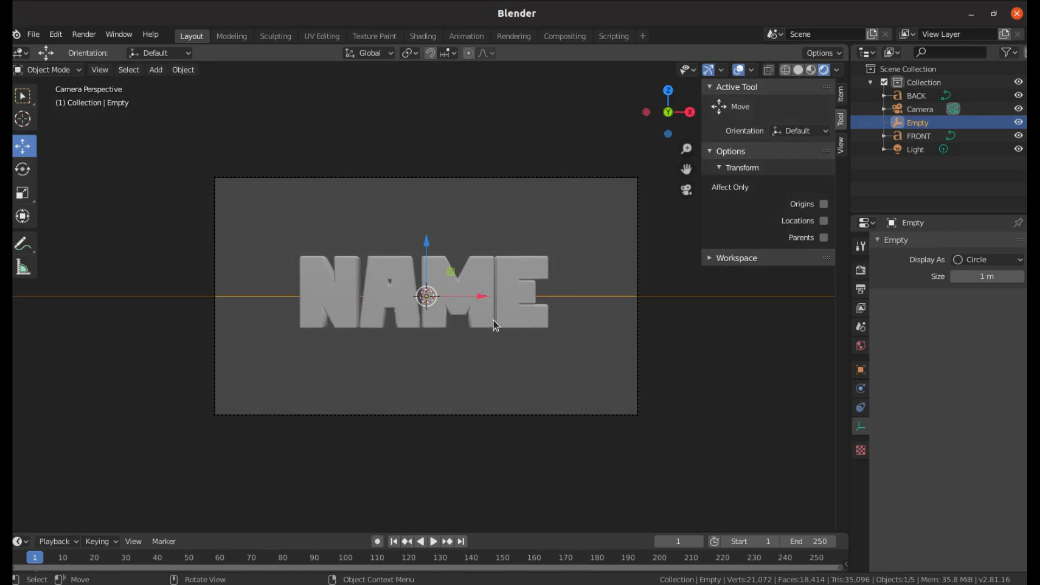
{"action": "scroll", "coordinate": [504, 382], "scroll_direction": "up", "scroll_amount": 1}
{"action": "left_click", "coordinate": [649, 326]}
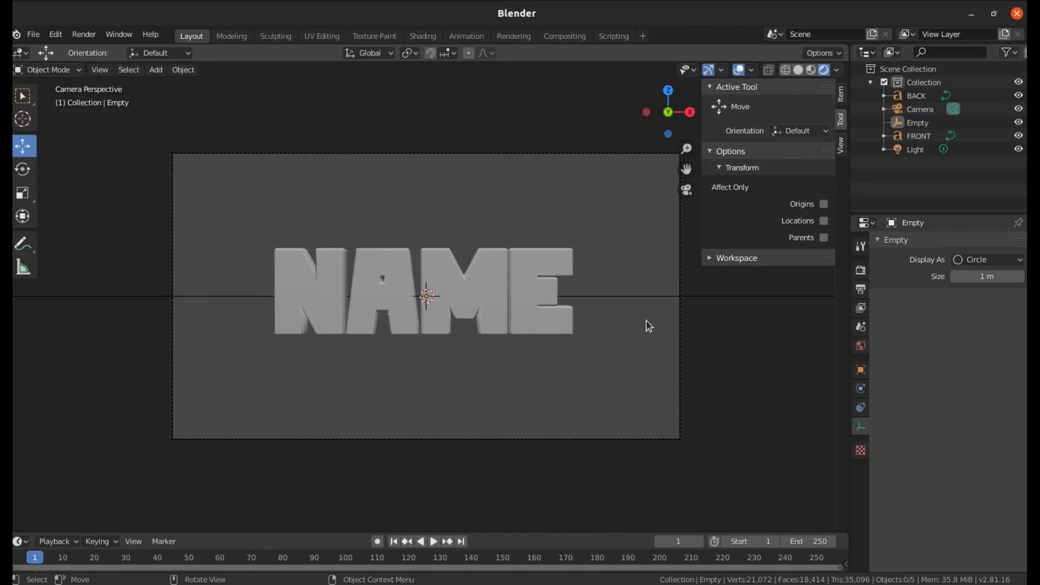
{"action": "scroll", "coordinate": [533, 230], "scroll_direction": "up", "scroll_amount": 1}
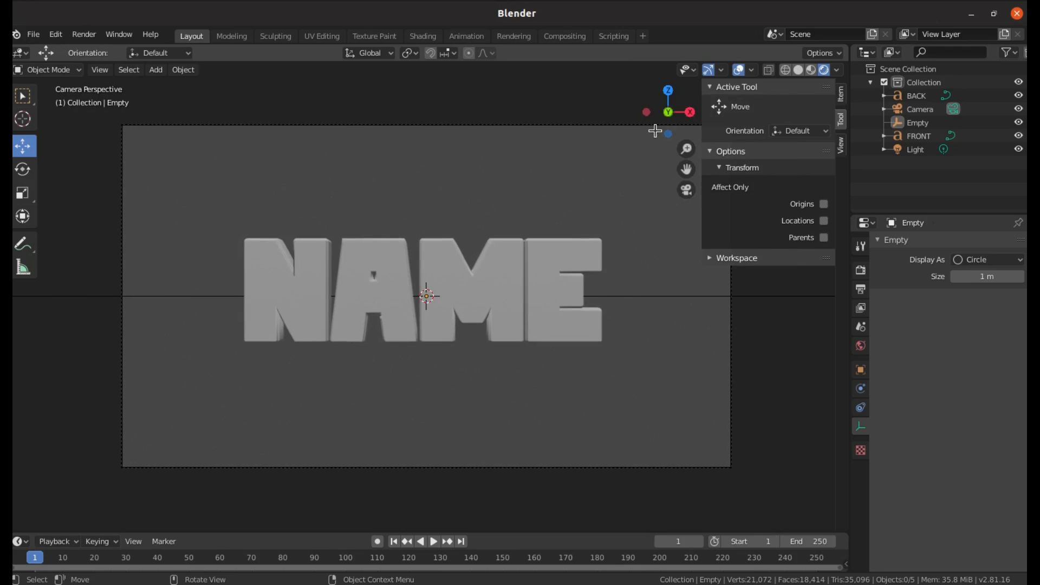
Step: Select the point light beside the camera and rotate it in the right orthographic view
{"action": "left_click_drag", "start_coordinate": [656, 130], "coordinate": [603, 169]}
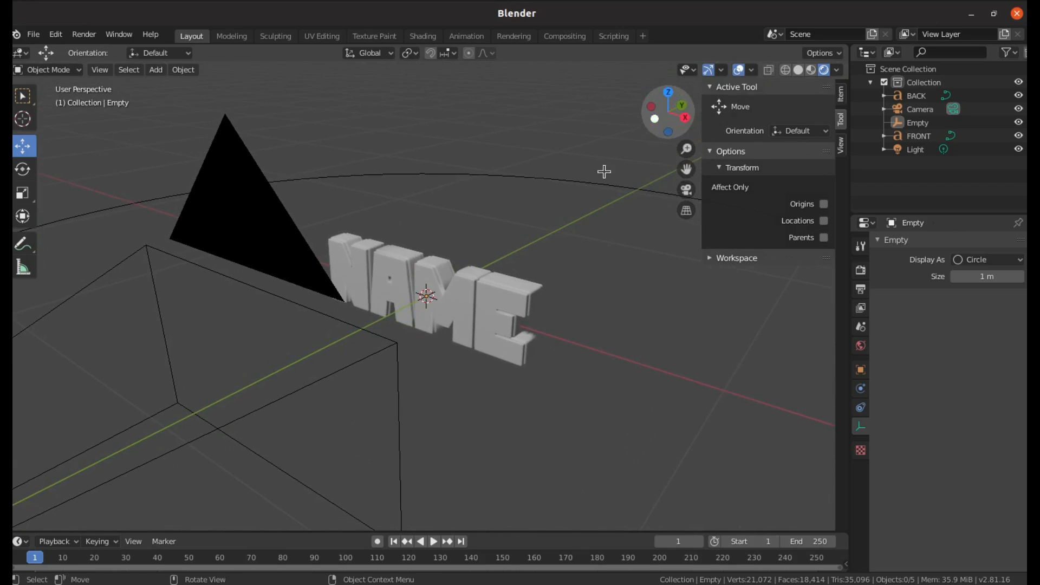
{"action": "scroll", "coordinate": [552, 252], "scroll_direction": "down", "scroll_amount": 3}
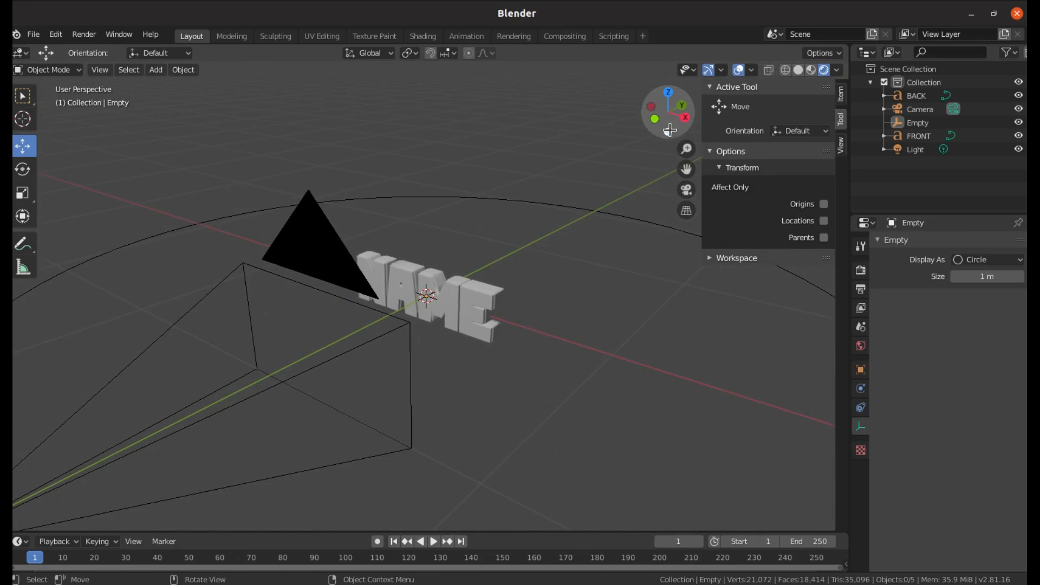
{"action": "scroll", "coordinate": [597, 183], "scroll_direction": "down", "scroll_amount": 3}
{"action": "left_click_drag", "start_coordinate": [669, 114], "coordinate": [531, 128]}
{"action": "scroll", "coordinate": [434, 219], "scroll_direction": "down", "scroll_amount": 2}
{"action": "scroll", "coordinate": [413, 246], "scroll_direction": "up", "scroll_amount": 4}
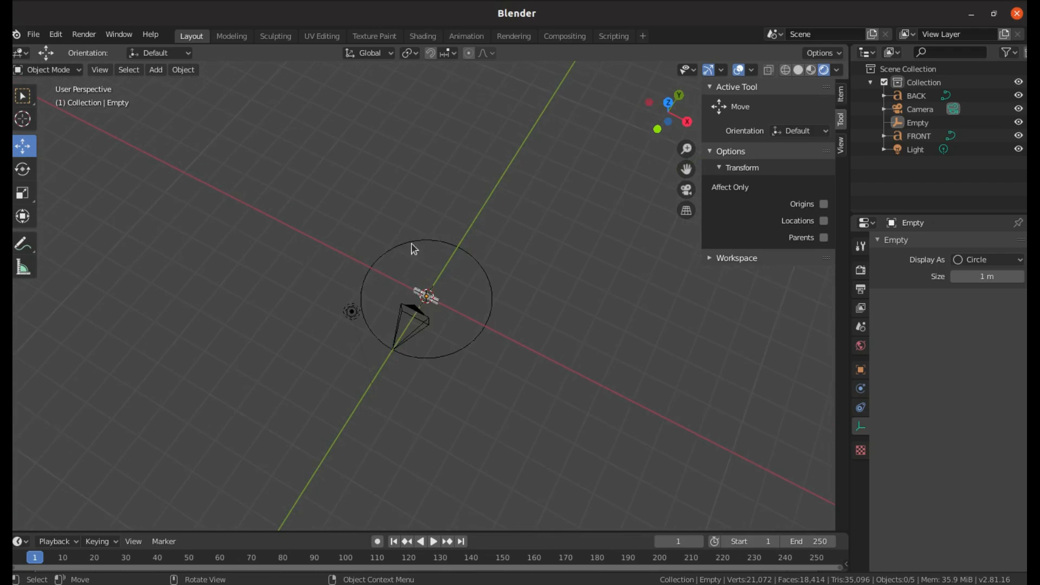
{"action": "left_click", "coordinate": [280, 320]}
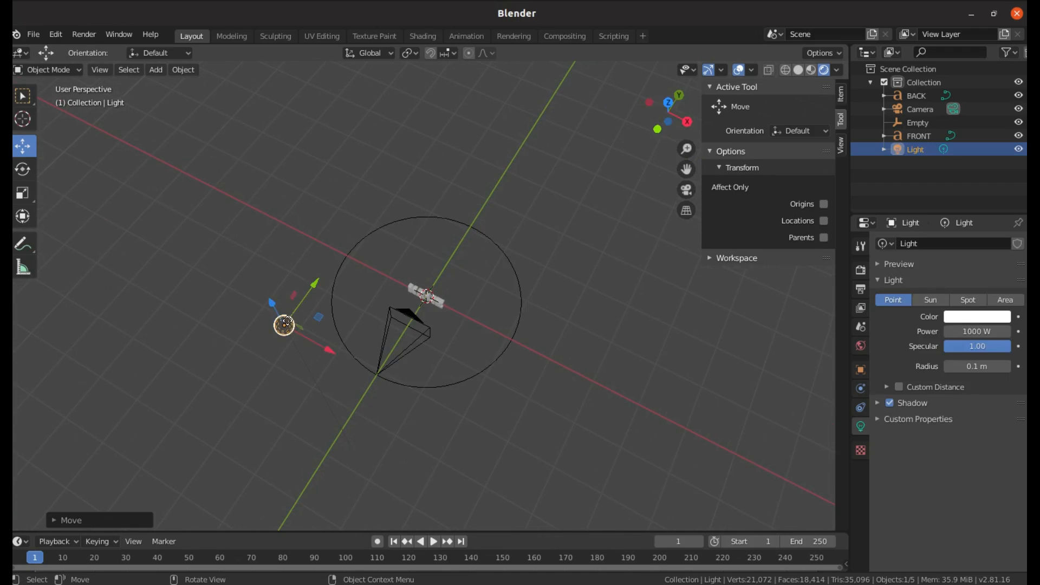
{"action": "left_click", "coordinate": [23, 170]}
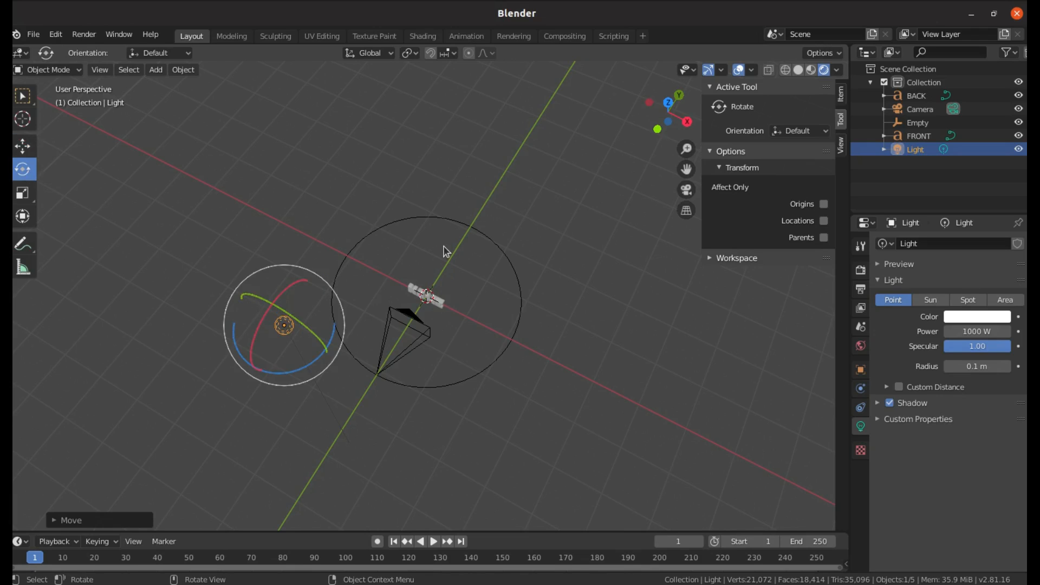
{"action": "left_click", "coordinate": [687, 121]}
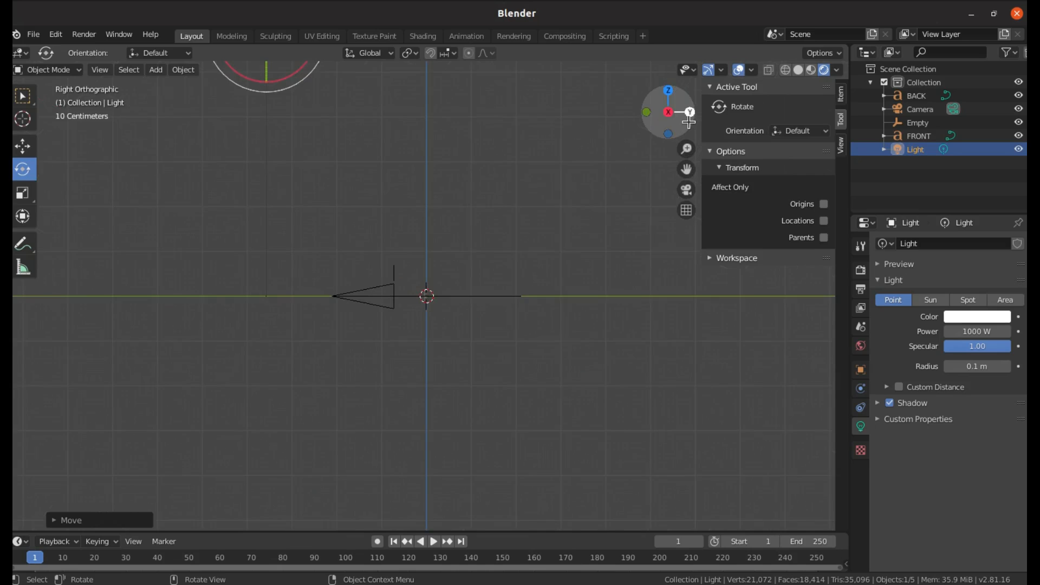
{"action": "left_click_drag", "start_coordinate": [687, 168], "coordinate": [674, 354]}
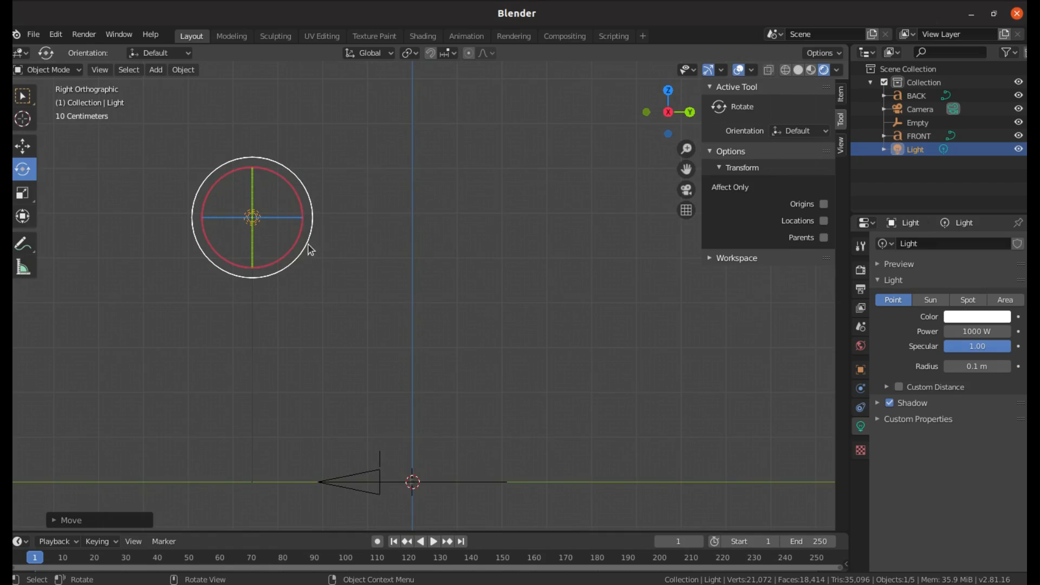
{"action": "left_click_drag", "start_coordinate": [314, 245], "coordinate": [312, 243]}
{"action": "left_click_drag", "start_coordinate": [318, 206], "coordinate": [318, 206]}
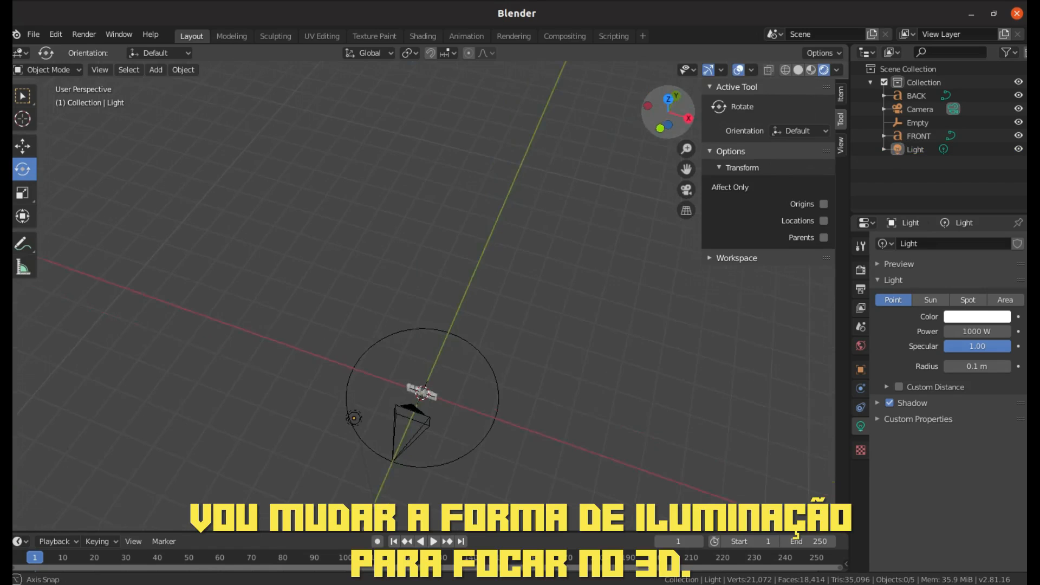
Step: Select the point light again and rotate it around its X axis
{"action": "left_click_drag", "start_coordinate": [668, 112], "coordinate": [708, 113]}
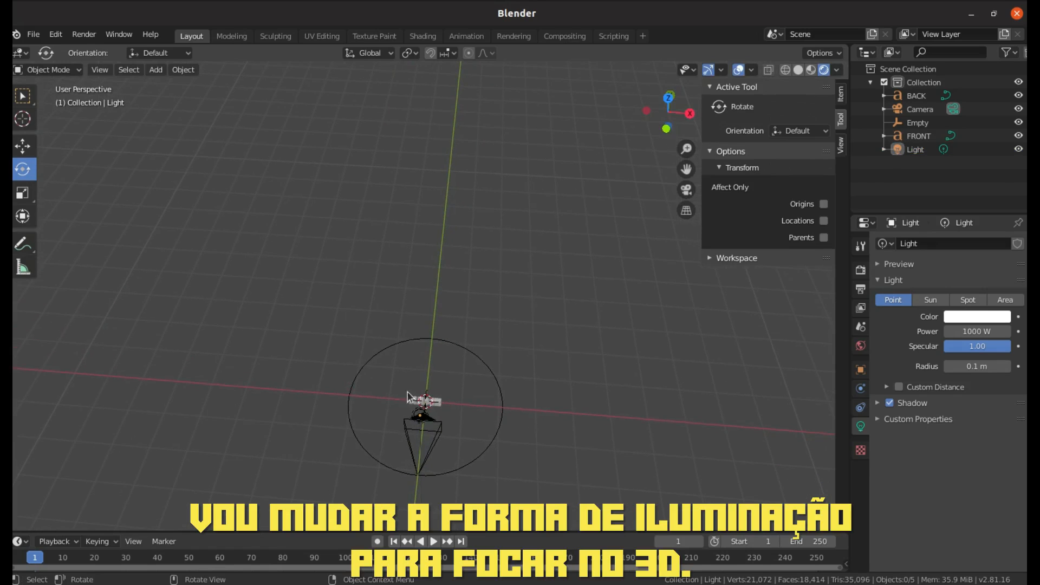
{"action": "left_click", "coordinate": [426, 415]}
{"action": "left_click_drag", "start_coordinate": [425, 401], "coordinate": [416, 449]}
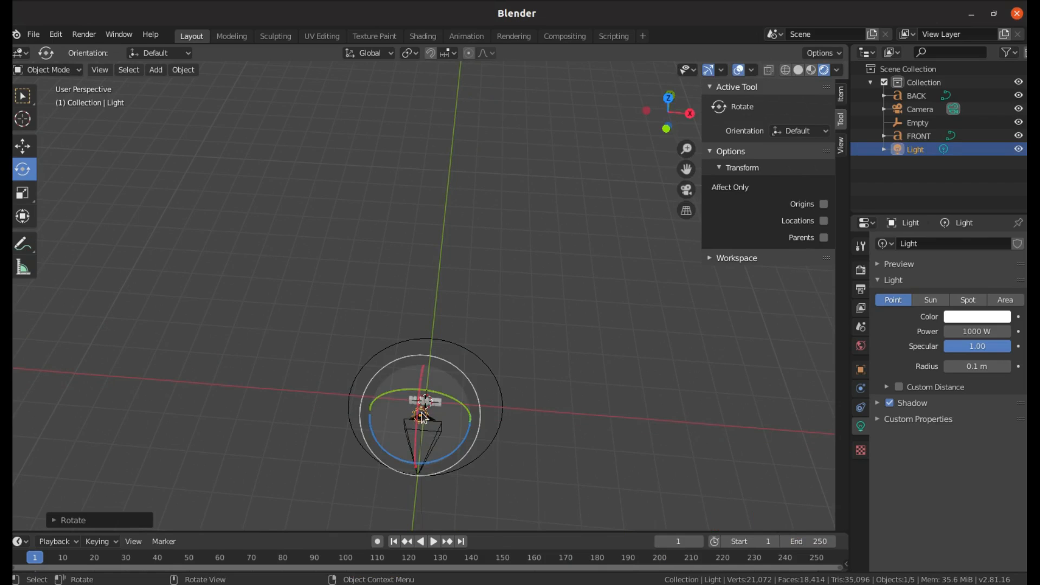
Step: Change the light's type to Sun and rotate it about 220° around X, aiming its beam towards the text
{"action": "left_click", "coordinate": [945, 303]}
{"action": "left_click_drag", "start_coordinate": [458, 402], "coordinate": [427, 401]}
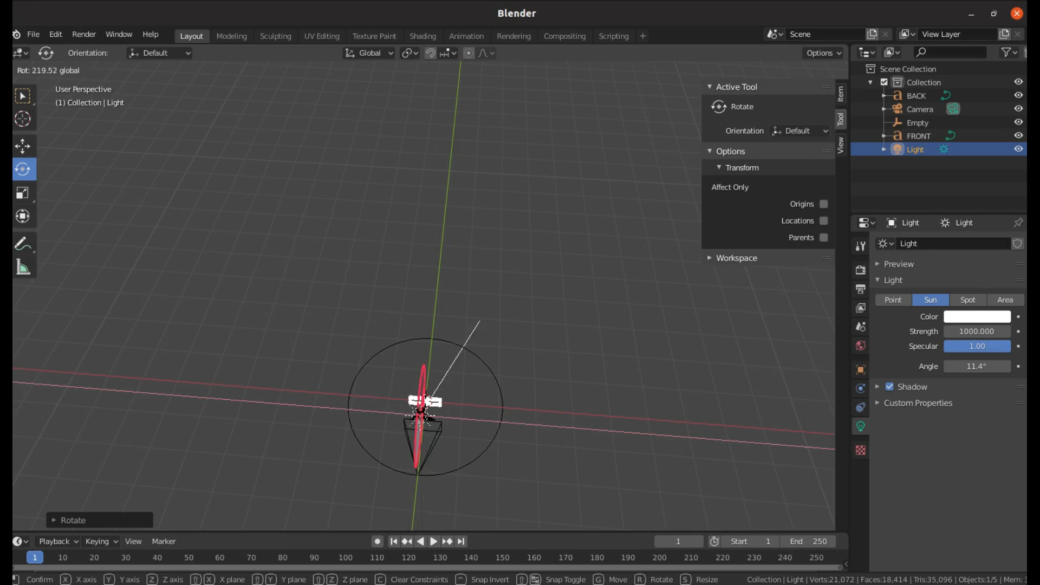
{"action": "left_click_drag", "start_coordinate": [427, 401], "coordinate": [427, 402]}
{"action": "left_click_drag", "start_coordinate": [661, 126], "coordinate": [593, 104]}
{"action": "left_click_drag", "start_coordinate": [282, 316], "coordinate": [302, 305]}
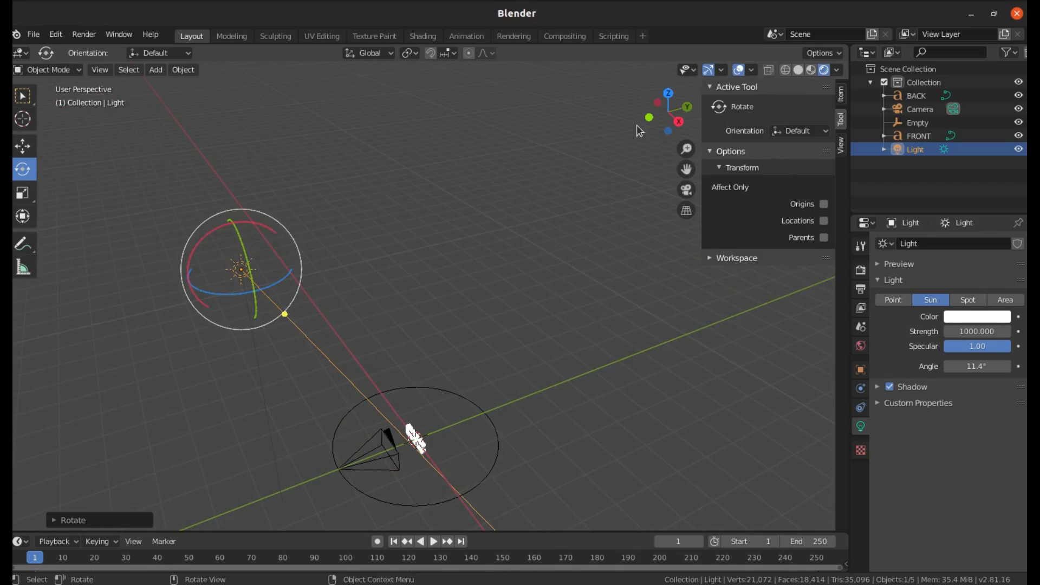
Step: In the top view, rotate the sun light nearly parallel to the Y axis and move it along X in line with the camera
{"action": "left_click", "coordinate": [666, 93]}
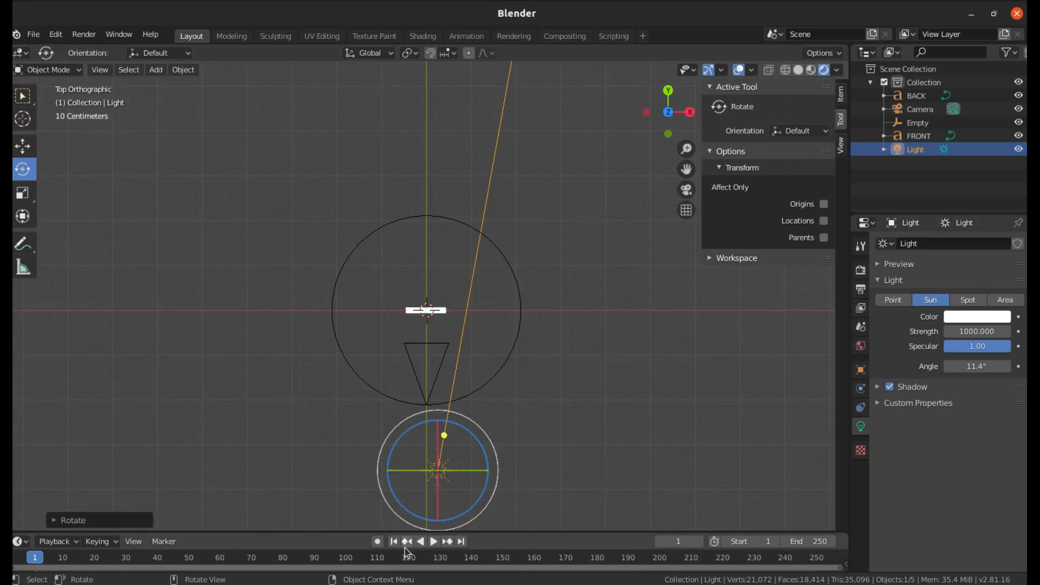
{"action": "left_click_drag", "start_coordinate": [413, 530], "coordinate": [422, 71]}
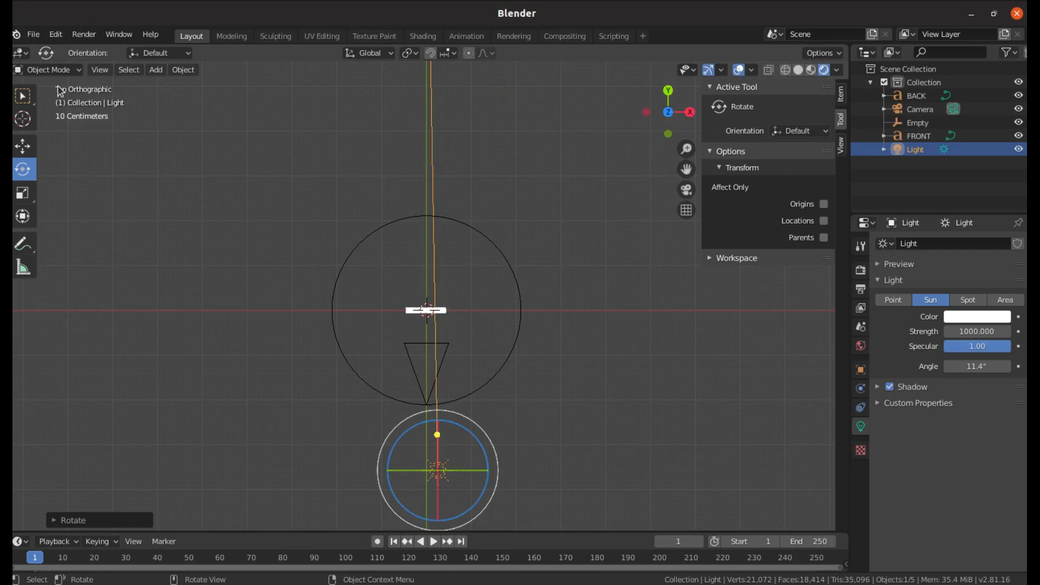
{"action": "left_click", "coordinate": [28, 150]}
{"action": "left_click_drag", "start_coordinate": [482, 474], "coordinate": [470, 474]}
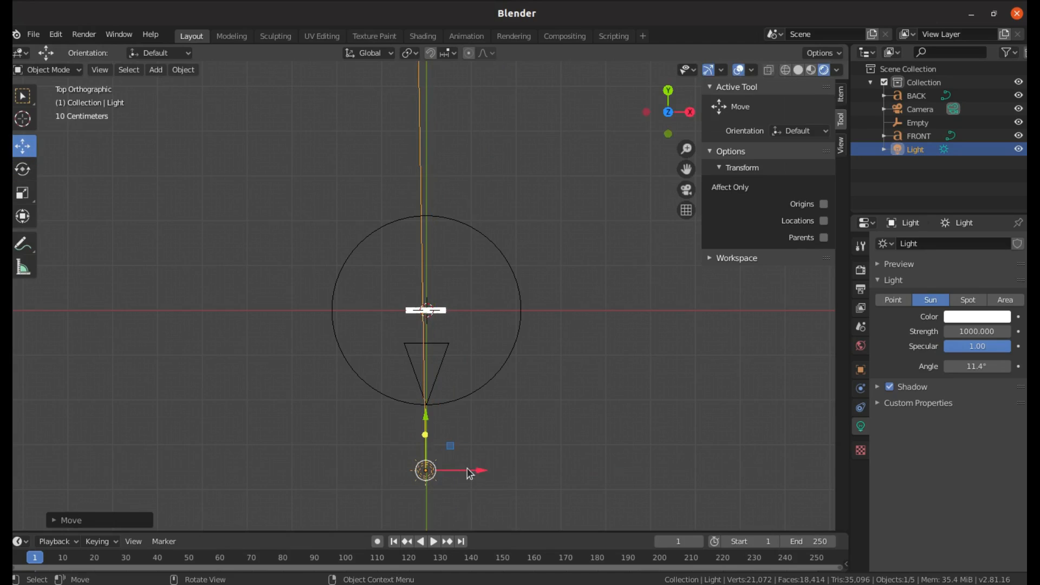
Step: Rotate the sun light slightly in the top view to line its beam up with the Y axis
{"action": "left_click", "coordinate": [23, 170]}
{"action": "left_click_drag", "start_coordinate": [463, 426], "coordinate": [462, 421]}
{"action": "left_click", "coordinate": [544, 354]}
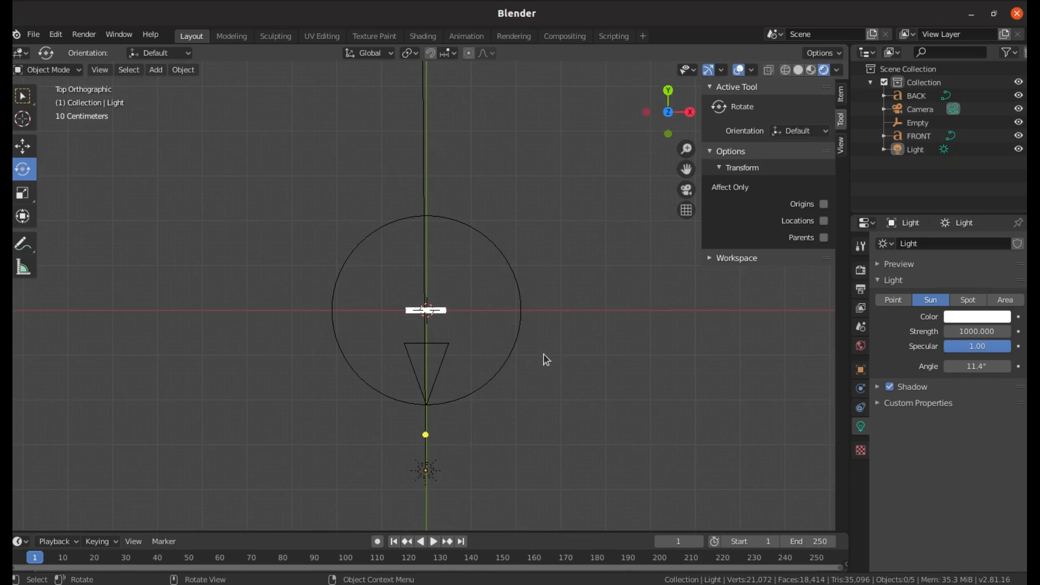
Step: Lower the sun light's strength to 1.710 while looking through the camera
{"action": "key", "text": "KP_0"}
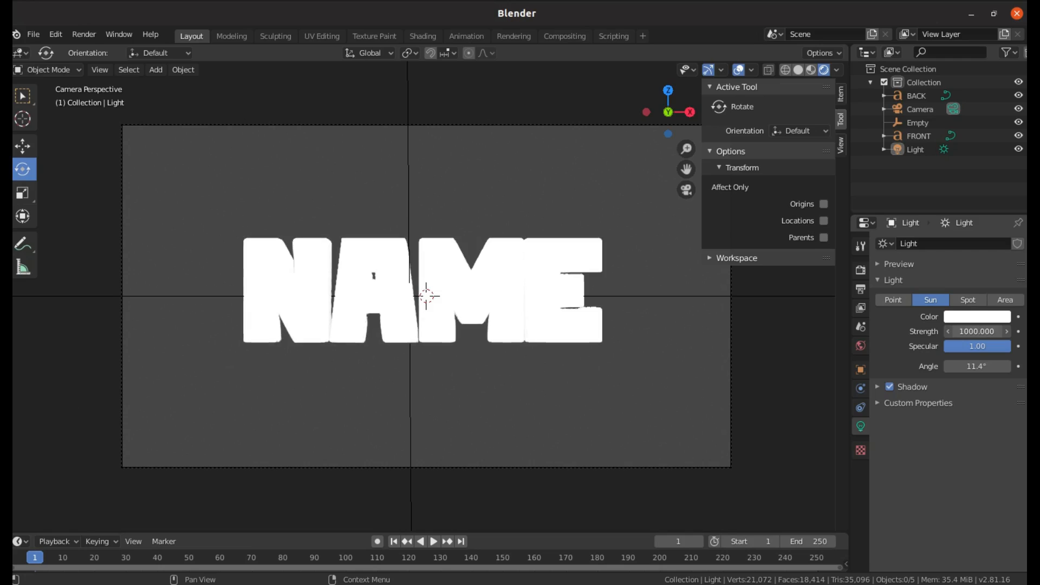
{"action": "left_click_drag", "start_coordinate": [977, 332], "coordinate": [988, 329]}
{"action": "key", "text": "Return"}
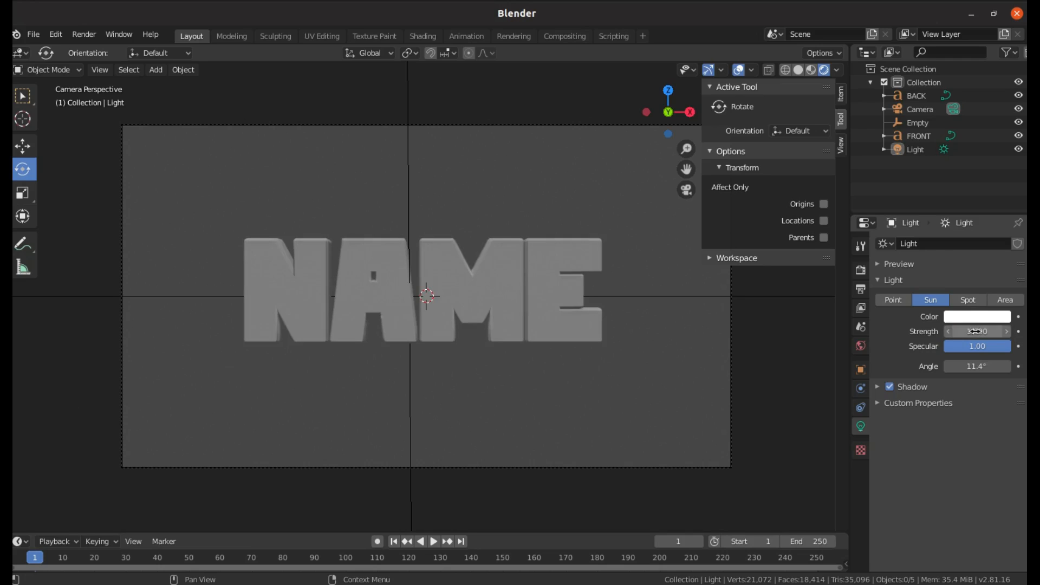
{"action": "left_click_drag", "start_coordinate": [977, 331], "coordinate": [991, 332]}
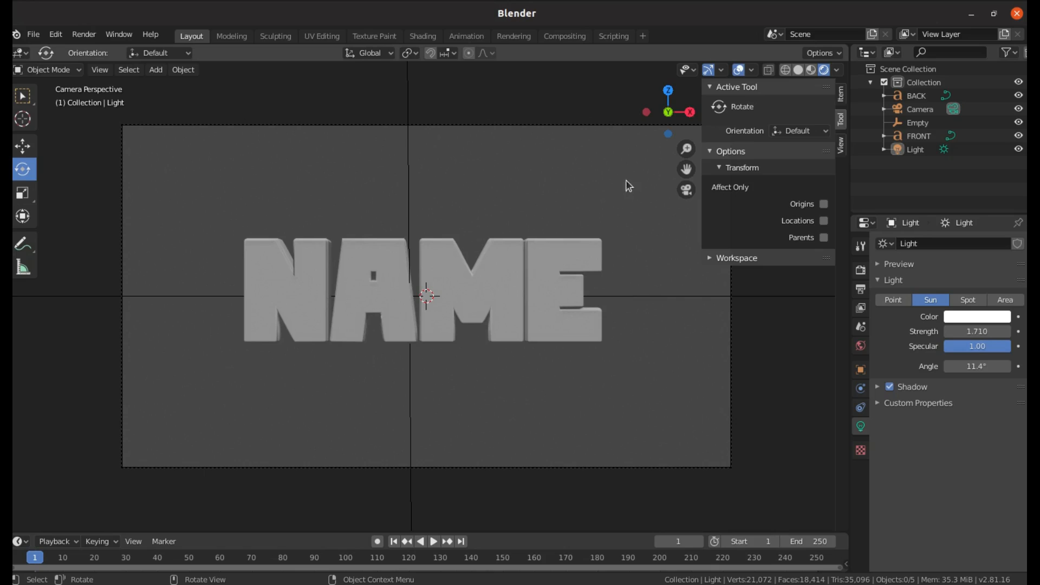
Step: Select the BACK text object and add a new material to it
{"action": "left_click_drag", "start_coordinate": [668, 109], "coordinate": [639, 152]}
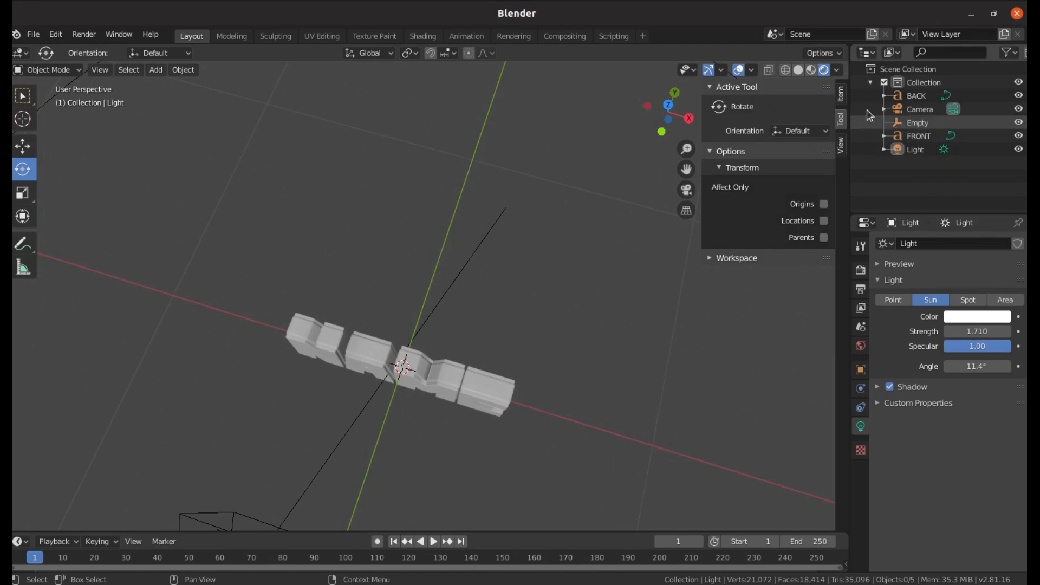
{"action": "left_click", "coordinate": [914, 96]}
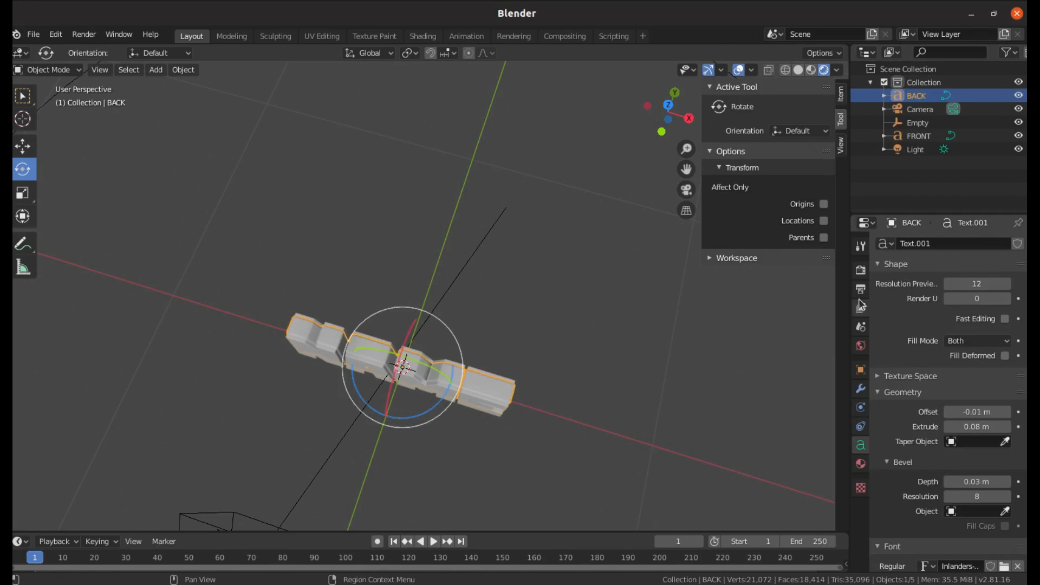
{"action": "left_click", "coordinate": [22, 96]}
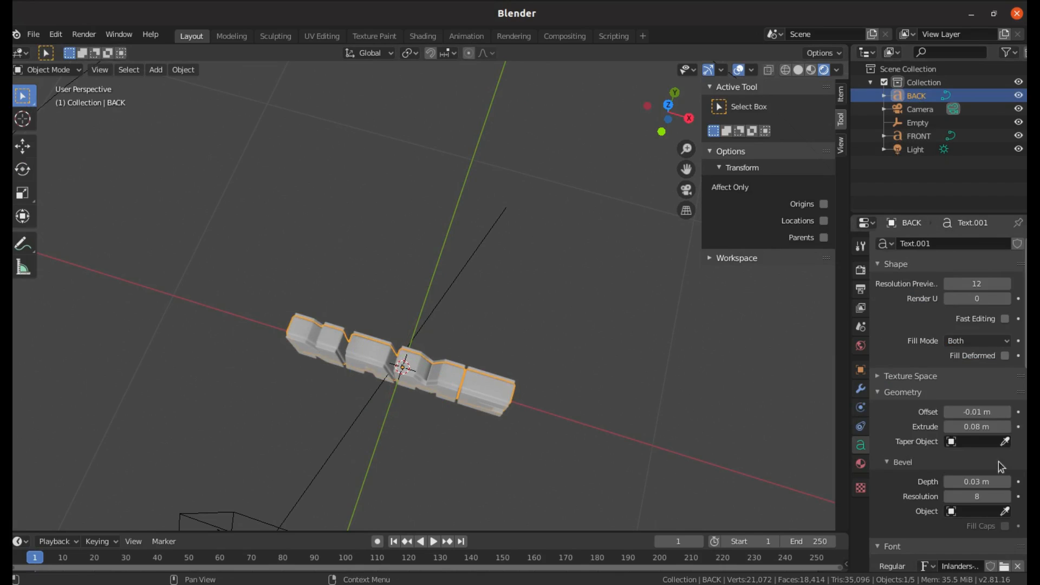
{"action": "left_click", "coordinate": [861, 389]}
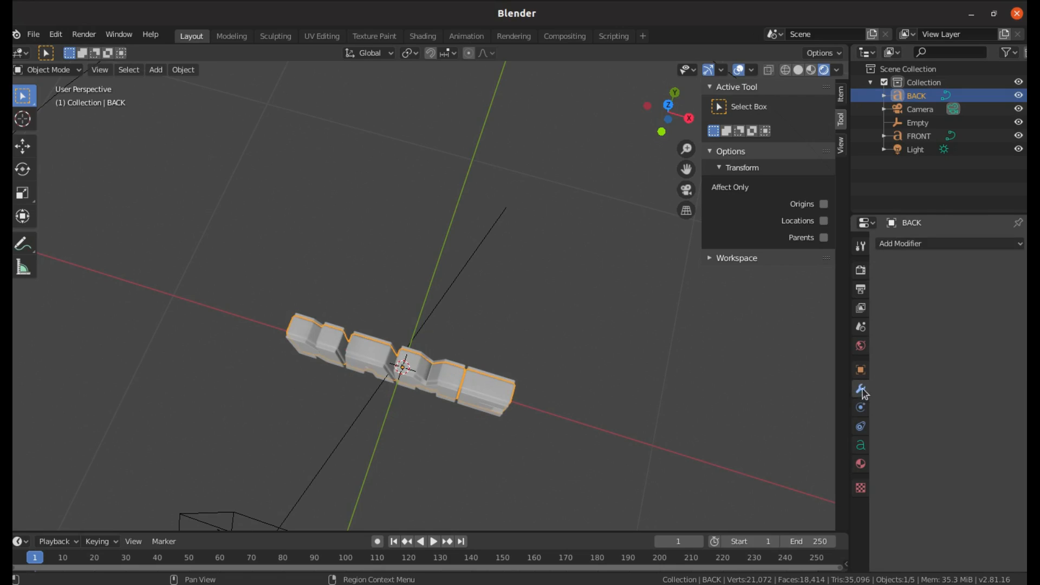
{"action": "left_click", "coordinate": [861, 370]}
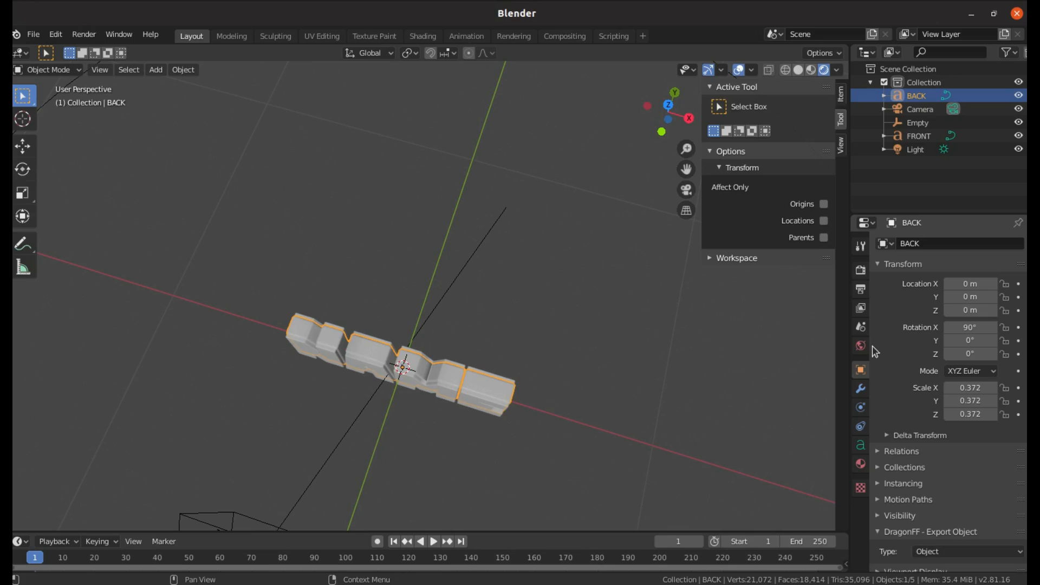
{"action": "left_click", "coordinate": [862, 348]}
{"action": "left_click", "coordinate": [861, 462]}
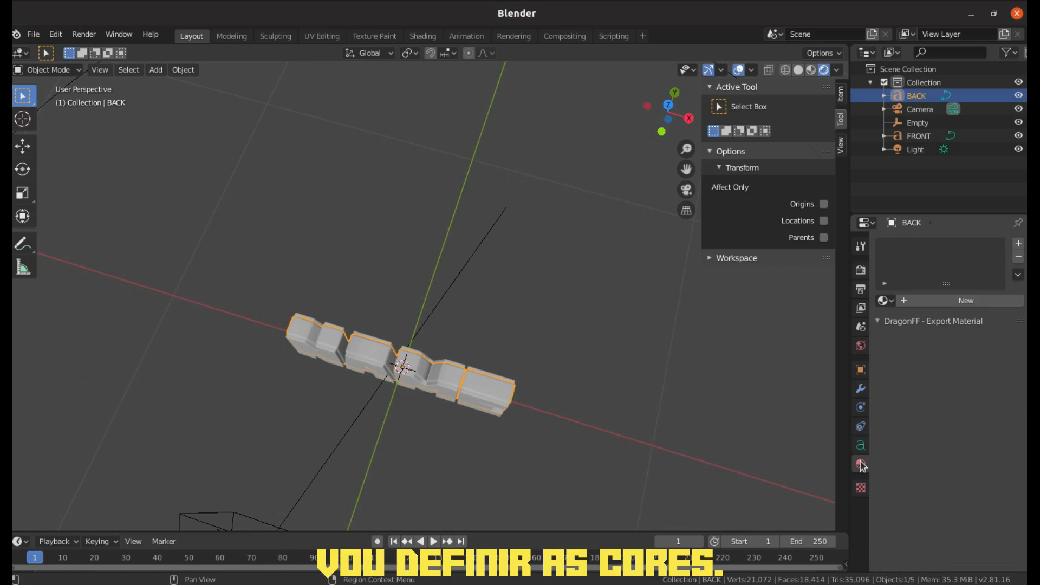
{"action": "left_click", "coordinate": [931, 300]}
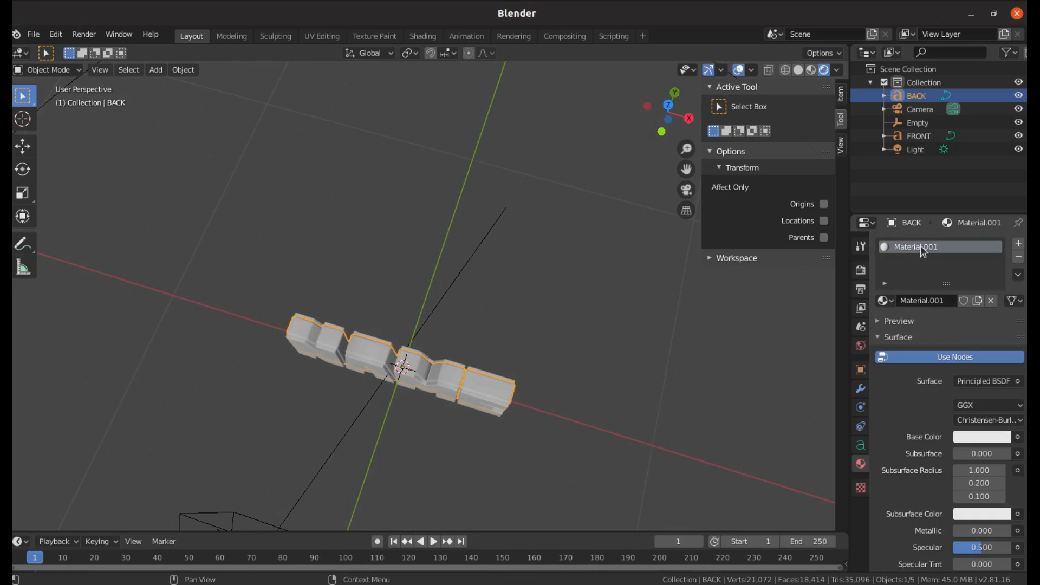
Step: Rename the BACK text's material STYLE and set its base color to purple
{"action": "double_click", "coordinate": [921, 247]}
{"action": "key", "text": "BackSpace"}
{"action": "key", "text": "Return"}
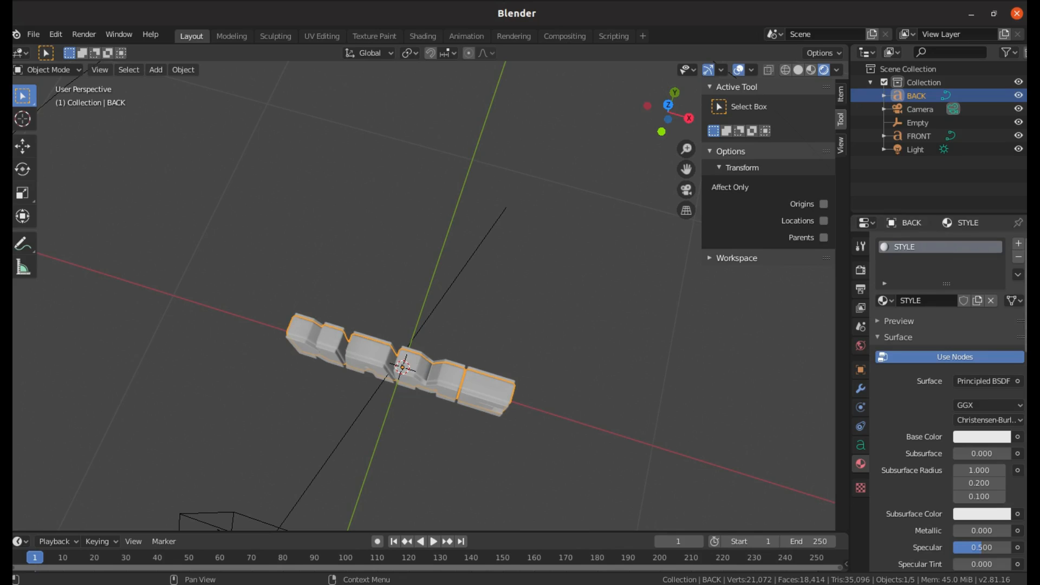
{"action": "left_click", "coordinate": [996, 439]}
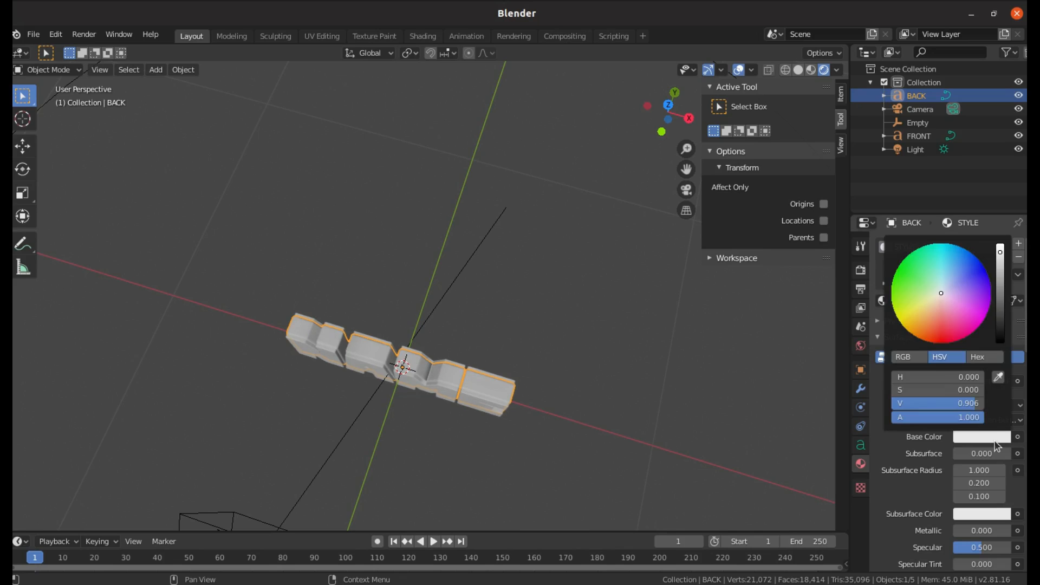
{"action": "left_click", "coordinate": [971, 288]}
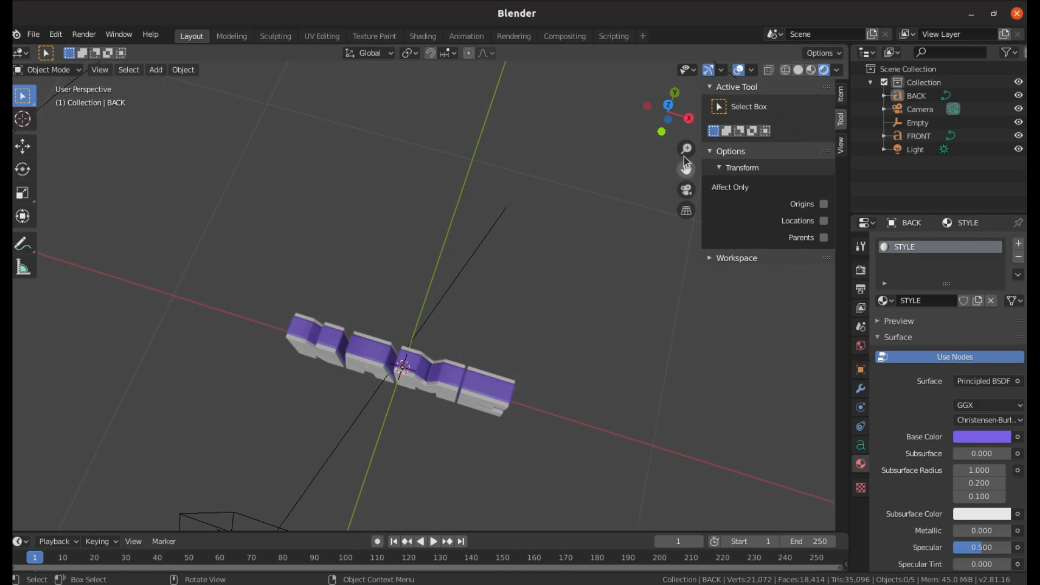
Step: Add a new material to the FRONT text object and name it STYLE MAIN
{"action": "left_click_drag", "start_coordinate": [670, 111], "coordinate": [493, 364]}
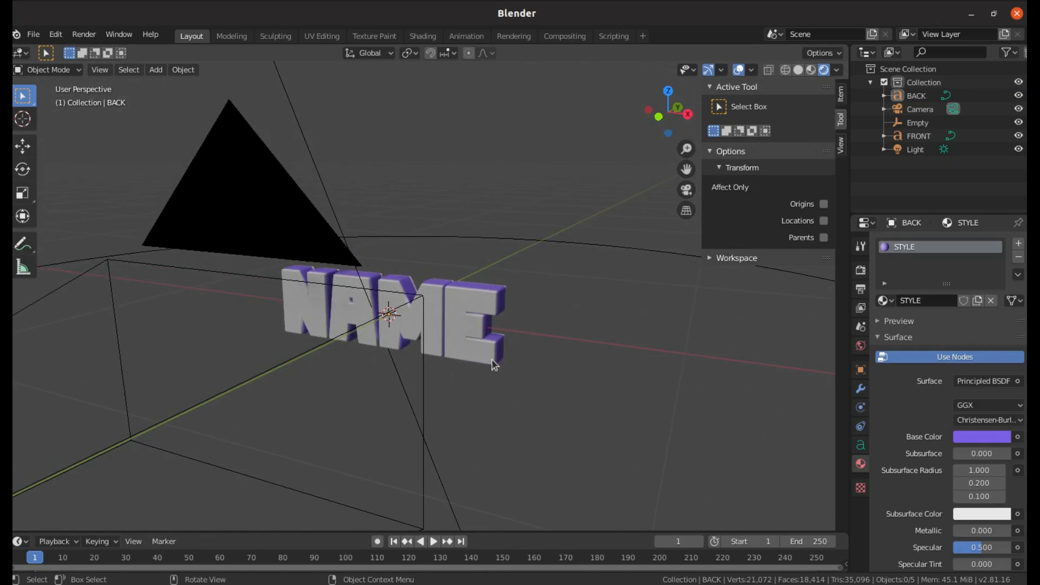
{"action": "left_click", "coordinate": [466, 333]}
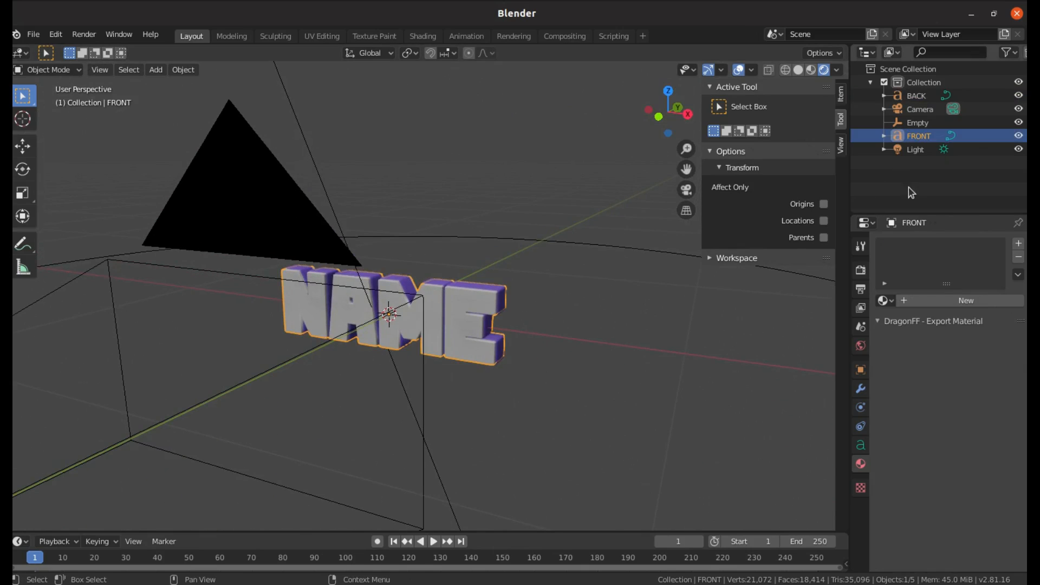
{"action": "left_click", "coordinate": [925, 299]}
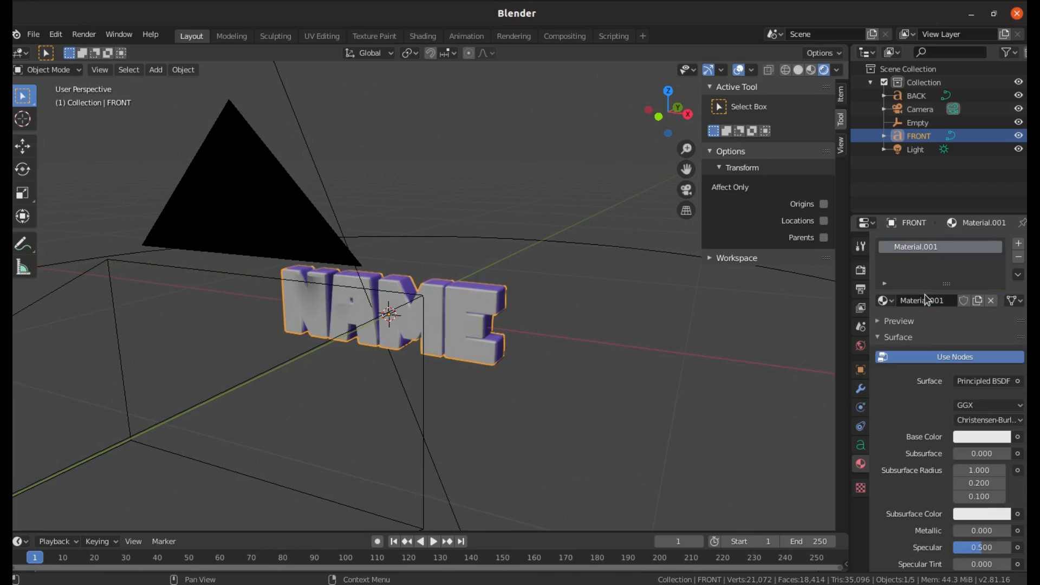
{"action": "double_click", "coordinate": [915, 247]}
{"action": "key", "text": "BackSpace"}
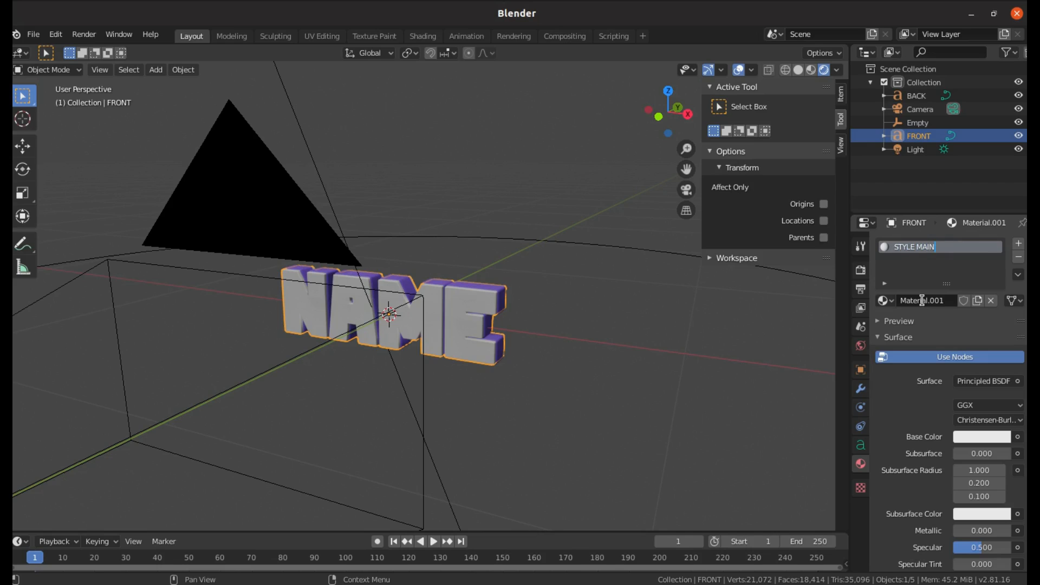
{"action": "type", "text": "STYLE MAIN"}
{"action": "key", "text": "Return"}
Step: Rename the BACK text's material to STYLE MIDDLE
{"action": "left_click", "coordinate": [917, 95]}
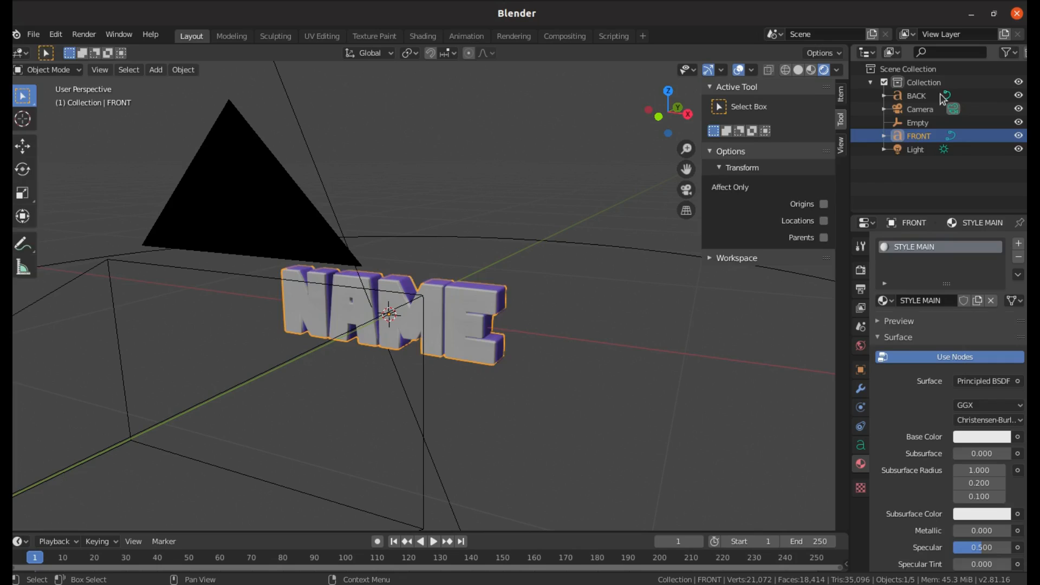
{"action": "key", "text": "Tab"}
{"action": "double_click", "coordinate": [921, 247]}
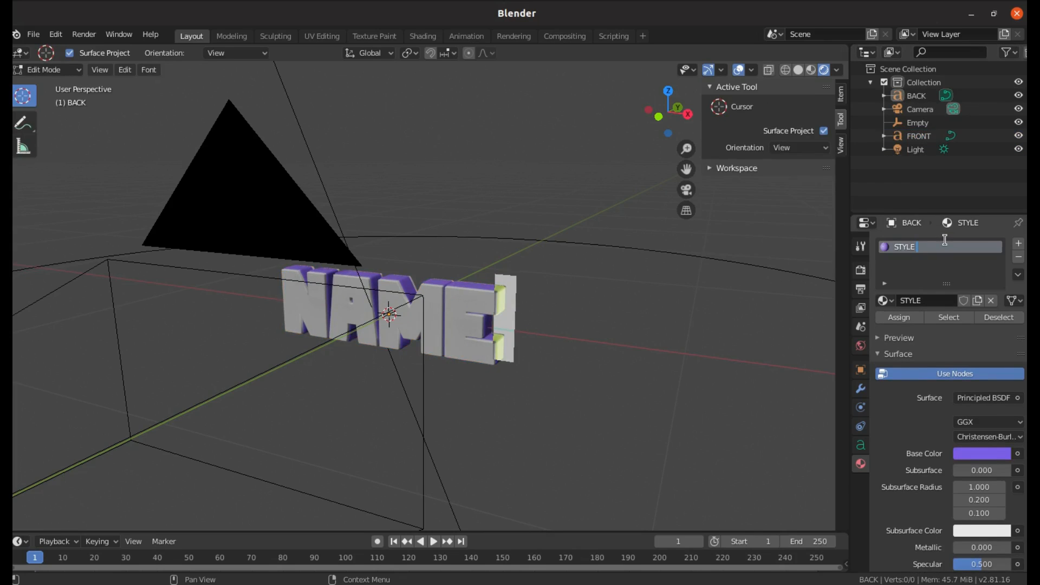
{"action": "type", "text": "STYLE MIDDLE"}
{"action": "key", "text": "Return"}
{"action": "key", "text": "Tab"}
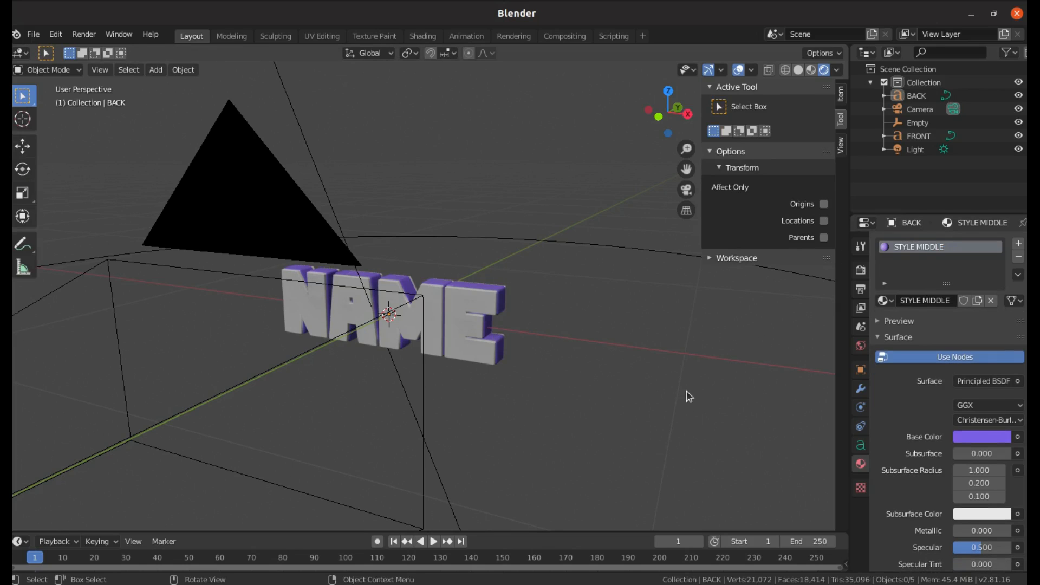
Step: Set the base color of the FRONT text's STYLE MAIN material to pure white, with a value of 1.000
{"action": "left_click", "coordinate": [478, 325]}
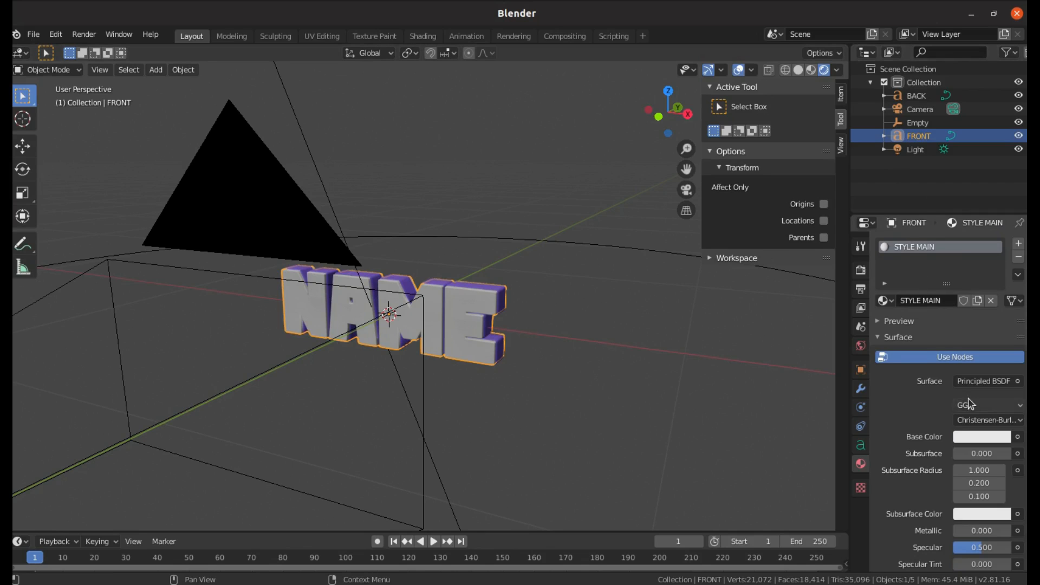
{"action": "left_click", "coordinate": [971, 436]}
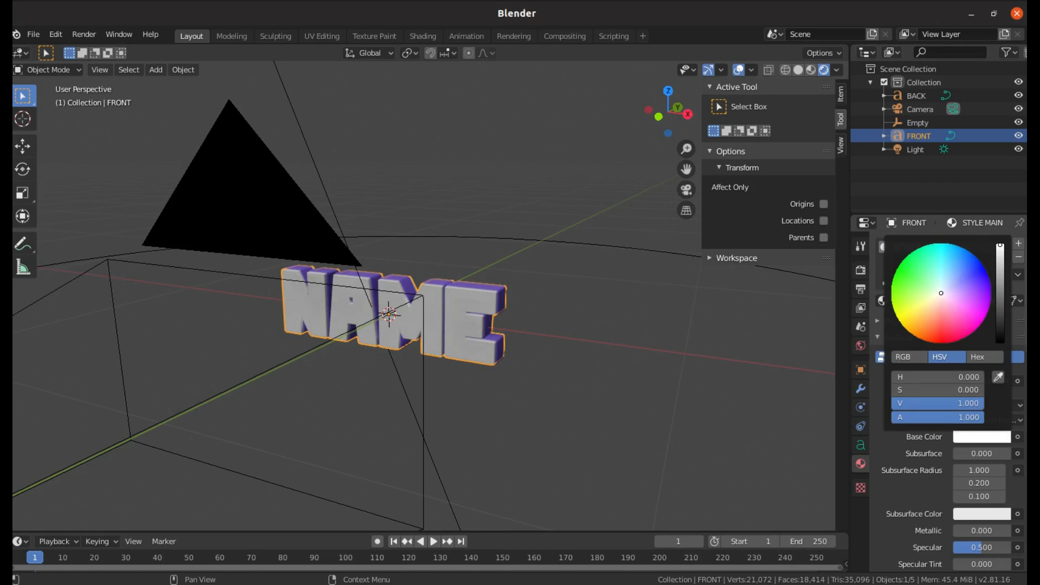
{"action": "left_click", "coordinate": [660, 345]}
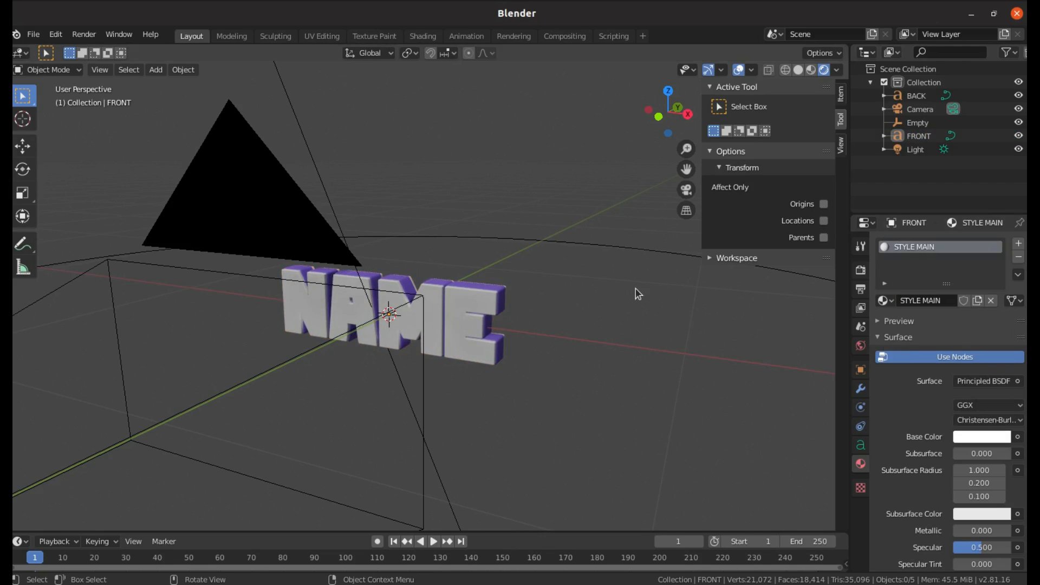
Step: Raise the sun light's strength to 5.610 while looking through the camera
{"action": "key", "text": "KP_0"}
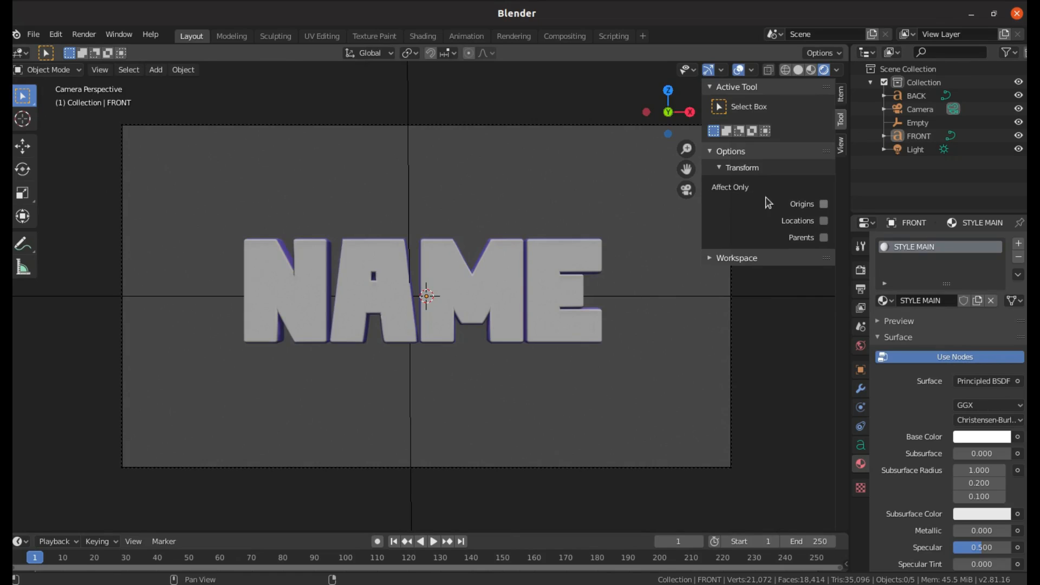
{"action": "left_click", "coordinate": [930, 153]}
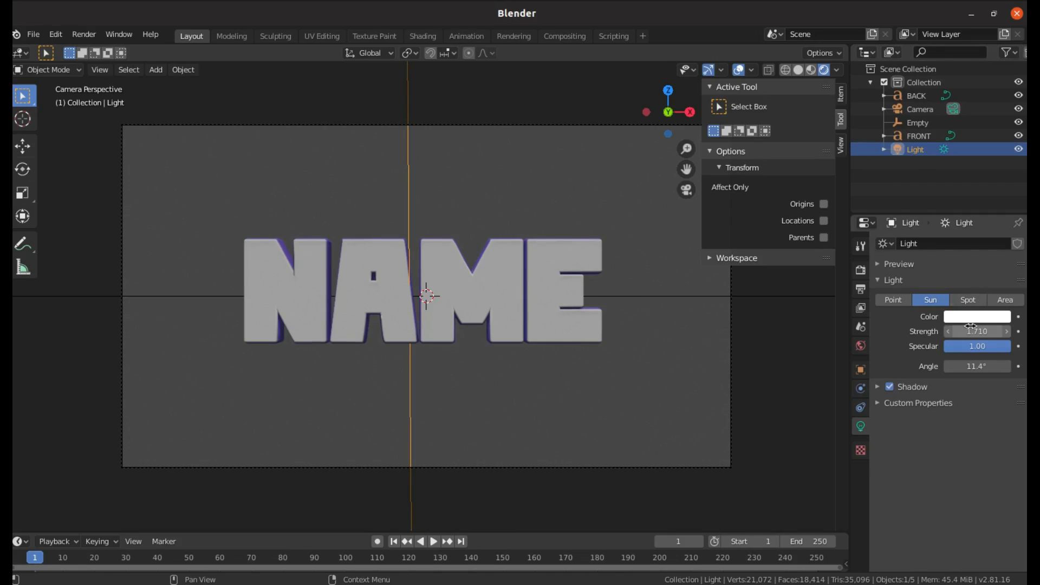
{"action": "left_click_drag", "start_coordinate": [977, 332], "coordinate": [1039, 332]}
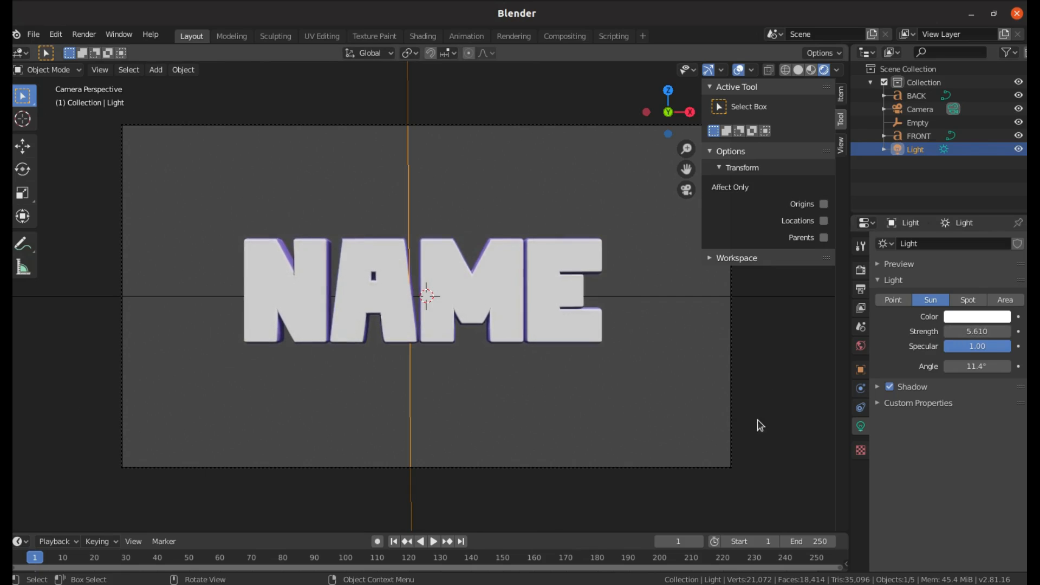
{"action": "left_click", "coordinate": [760, 426]}
Step: Select the sun light beside the camera and rotate it to bring its beam closer to the Y axis direction
{"action": "left_click_drag", "start_coordinate": [668, 111], "coordinate": [645, 122]}
{"action": "middle_click_drag", "start_coordinate": [444, 282], "coordinate": [269, 295]}
{"action": "left_click_drag", "start_coordinate": [471, 103], "coordinate": [684, 126]}
{"action": "scroll", "coordinate": [477, 175], "scroll_direction": "down", "scroll_amount": 5}
{"action": "scroll", "coordinate": [429, 221], "scroll_direction": "down", "scroll_amount": 5}
{"action": "scroll", "coordinate": [429, 221], "scroll_direction": "up", "scroll_amount": 1}
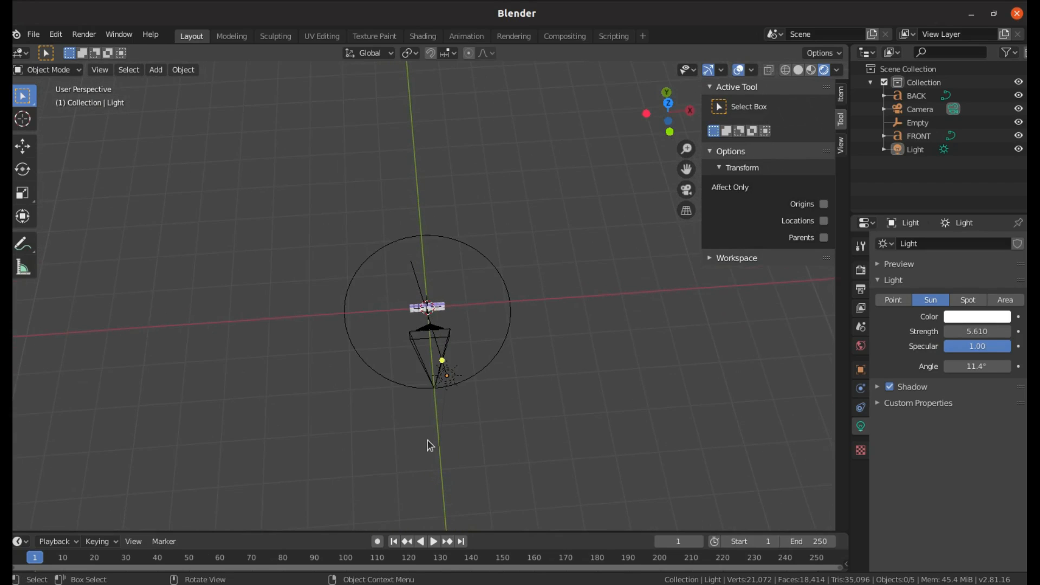
{"action": "left_click", "coordinate": [445, 381]}
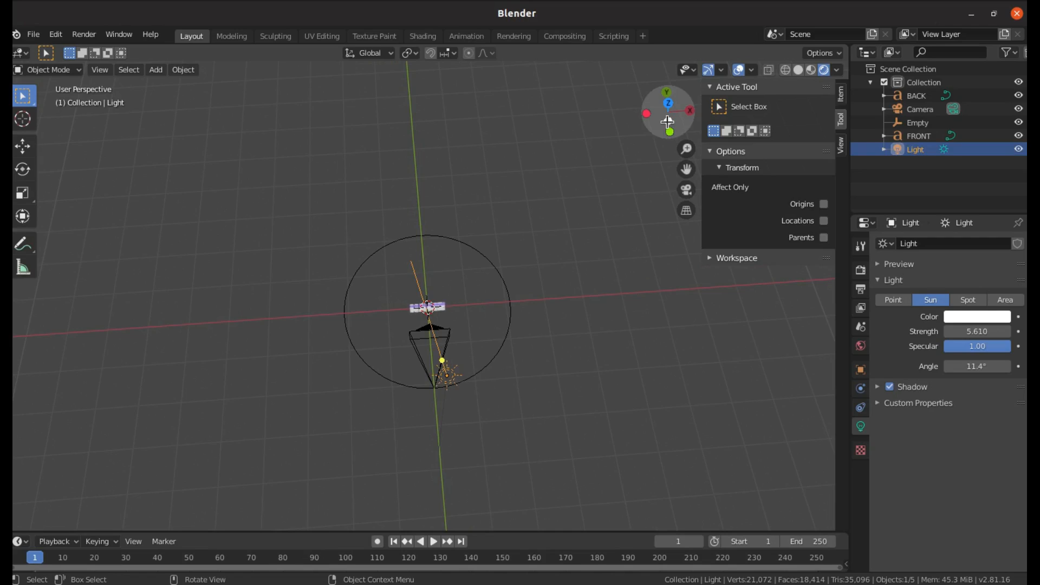
{"action": "left_click", "coordinate": [23, 170]}
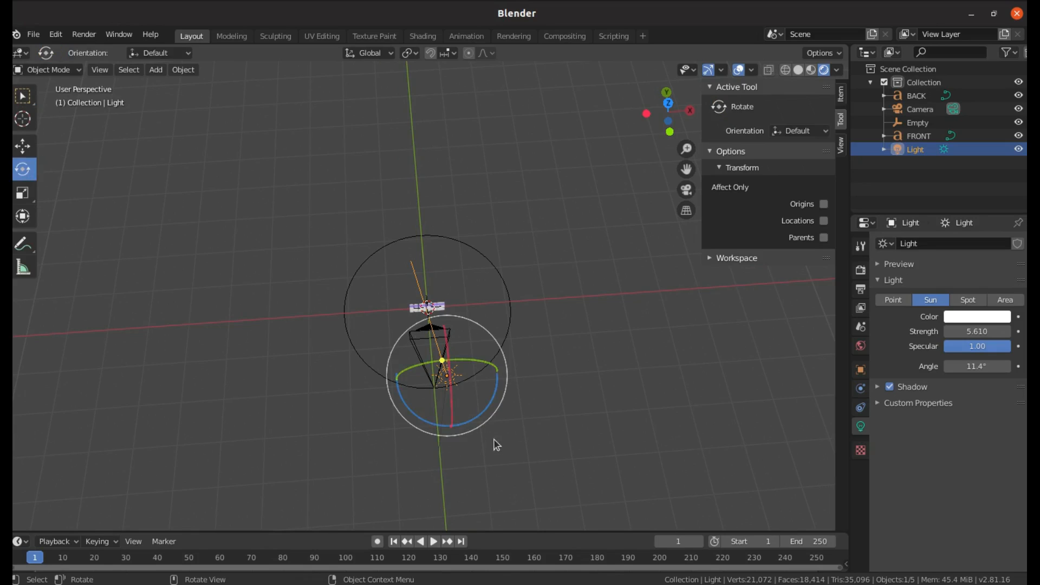
{"action": "left_click_drag", "start_coordinate": [480, 429], "coordinate": [450, 430]}
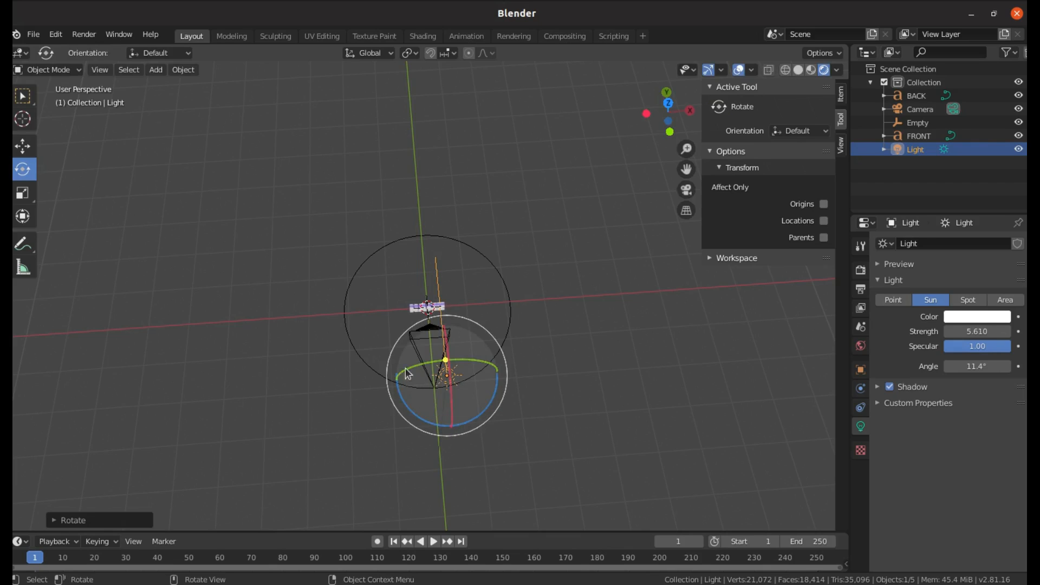
Step: Move the sun light along X in line with the camera and rotate it slightly to aim its beam at the text
{"action": "left_click", "coordinate": [22, 146]}
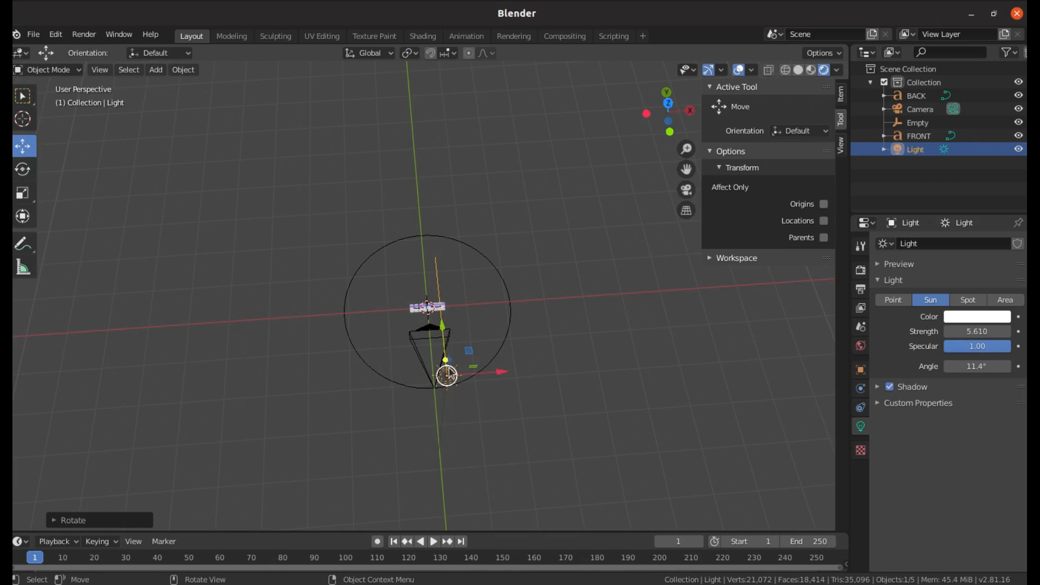
{"action": "left_click_drag", "start_coordinate": [448, 375], "coordinate": [487, 375]}
{"action": "left_click", "coordinate": [22, 169]}
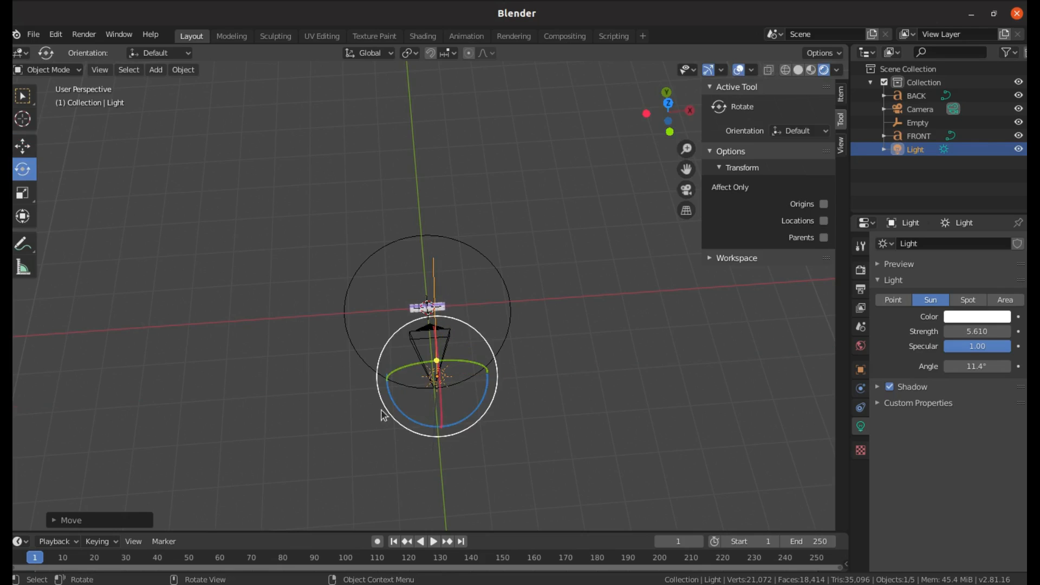
{"action": "left_click_drag", "start_coordinate": [428, 435], "coordinate": [436, 437]}
{"action": "left_click", "coordinate": [584, 370]}
Step: Make a linked duplicate of the sun light and move it behind the text, opposite the camera
{"action": "scroll", "coordinate": [558, 371], "scroll_direction": "up", "scroll_amount": 3}
{"action": "scroll", "coordinate": [553, 383], "scroll_direction": "down", "scroll_amount": 3}
{"action": "left_click", "coordinate": [440, 381]}
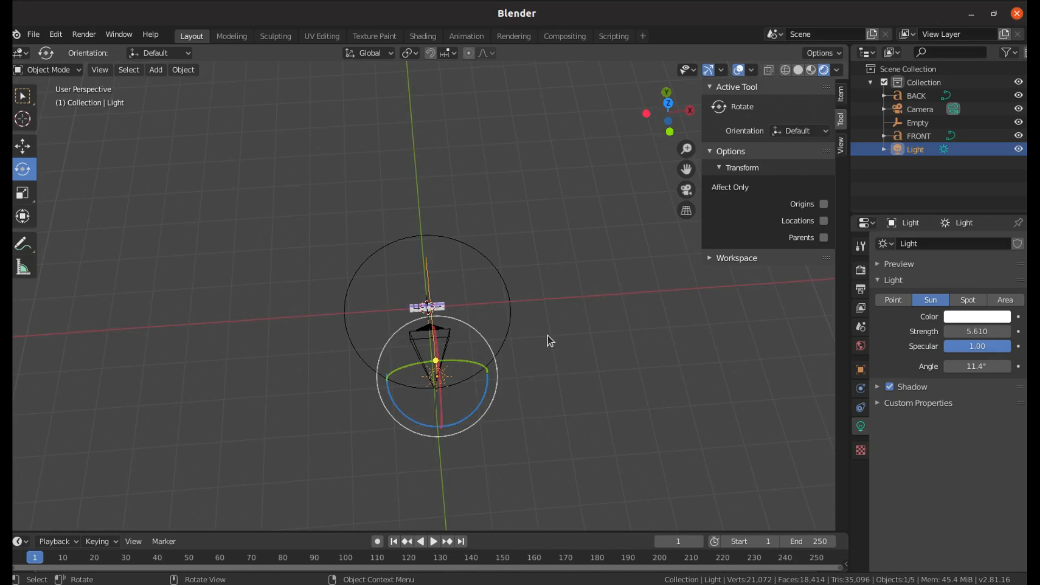
{"action": "key", "text": "shift+d"}
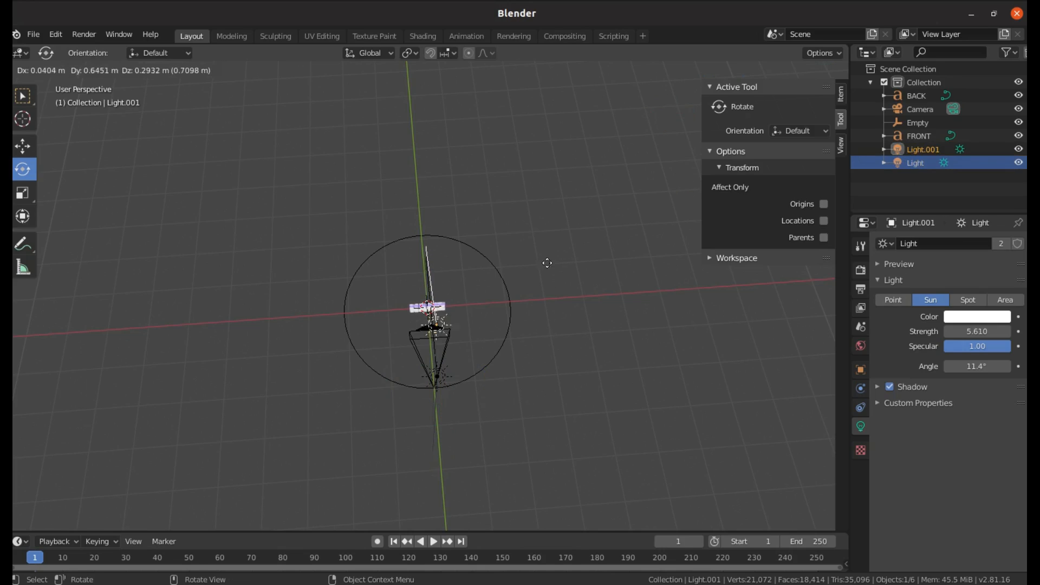
{"action": "left_click", "coordinate": [536, 241]}
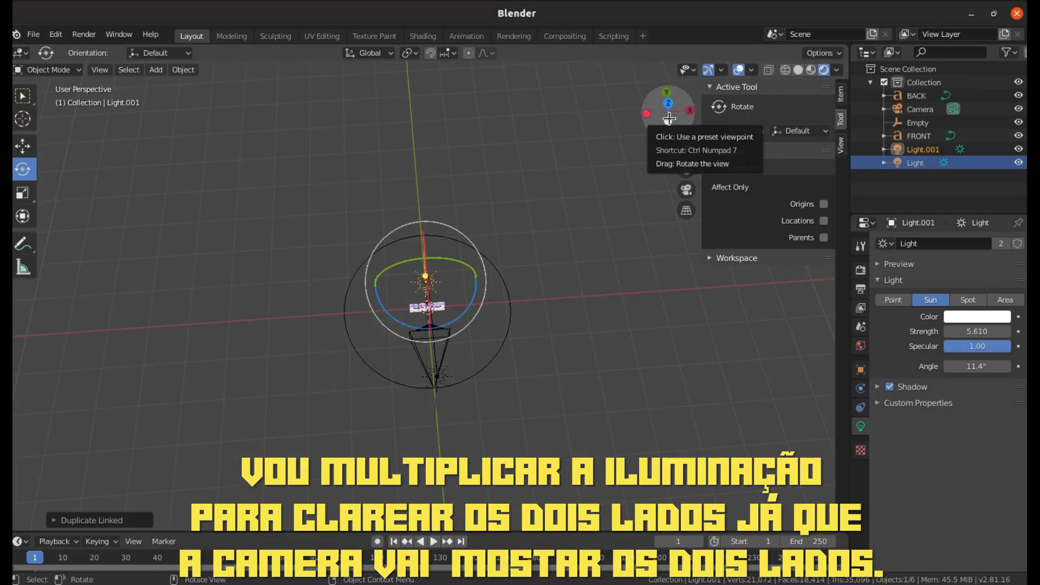
{"action": "left_click_drag", "start_coordinate": [663, 123], "coordinate": [420, 210]}
{"action": "scroll", "coordinate": [421, 210], "scroll_direction": "down", "scroll_amount": 3}
{"action": "left_click", "coordinate": [23, 146]}
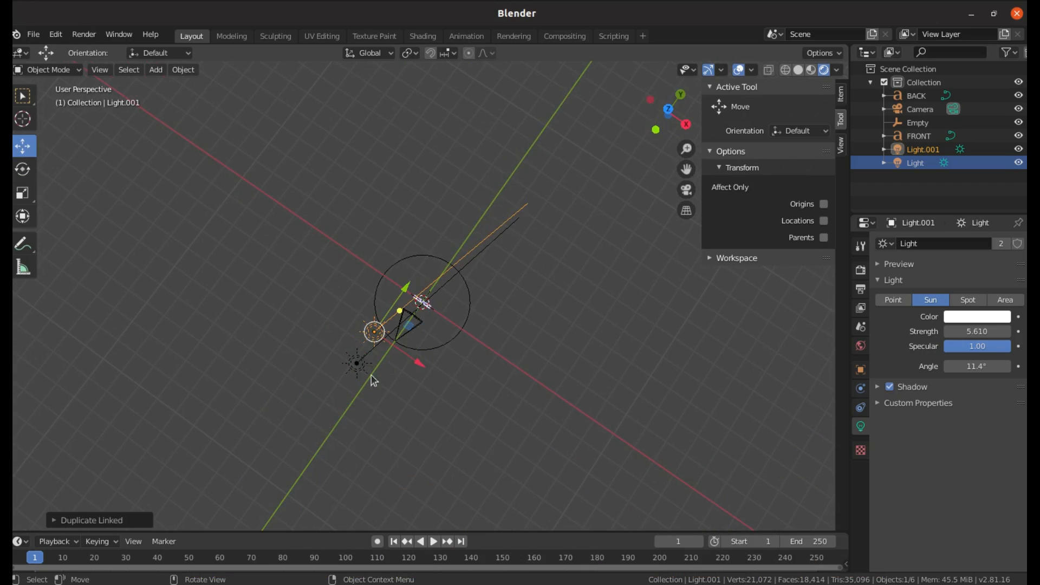
{"action": "left_click_drag", "start_coordinate": [398, 301], "coordinate": [570, 111]}
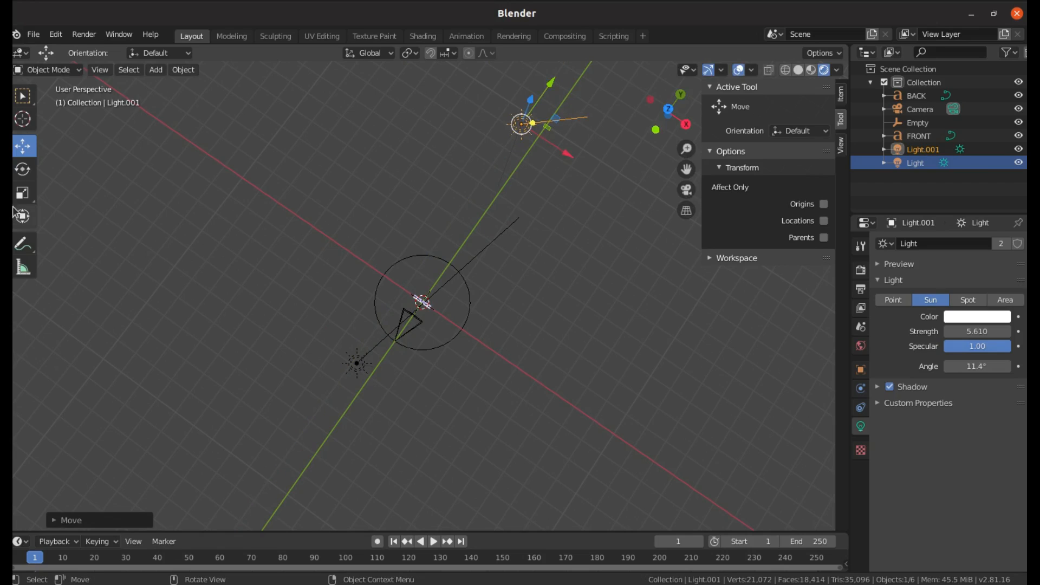
Step: Rotate the duplicated sun light so its beam points at the back of the text, and check the lighting through the camera
{"action": "left_click", "coordinate": [22, 169]}
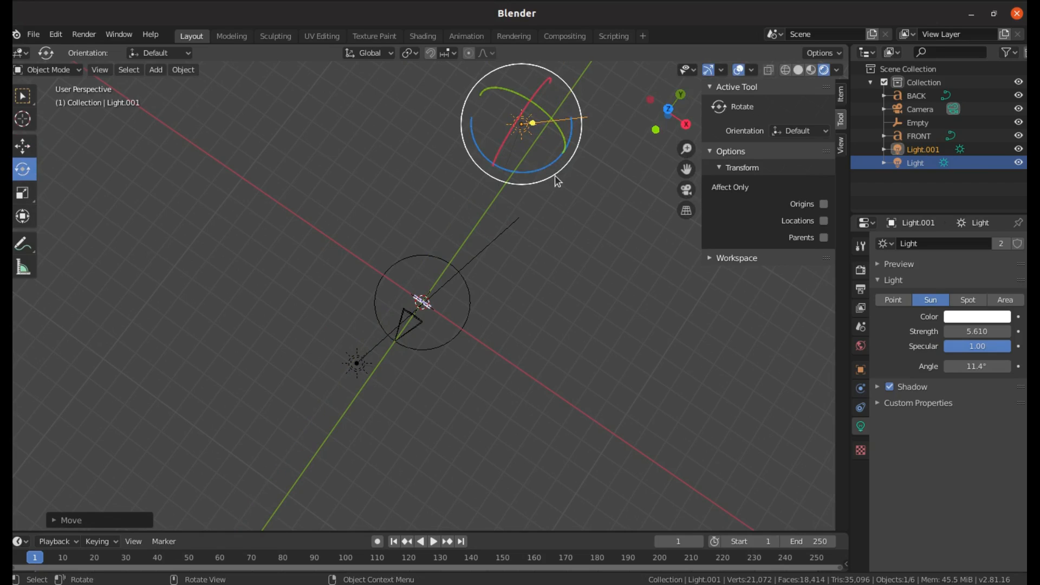
{"action": "left_click_drag", "start_coordinate": [552, 177], "coordinate": [456, 518]}
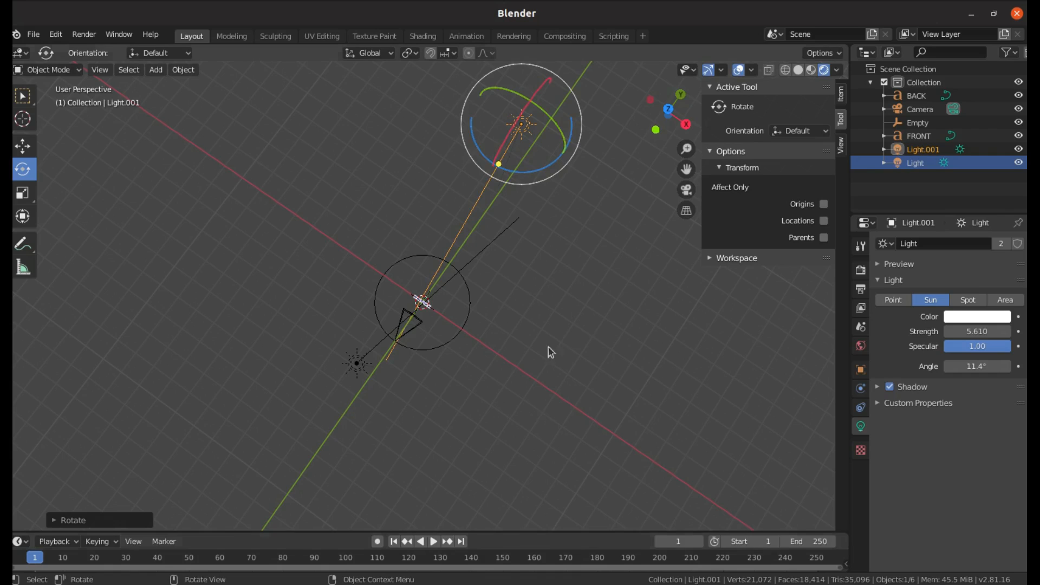
{"action": "left_click", "coordinate": [564, 408]}
{"action": "scroll", "coordinate": [563, 408], "scroll_direction": "up", "scroll_amount": 4}
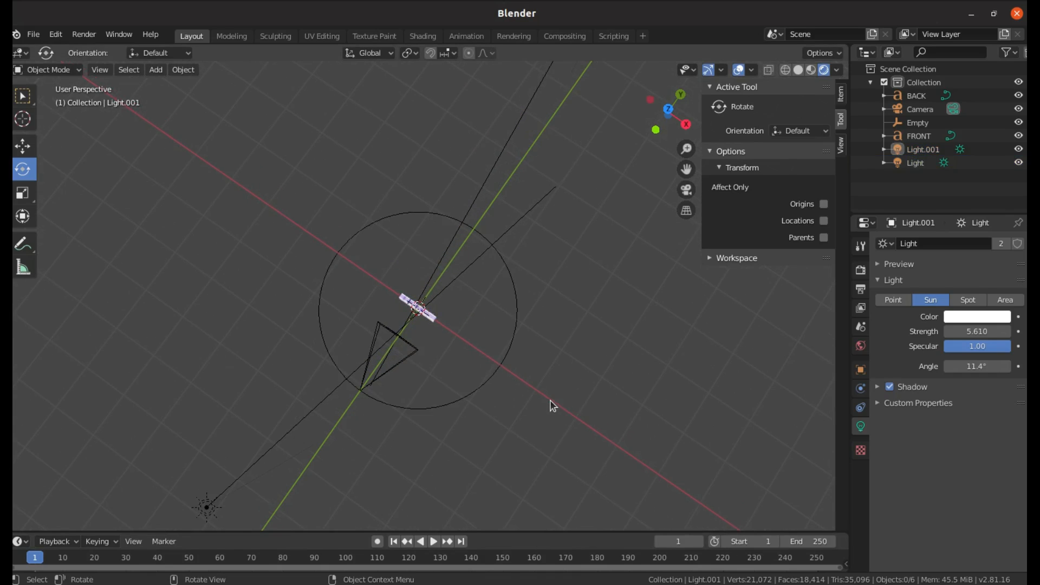
{"action": "key", "text": "KP_0"}
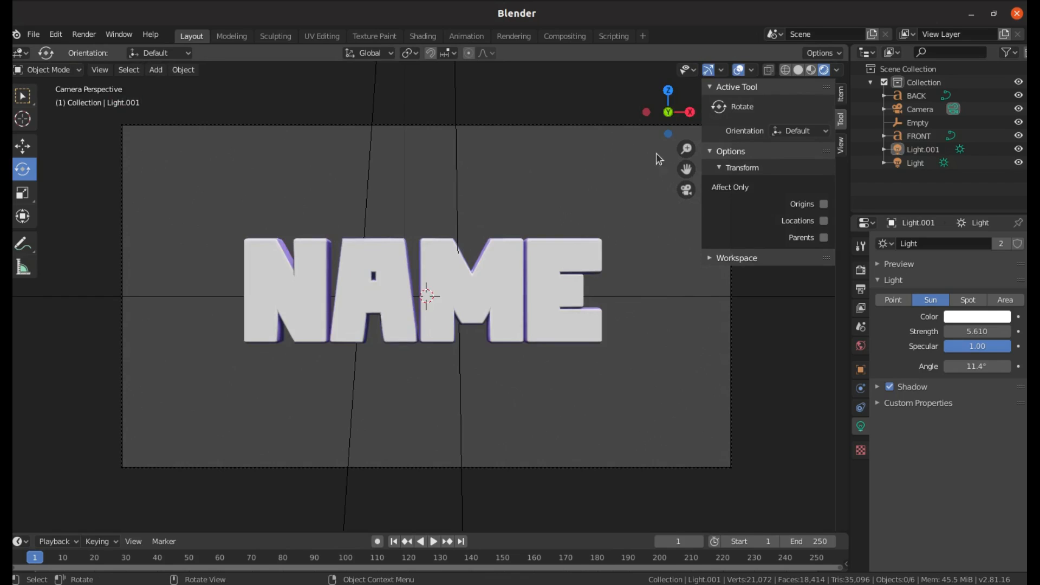
{"action": "mouse_move", "coordinate": [668, 114]}
{"action": "left_mouse_down"}
{"action": "mouse_move", "coordinate": [646, 137]}
{"action": "mouse_move", "coordinate": [593, 153]}
{"action": "mouse_move", "coordinate": [562, 159]}
{"action": "mouse_move", "coordinate": [607, 143]}
{"action": "mouse_move", "coordinate": [459, 169]}
{"action": "mouse_move", "coordinate": [410, 205]}
{"action": "mouse_move", "coordinate": [417, 217]}
{"action": "mouse_move", "coordinate": [400, 239]}
{"action": "mouse_move", "coordinate": [263, 250]}
{"action": "mouse_move", "coordinate": [218, 217]}
{"action": "mouse_move", "coordinate": [200, 173]}
{"action": "mouse_move", "coordinate": [181, 193]}
{"action": "mouse_move", "coordinate": [666, 117]}
{"action": "left_mouse_up"}
{"action": "key", "text": "KP_0"}
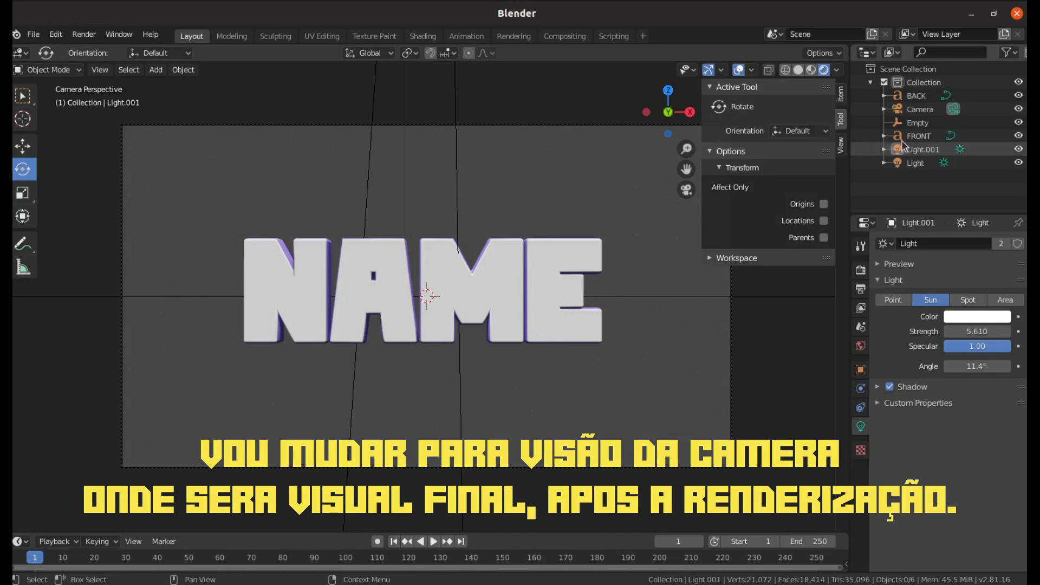
Step: Rename the duplicated sun light behind the text as Light.2
{"action": "left_click", "coordinate": [918, 111]}
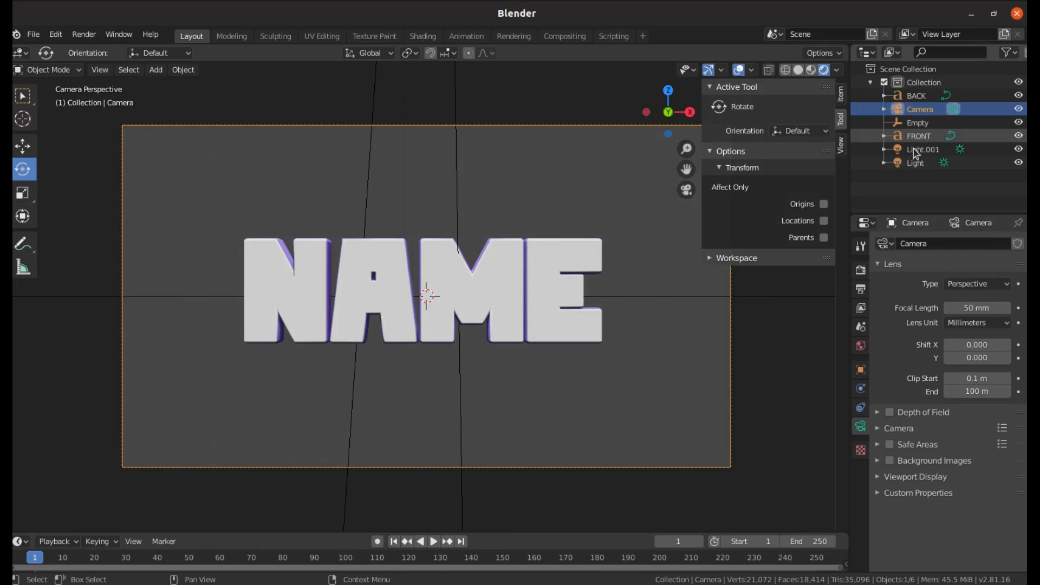
{"action": "double_click", "coordinate": [930, 149]}
{"action": "left_click", "coordinate": [967, 152]}
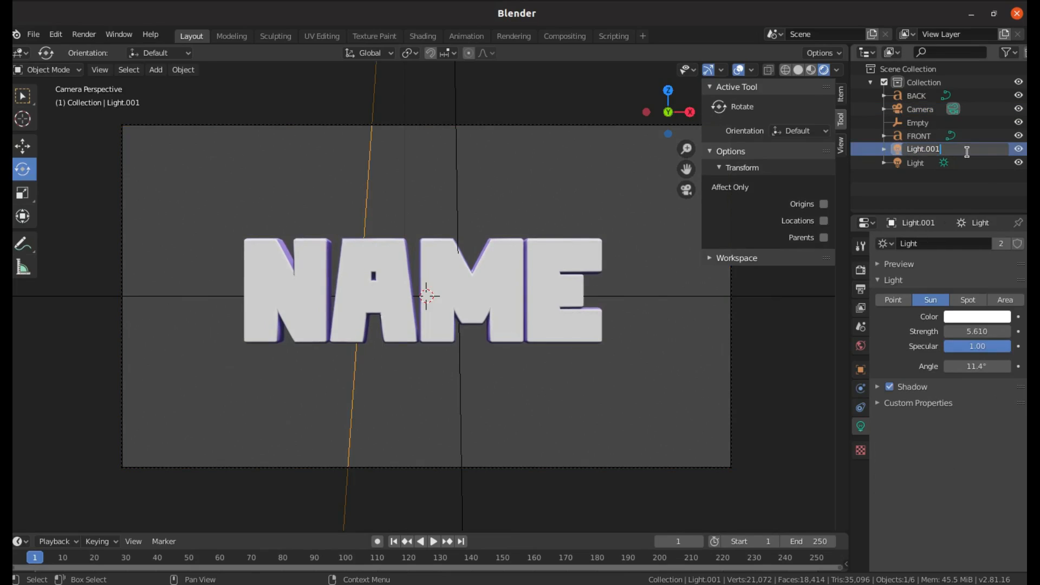
{"action": "type", "text": "2"}
{"action": "key", "text": "Return"}
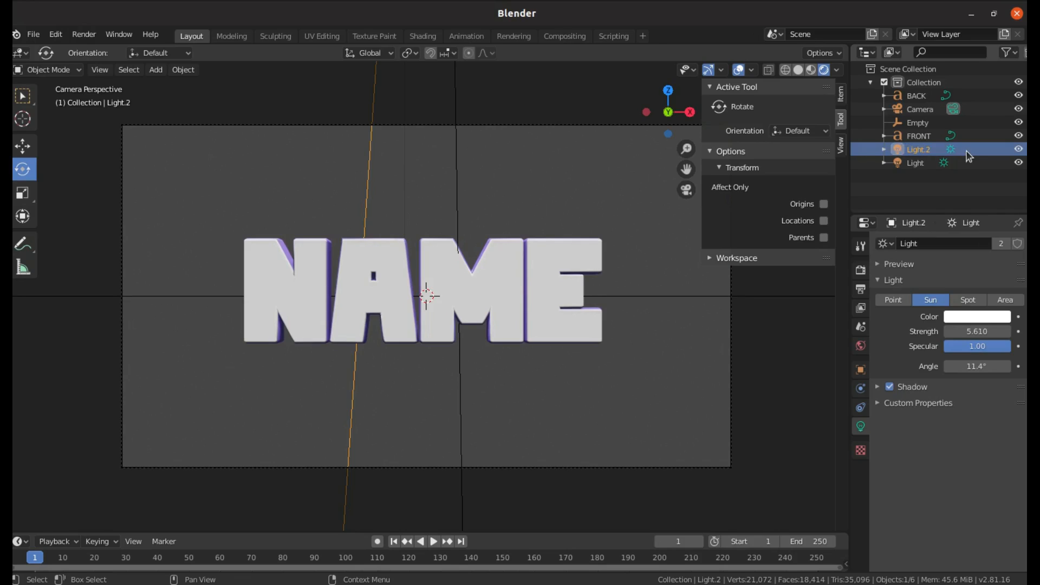
Step: Rename the original sun light as Light 1
{"action": "left_click", "coordinate": [924, 163]}
{"action": "double_click", "coordinate": [923, 162]}
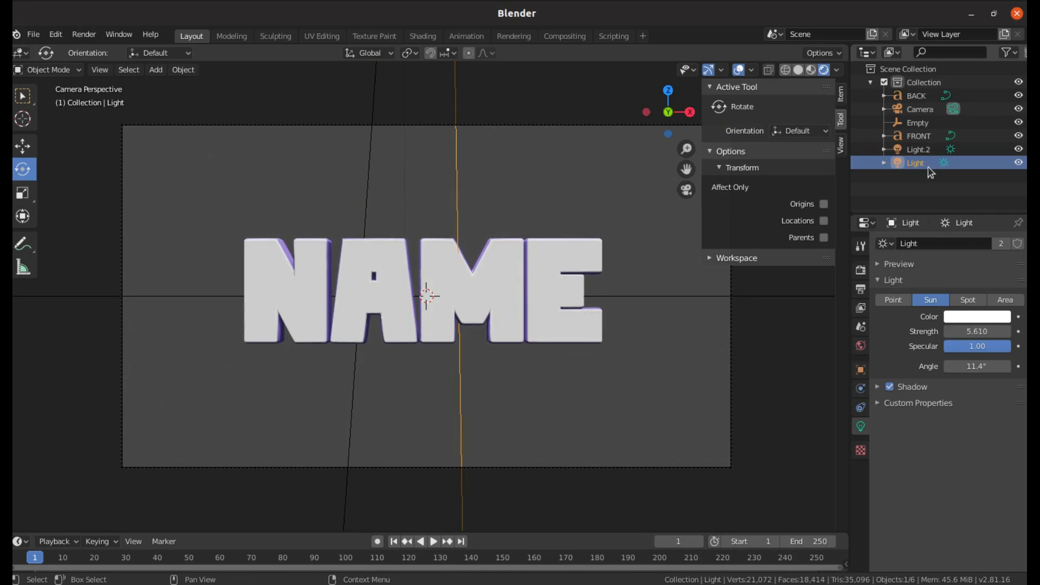
{"action": "left_click", "coordinate": [948, 161]}
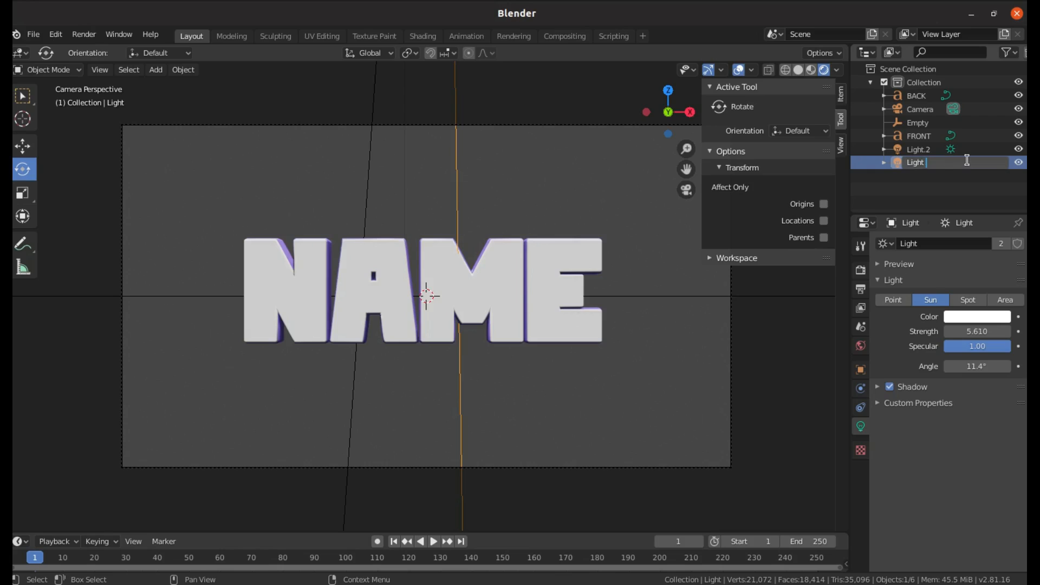
{"action": "type", "text": "1"}
{"action": "key", "text": "Return"}
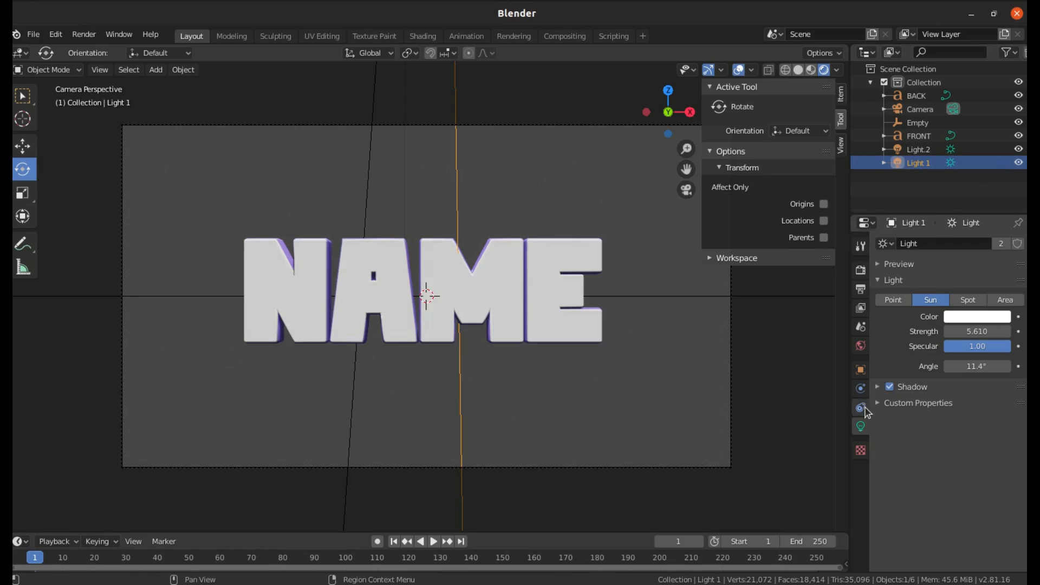
Step: Set the camera's focal length to 40 mm to widen the framing around the text
{"action": "left_click", "coordinate": [916, 110]}
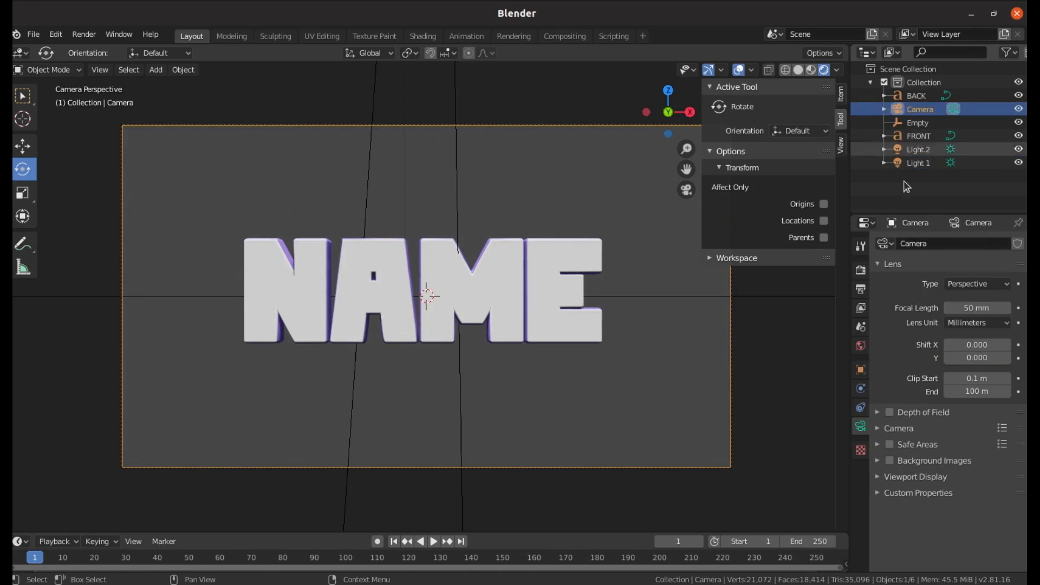
{"action": "left_click_drag", "start_coordinate": [965, 307], "coordinate": [934, 307]}
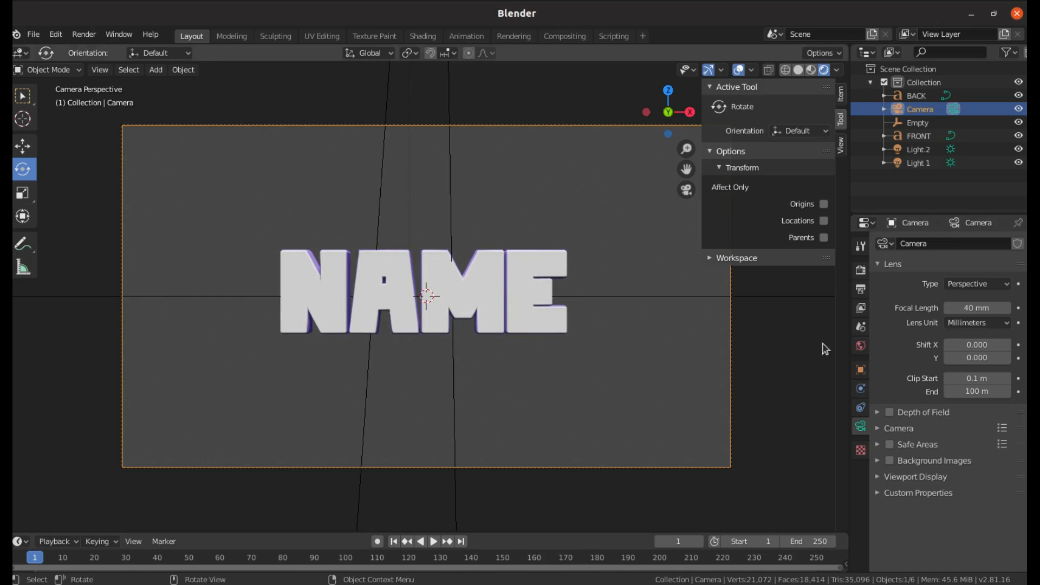
{"action": "left_click", "coordinate": [790, 356]}
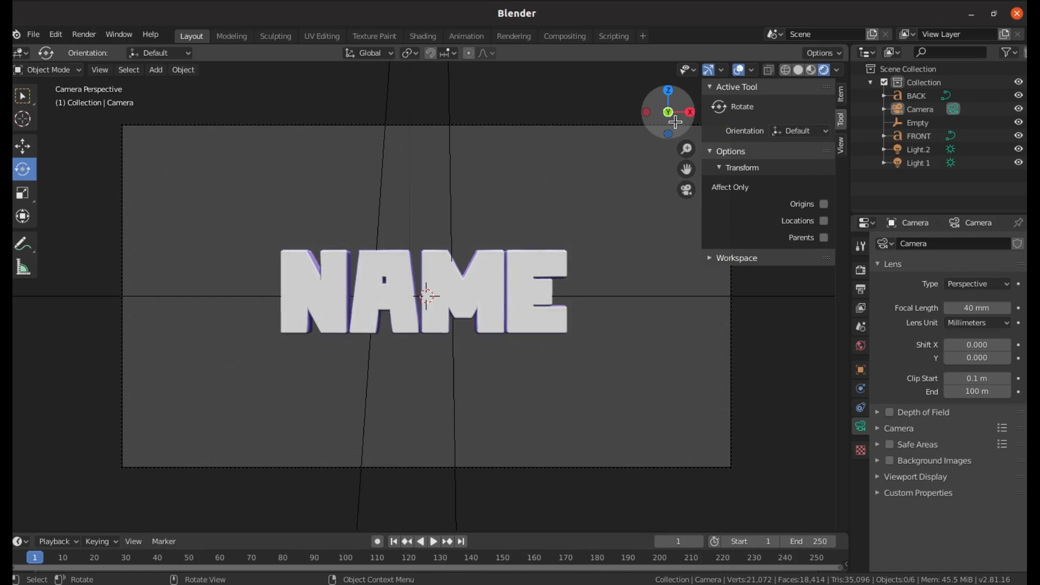
{"action": "left_click_drag", "start_coordinate": [677, 128], "coordinate": [666, 112]}
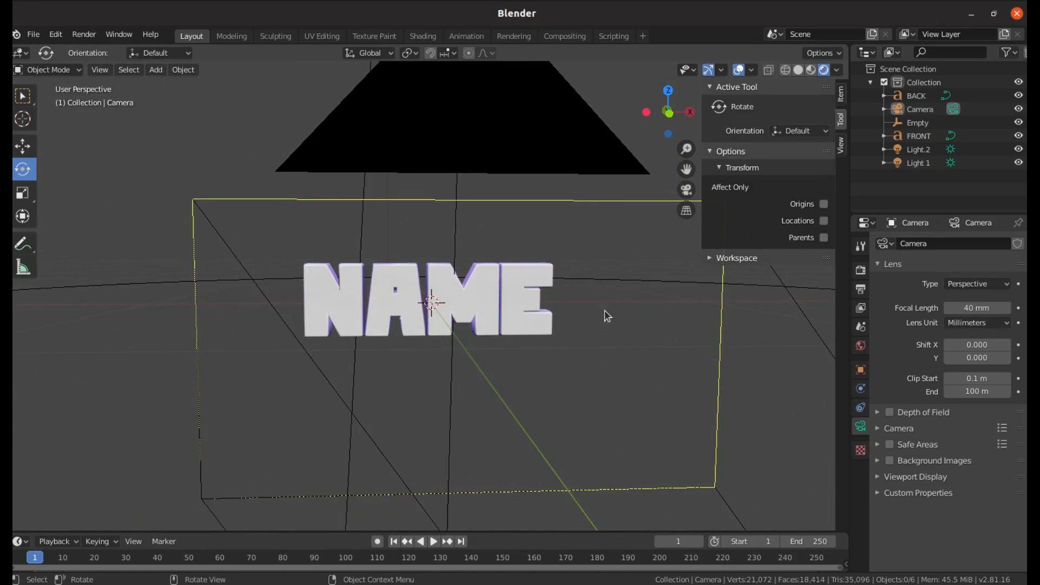